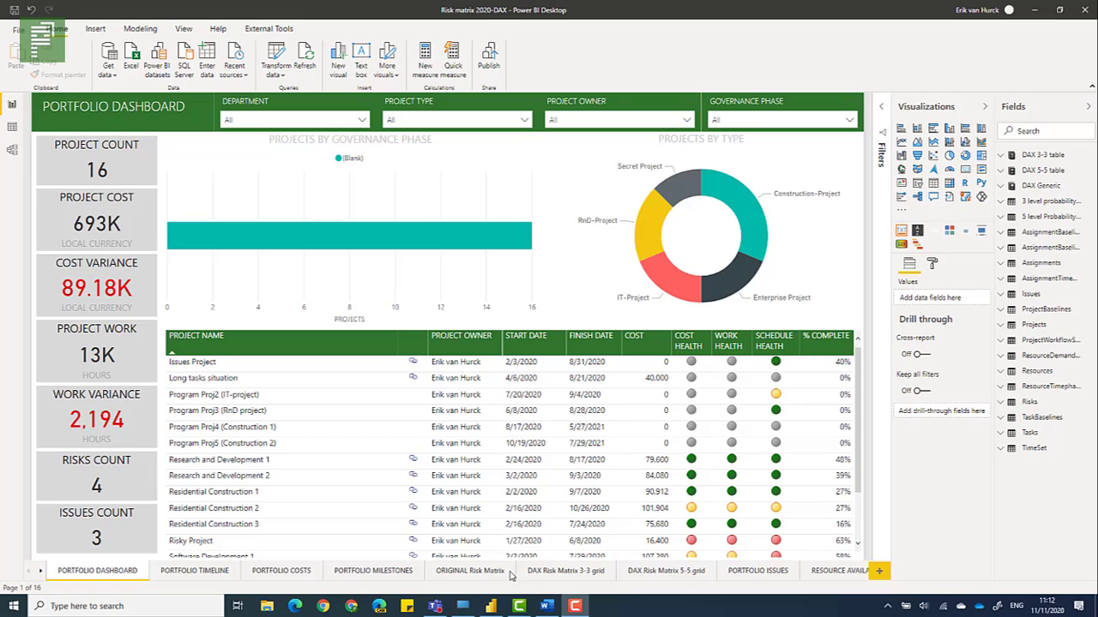
Step: Open the ORIGINAL Risk Matrix page and inspect the filters applied to the low-probability, low-impact count card
left_click(445, 571)
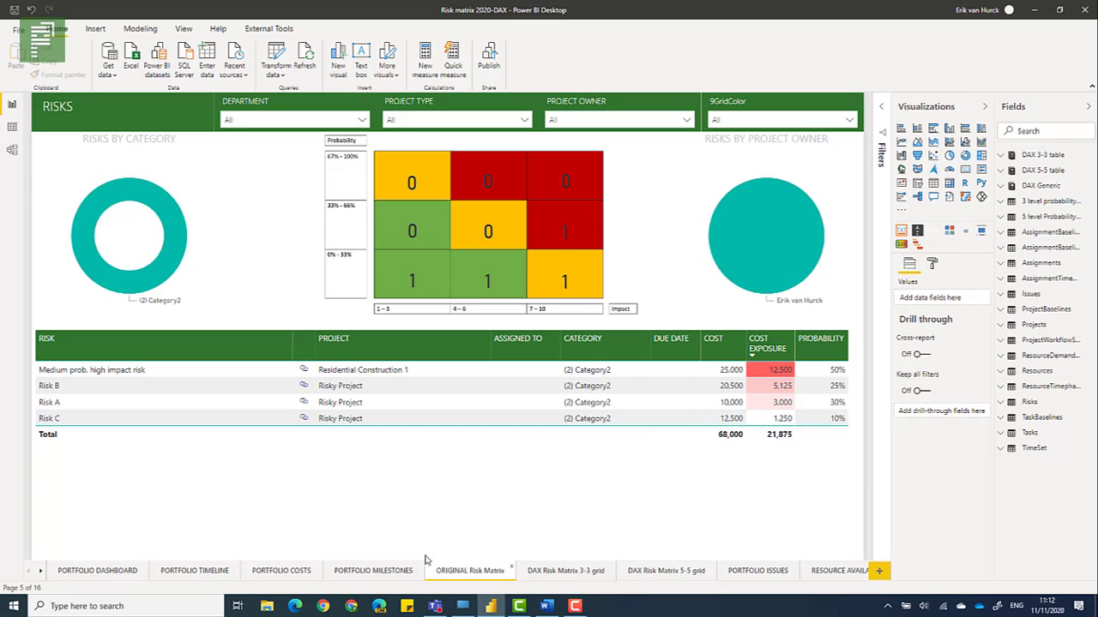
left_click(358, 269)
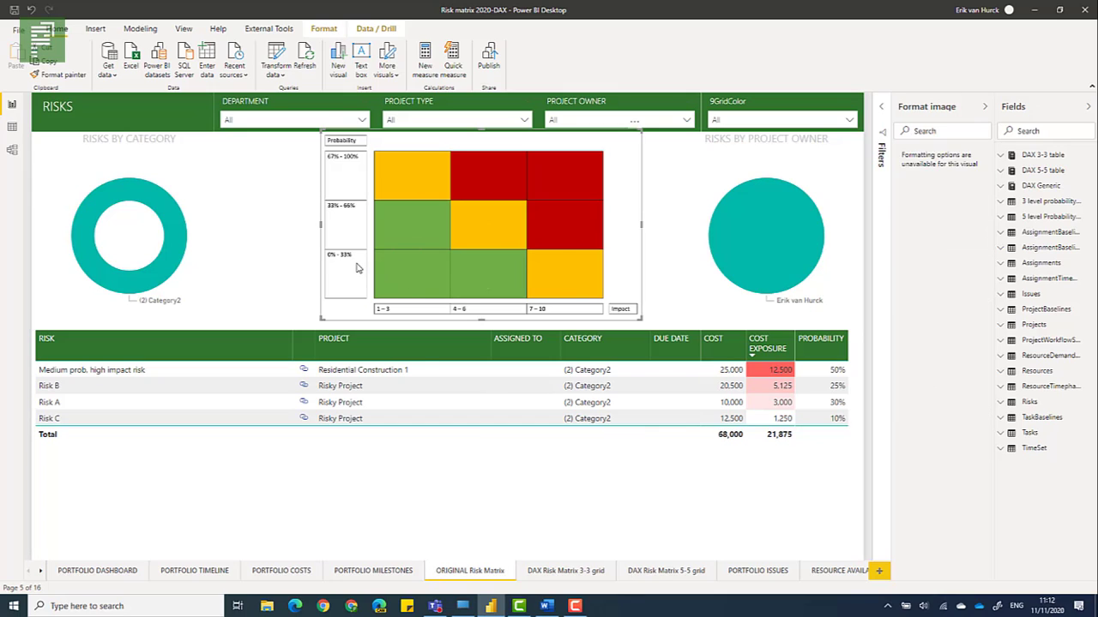
left_click(398, 272)
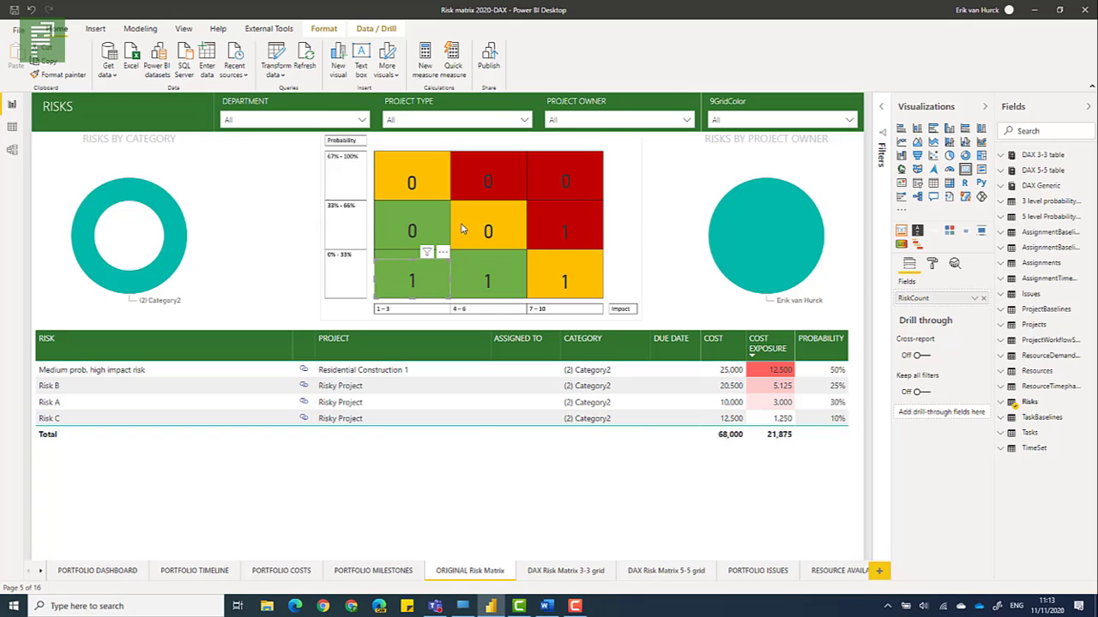
left_click(884, 112)
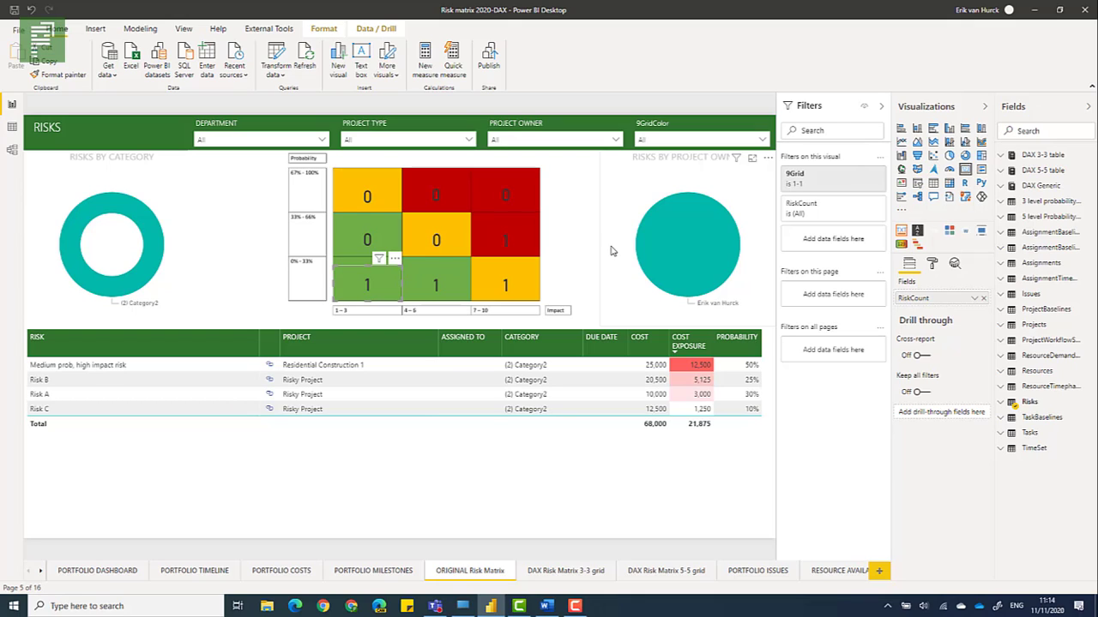
left_click(569, 269)
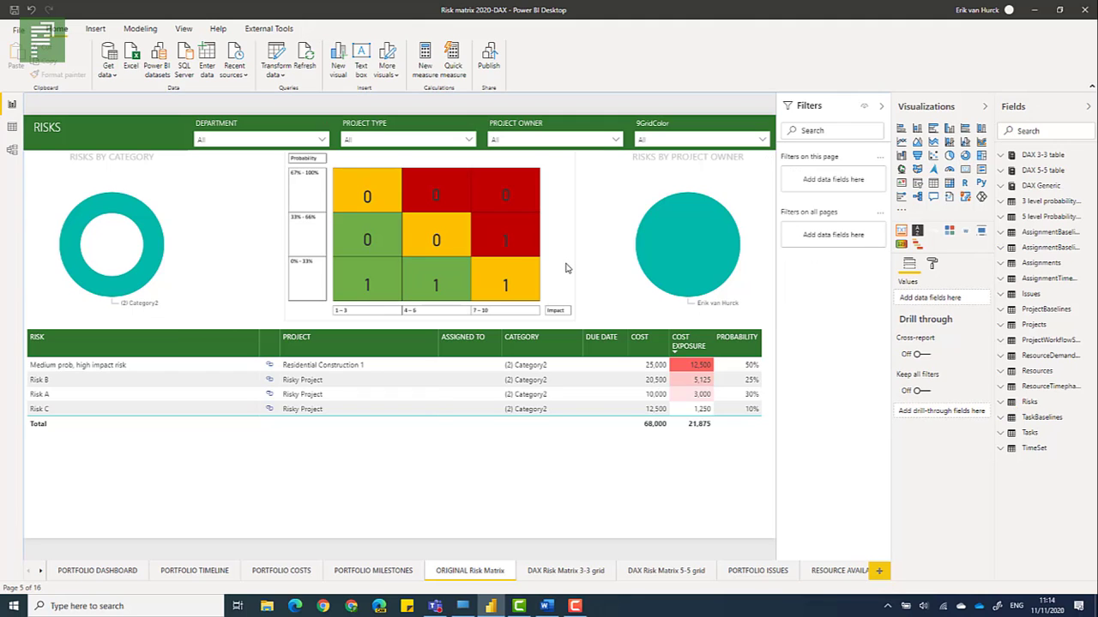
Step: Try moving the risk matrix background image away from its count cards, and undo the move
left_click_drag(589, 258, 551, 273)
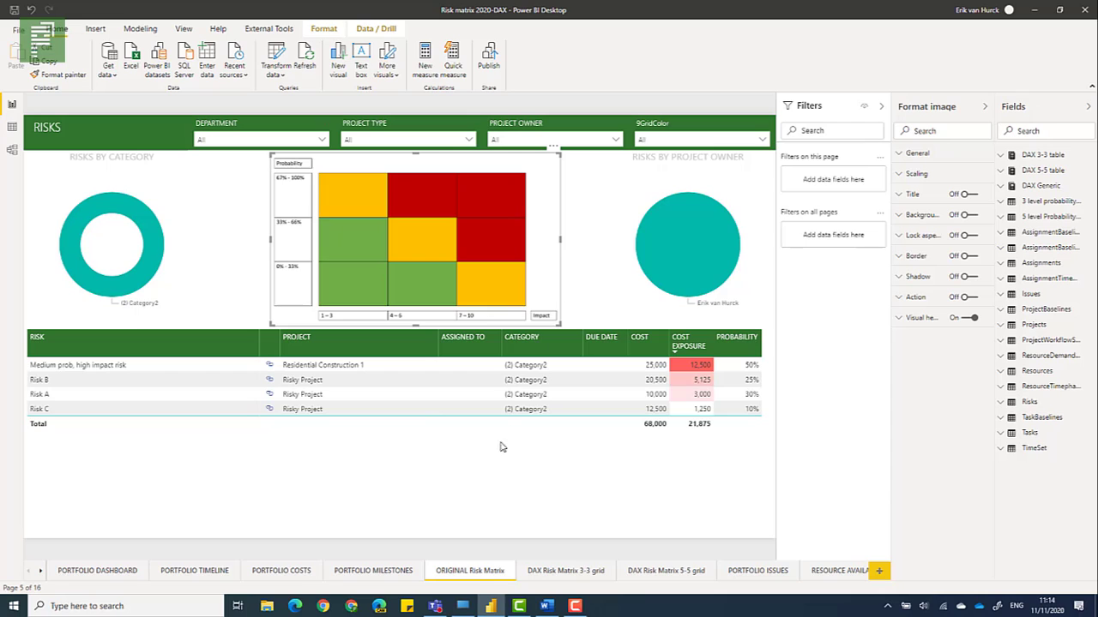
key("ctrl+z")
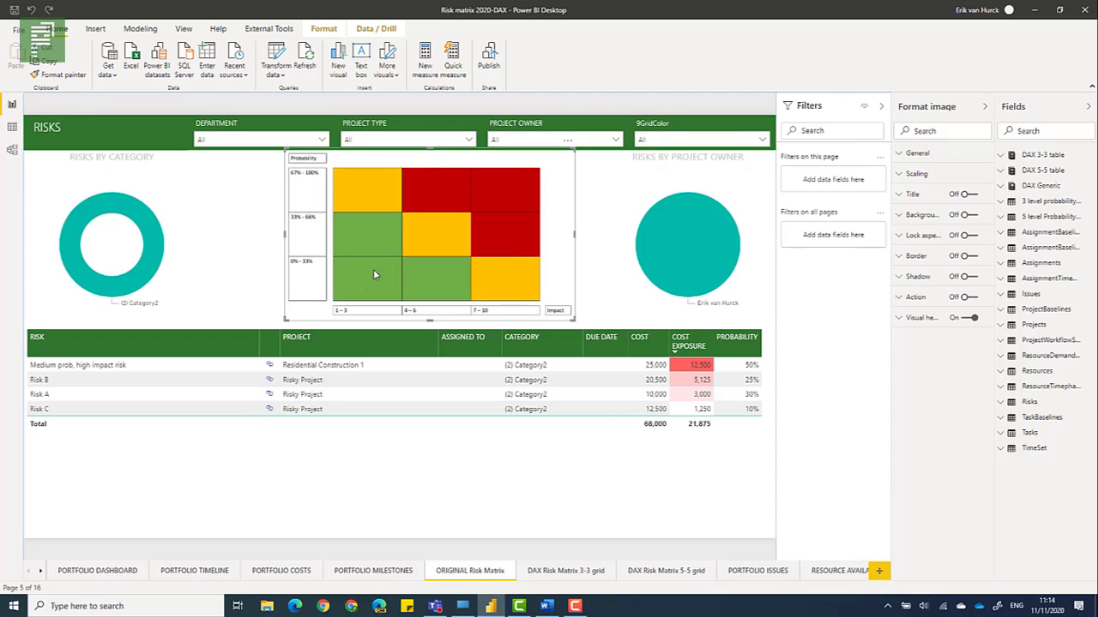
left_click(237, 272)
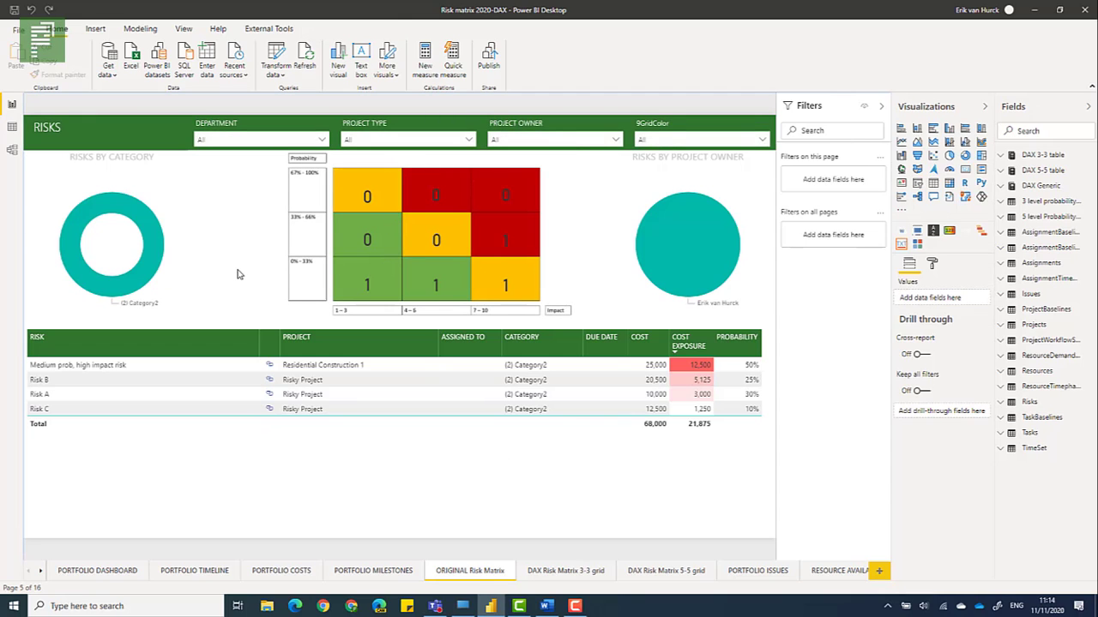
Step: Group the risk matrix background image with the low- and medium-probability cards in the 1–3 impact column
left_click(338, 291)
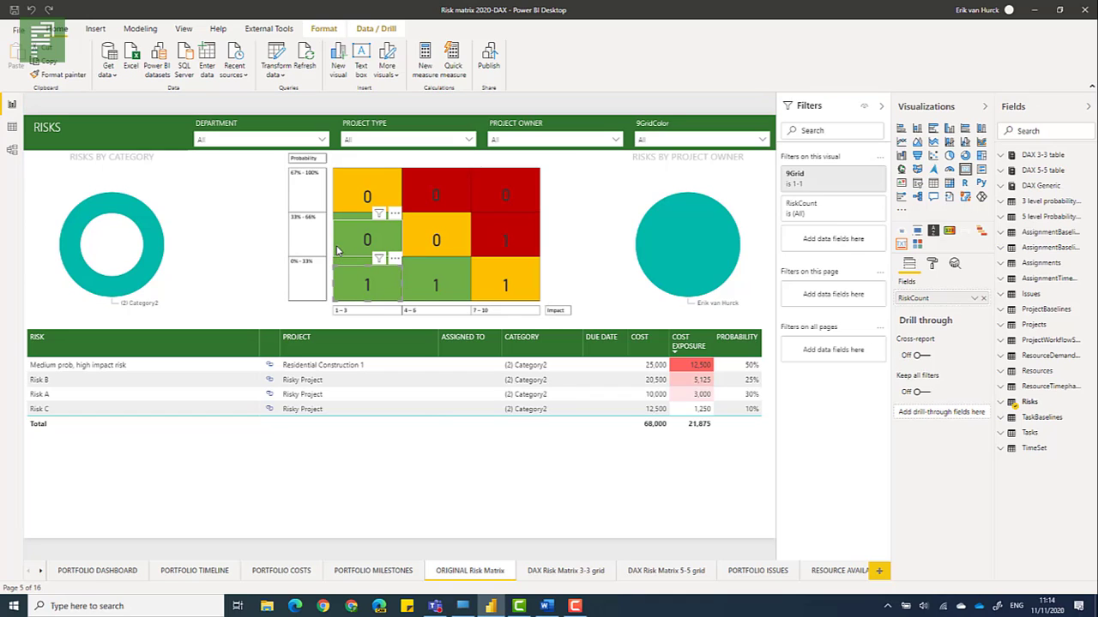
left_click(302, 300, "ctrl")
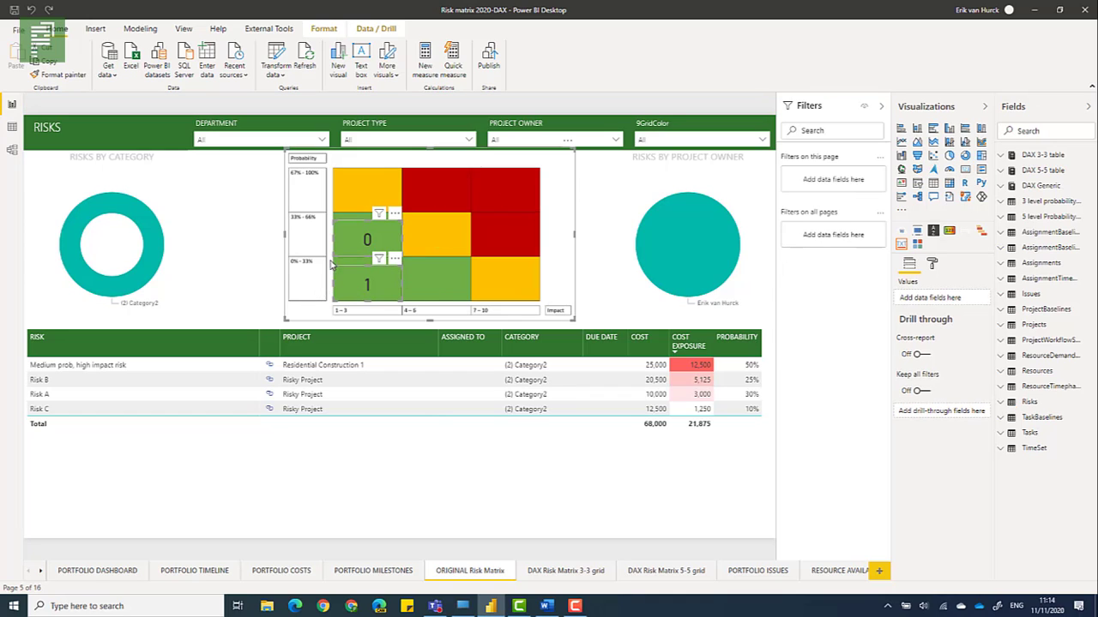
left_click(342, 31)
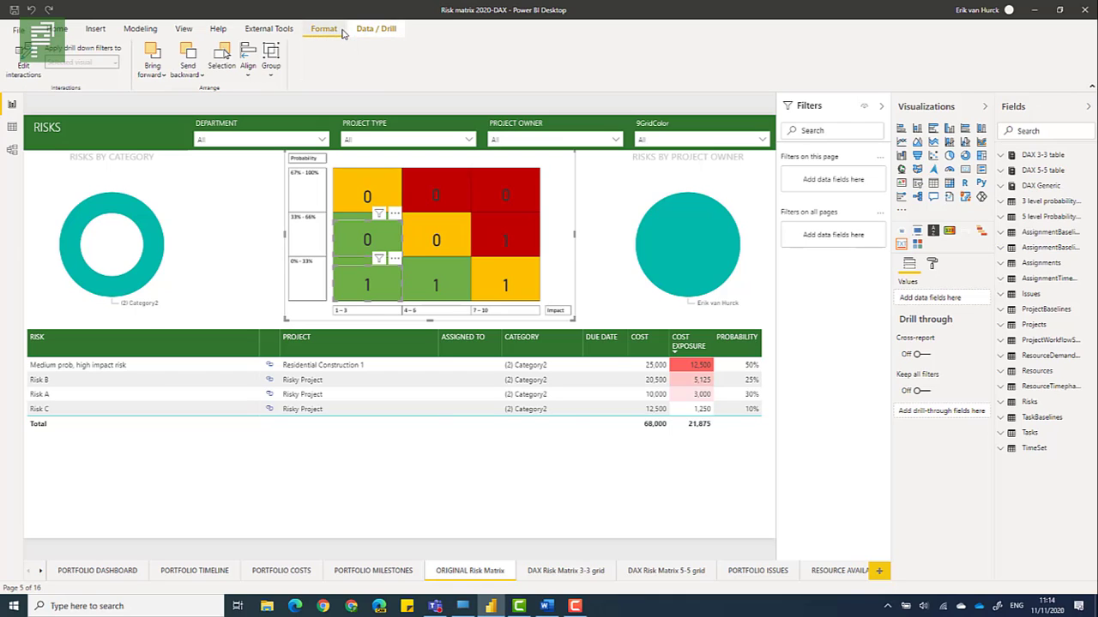
left_click(271, 67)
left_click(291, 94)
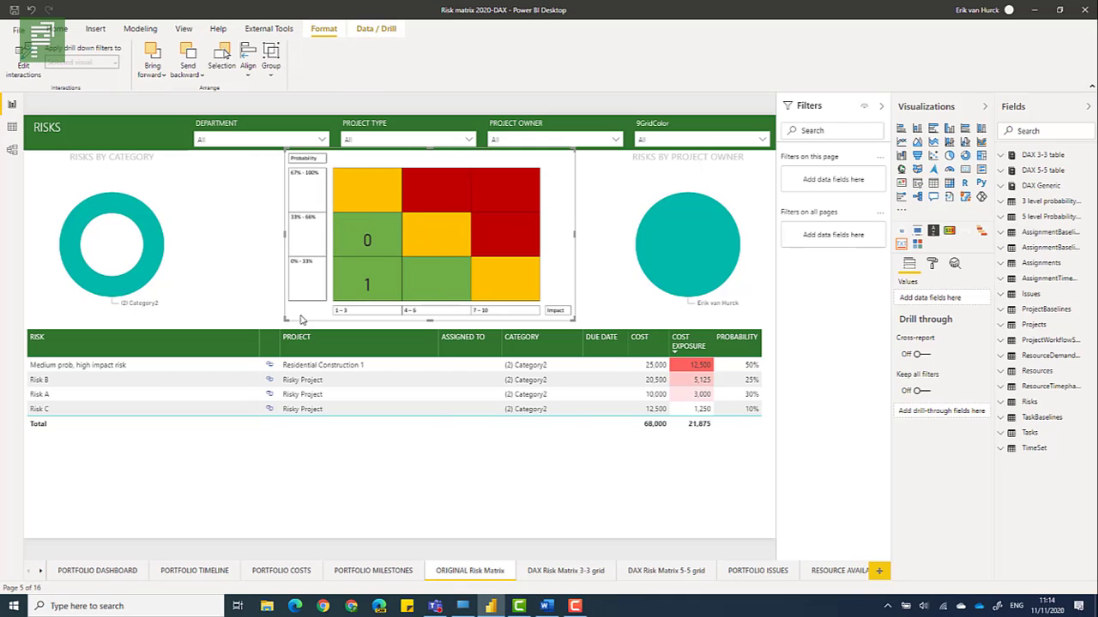
mouse_move(305, 323)
left_mouse_down()
mouse_move(286, 364)
mouse_move(306, 318)
left_mouse_up()
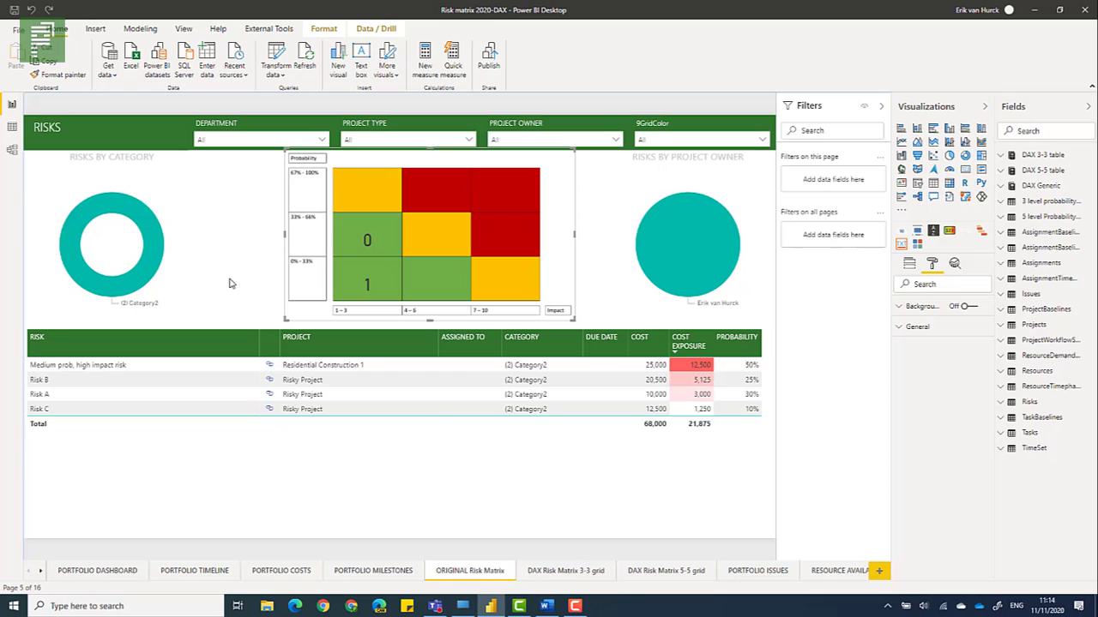
left_click(229, 283)
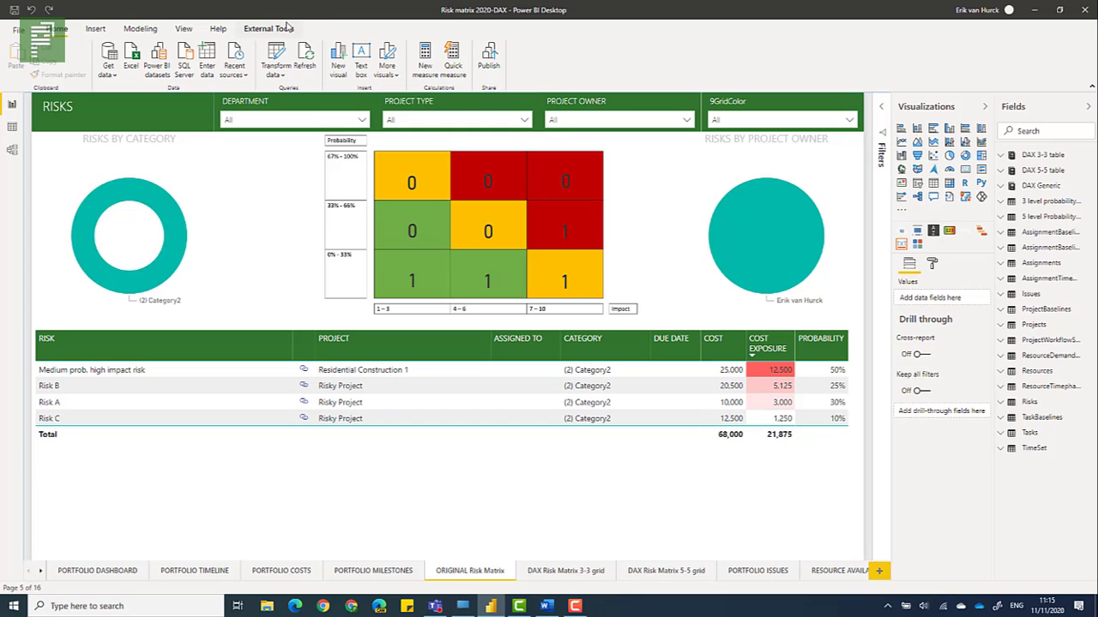
Step: Find the pane display options and collapse the Visualizations and Fields panes
left_click(288, 28)
left_click(218, 29)
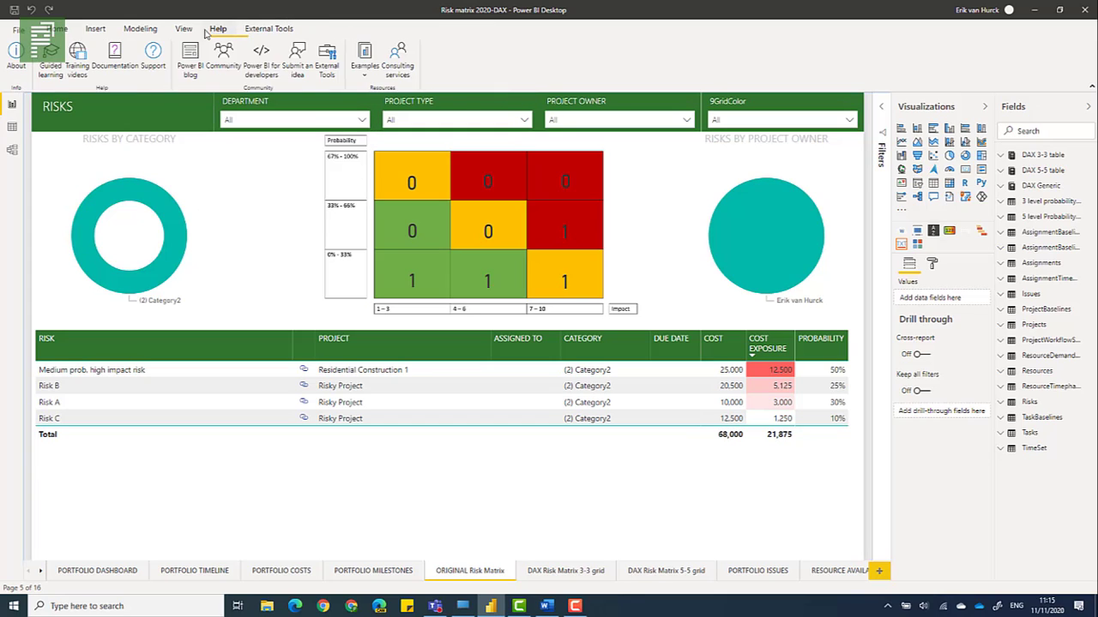
left_click(183, 30)
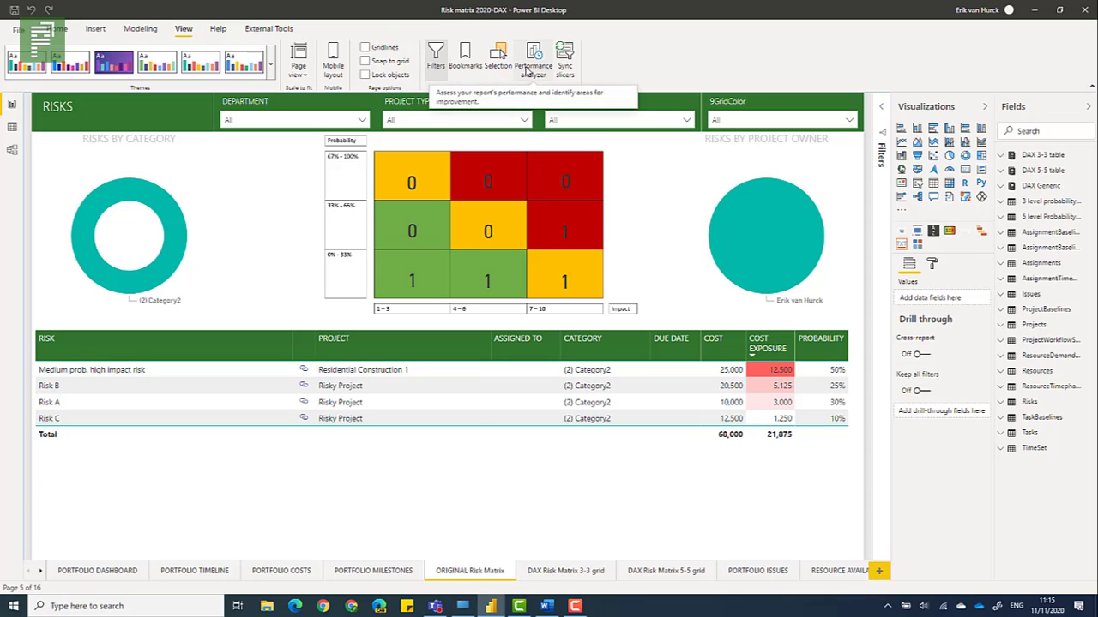
left_click(984, 106)
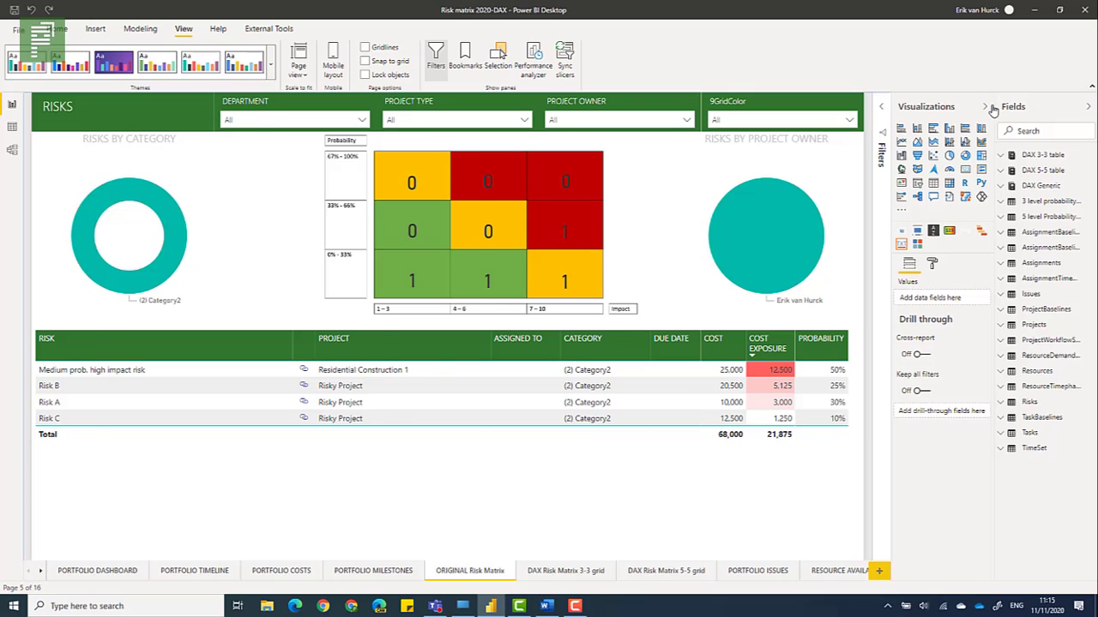
left_click(1083, 106)
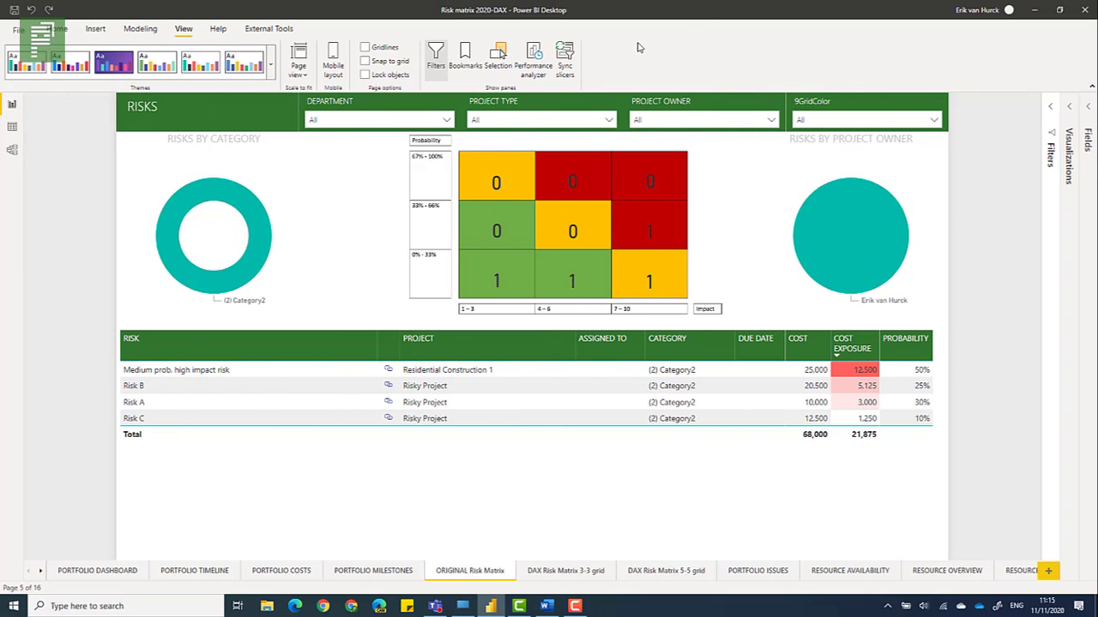
Step: Compare the DAX Risk Matrix 3-3 grid page with the ORIGINAL Risk Matrix page, and close the Sync slicers pane
left_click(564, 56)
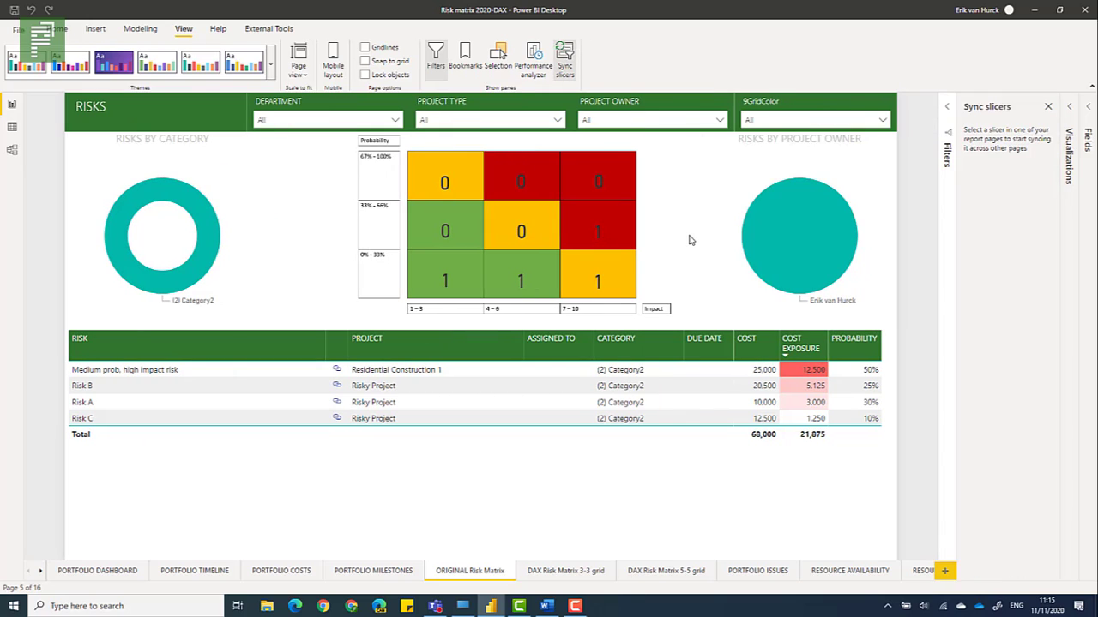
left_click(575, 573)
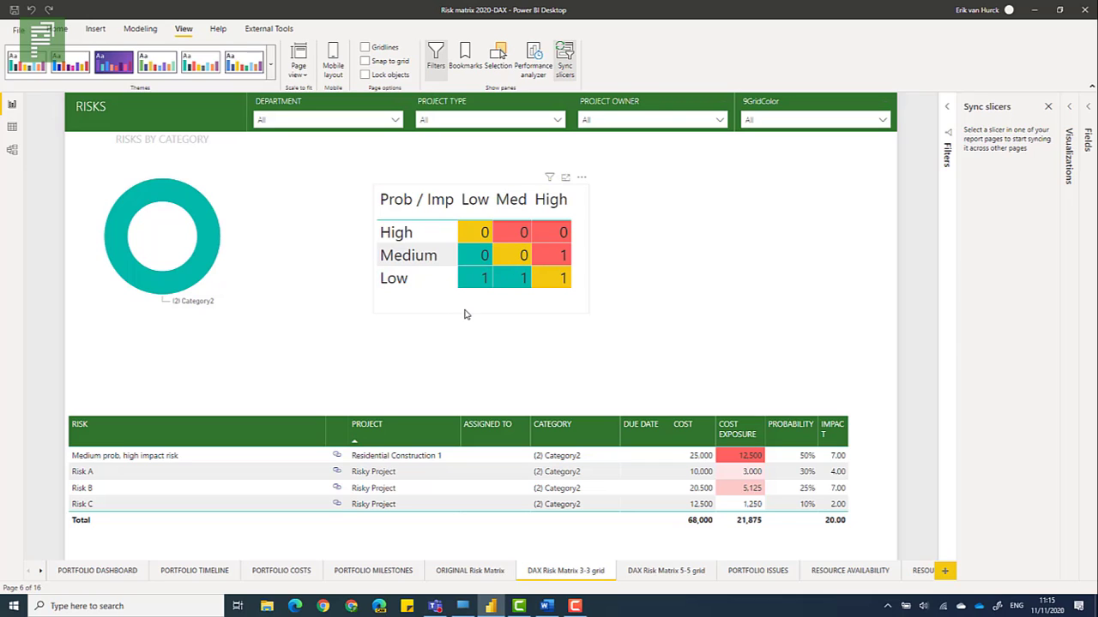
left_click(464, 571)
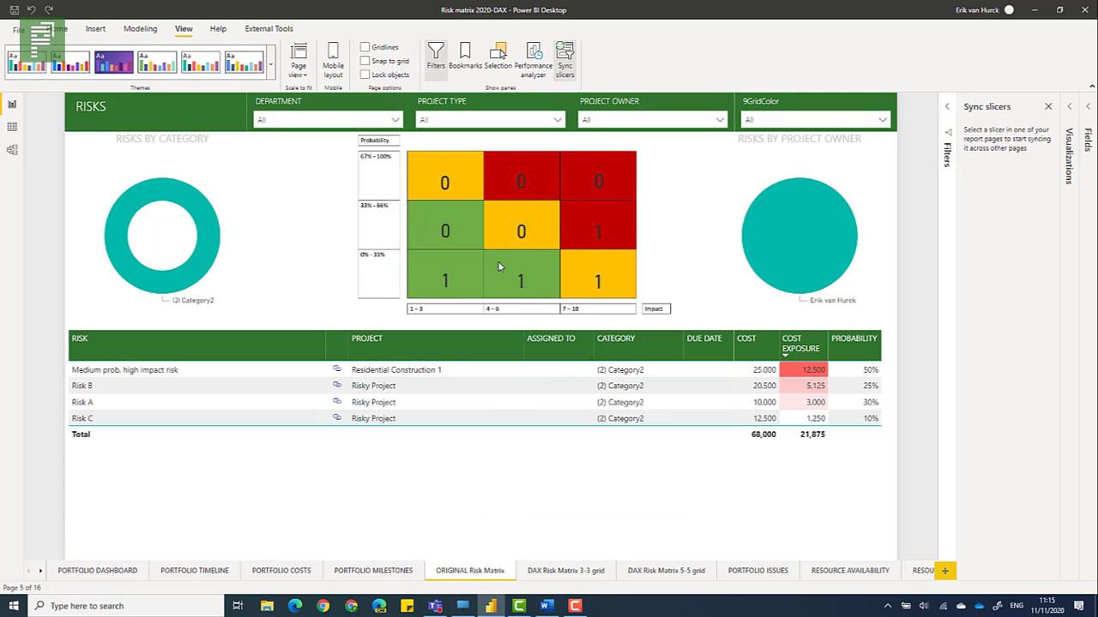
left_click(1048, 109)
Step: Record the ORIGINAL Risk Matrix page in Performance analyzer over two visual refreshes, stop recording, and review the durations
left_click(525, 56)
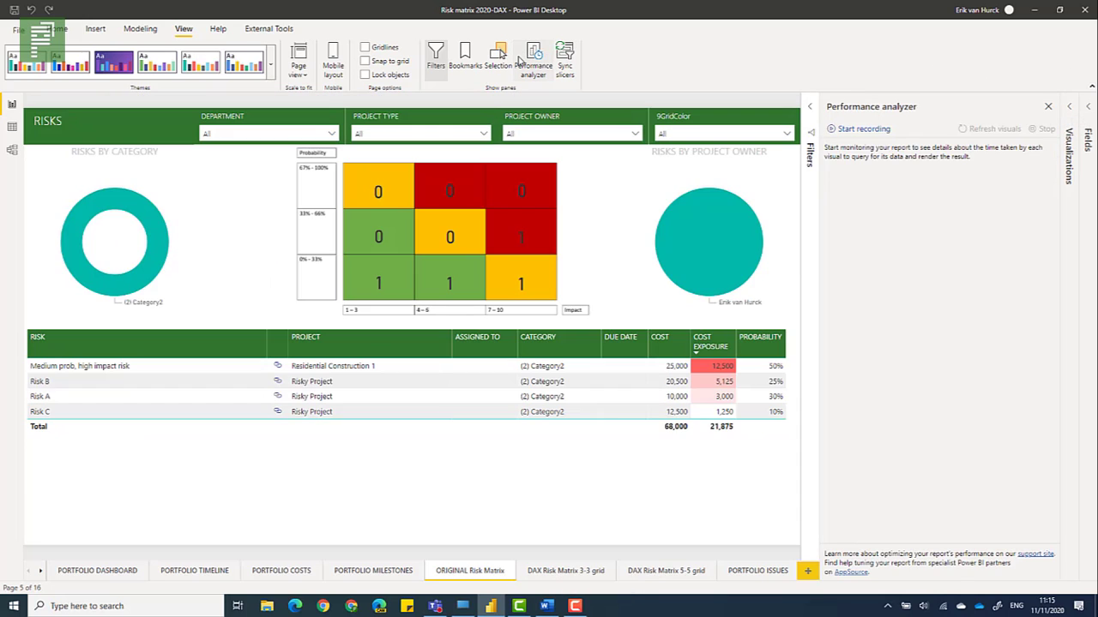
left_click(858, 130)
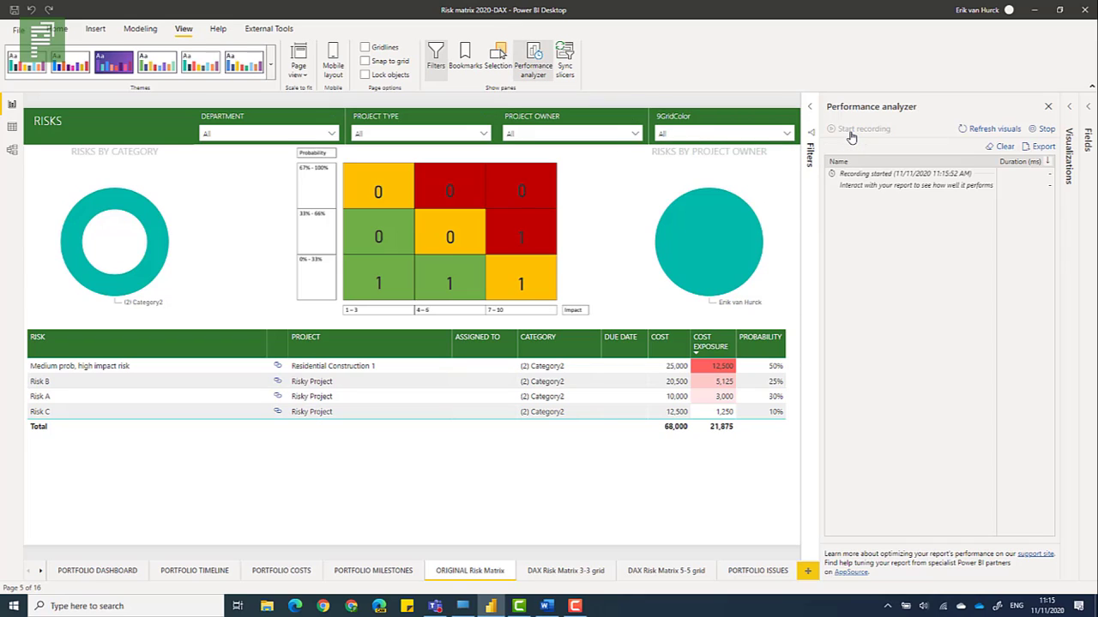
left_click(995, 129)
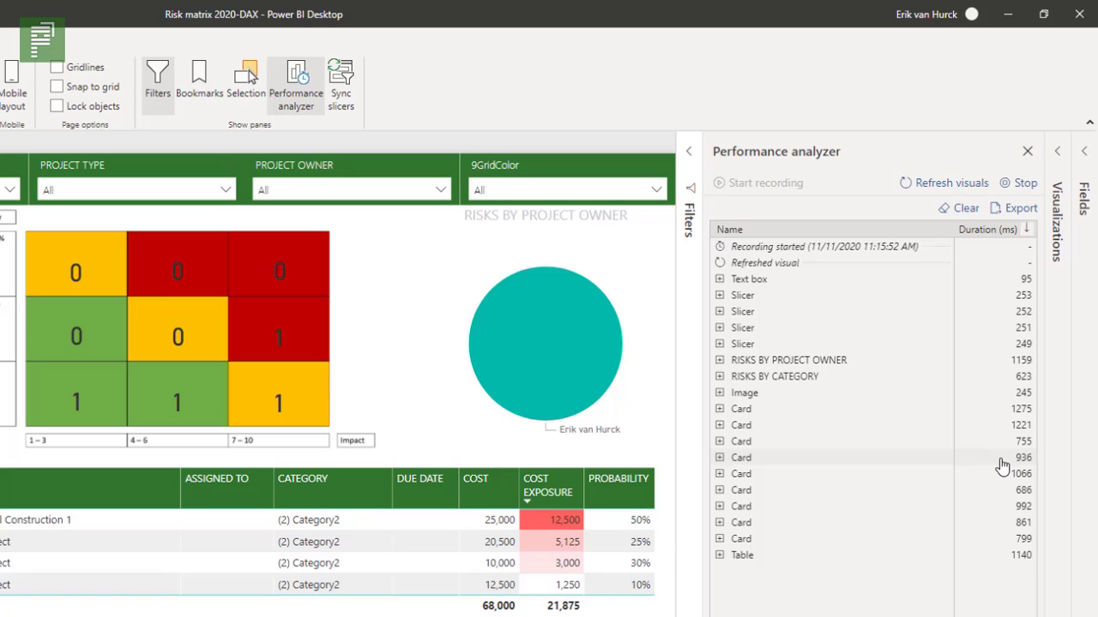
left_click(943, 183)
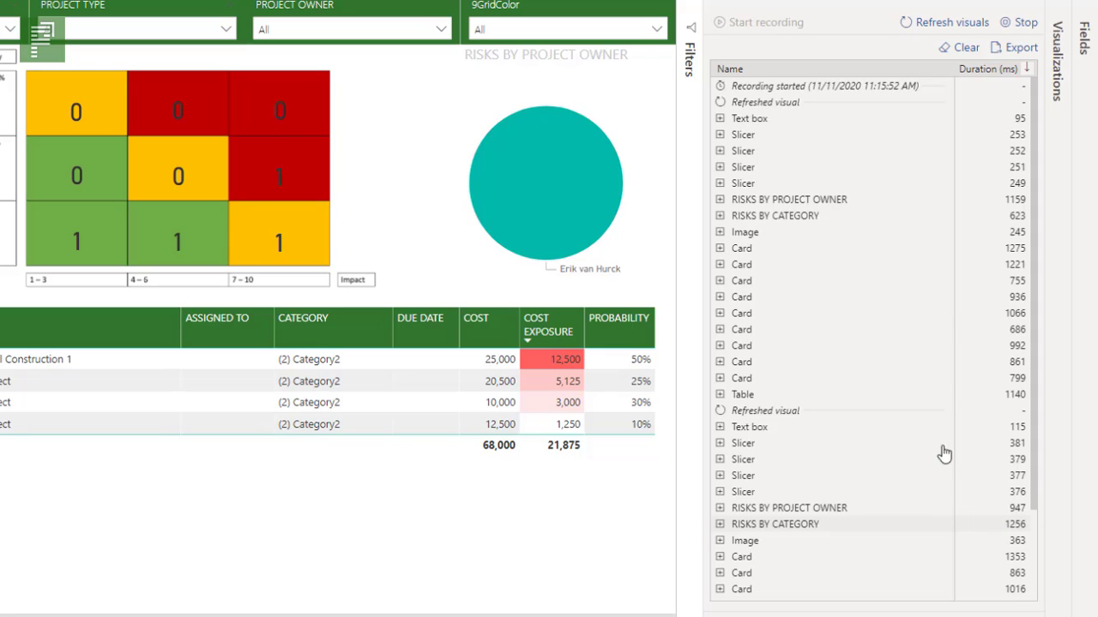
left_click(1005, 31)
scroll(994, 292, "down", 3)
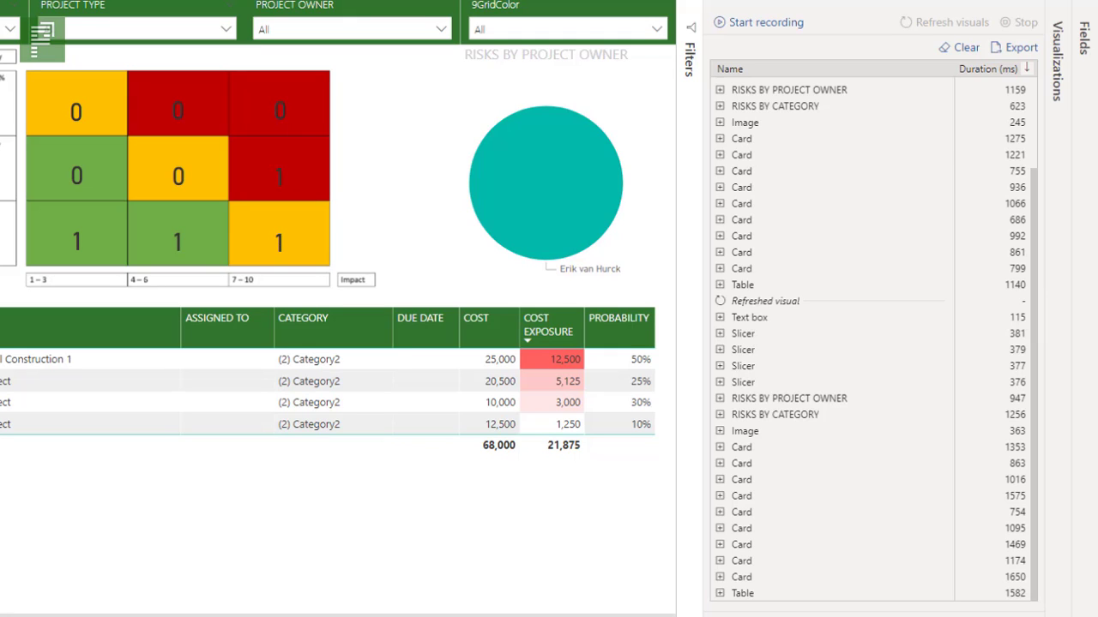
Step: Record the DAX Risk Matrix 3-3 grid page in Performance analyzer over two visual refreshes, and stop recording
key("ctrl+Page_Down")
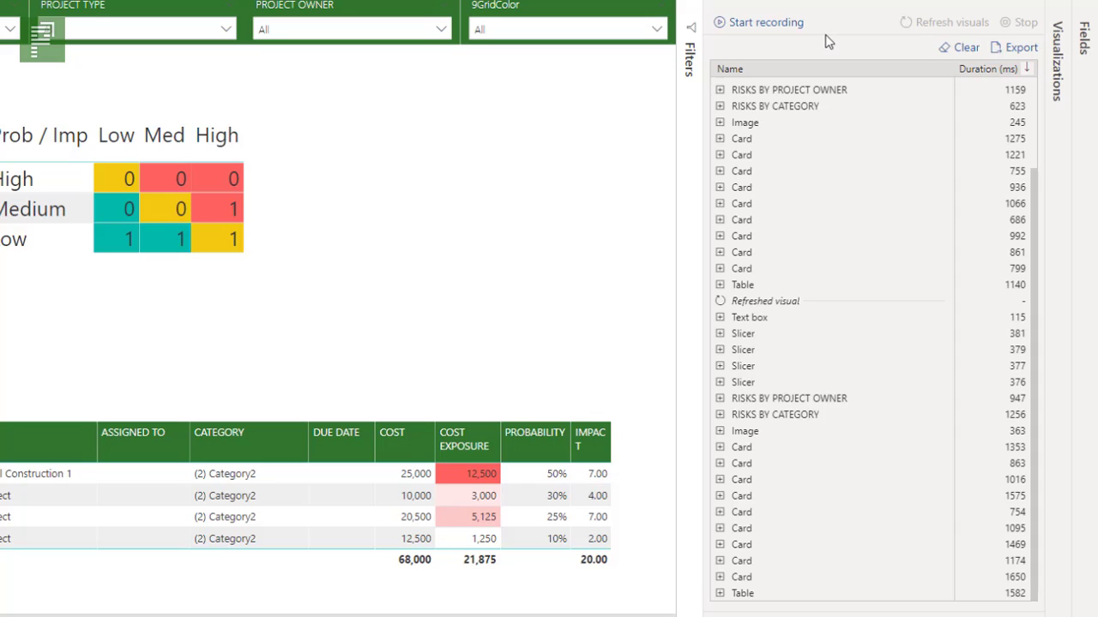
left_click(756, 25)
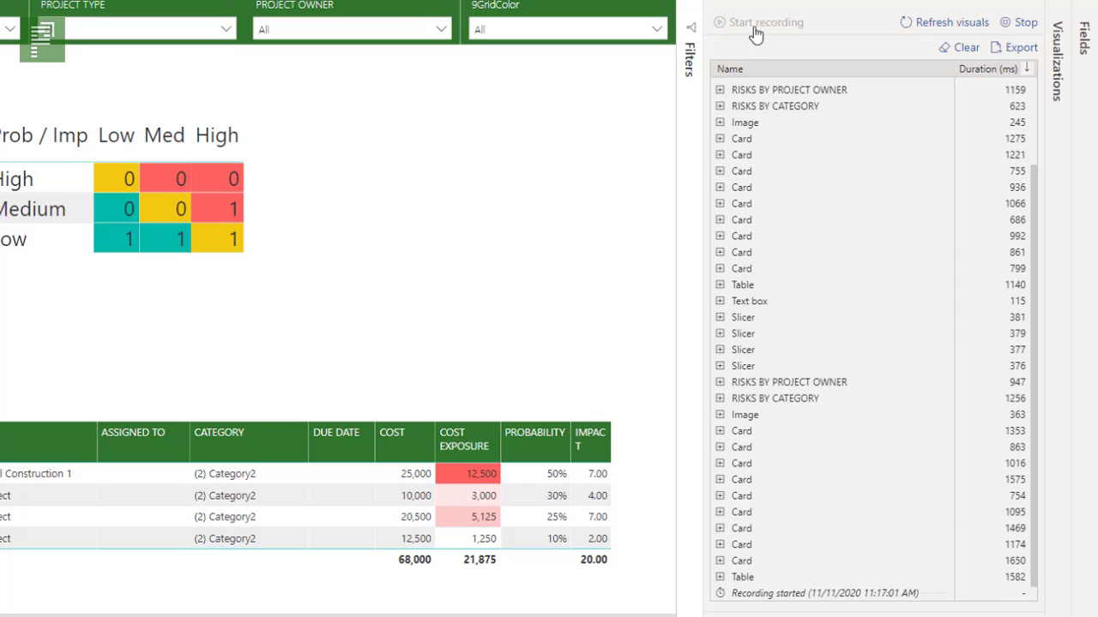
left_click(919, 32)
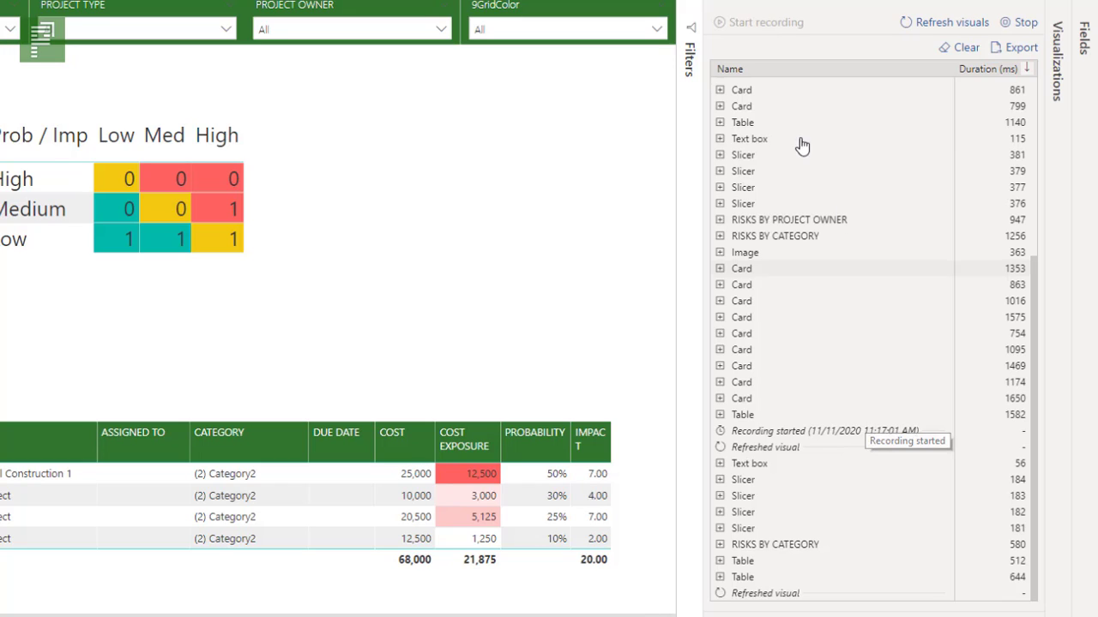
left_click(914, 25)
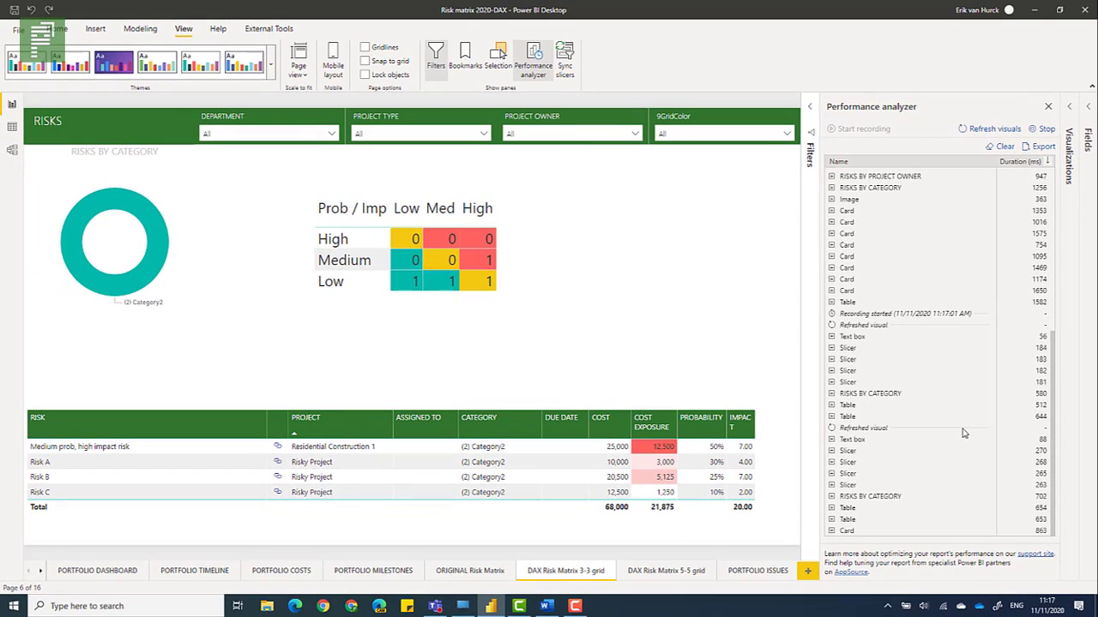
left_click(1042, 129)
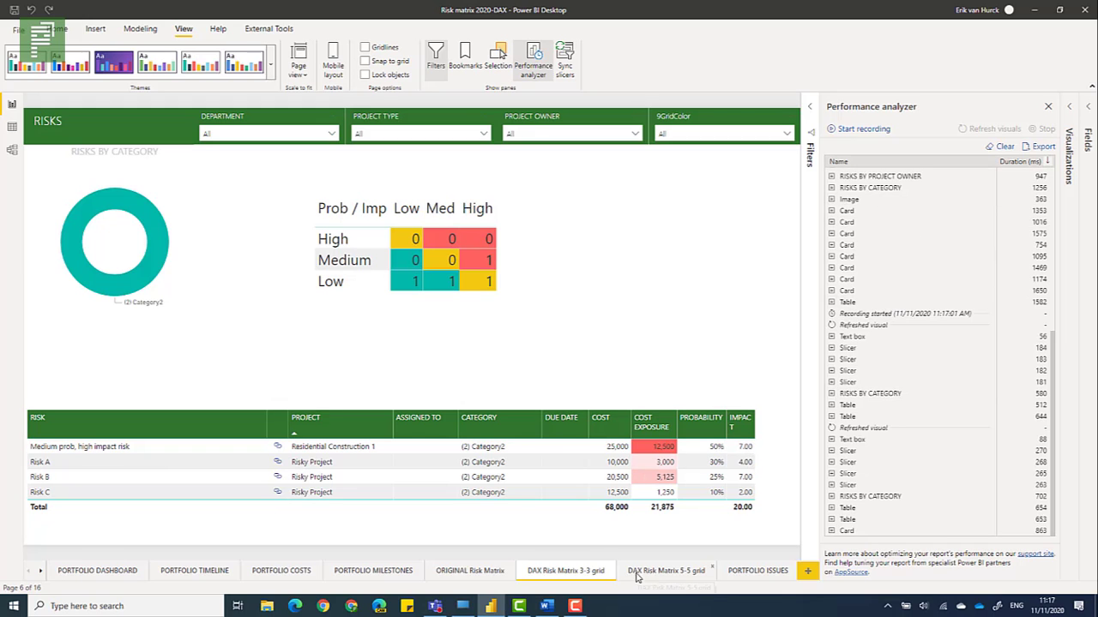
Step: Record a visual refresh of the DAX Risk Matrix 5-5 grid page in Performance analyzer, and close the analyzer pane
left_click(677, 574)
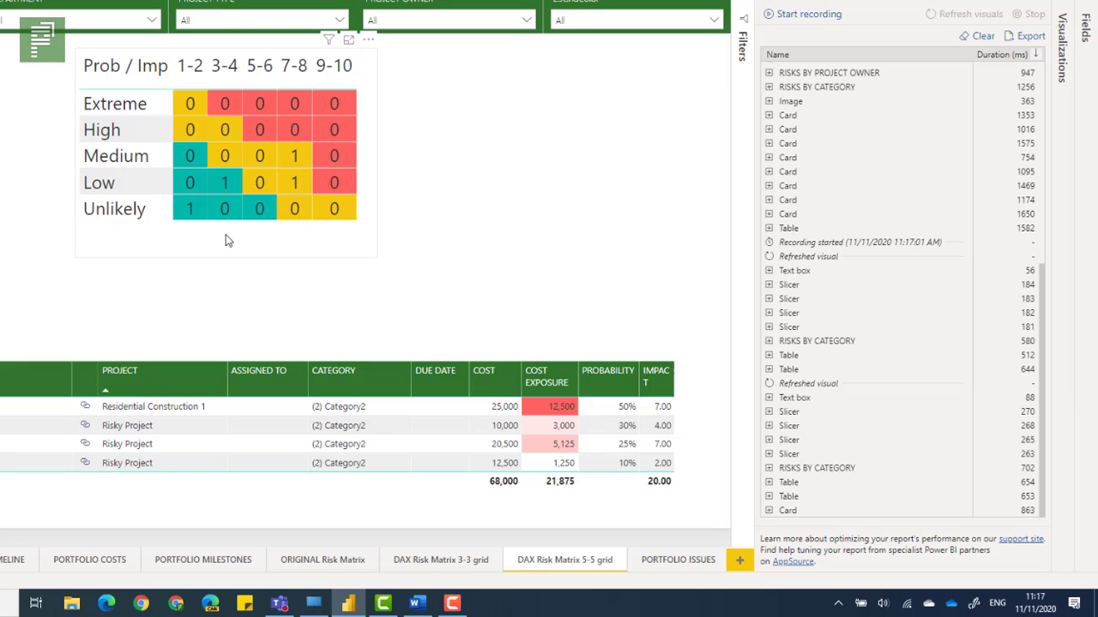
left_click(819, 19)
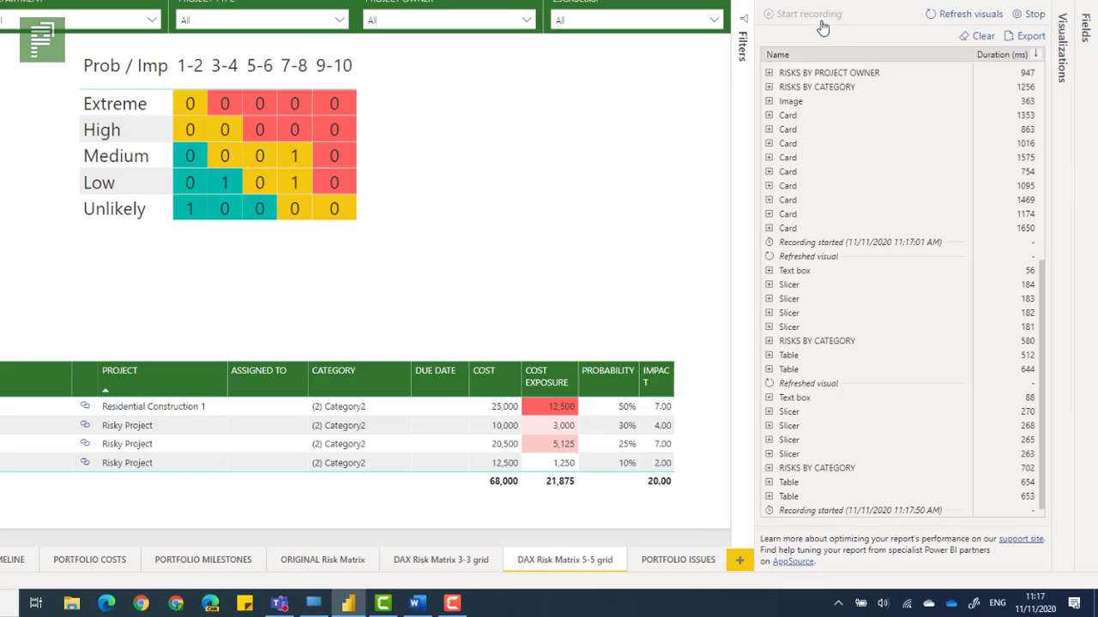
left_click(950, 19)
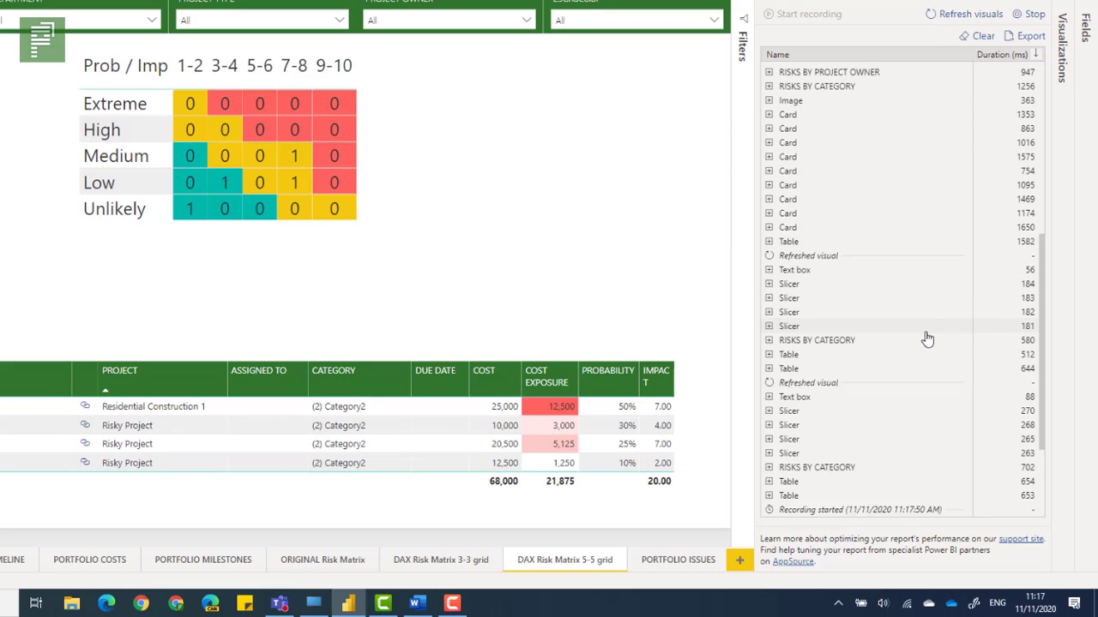
scroll(927, 339, "down", 3)
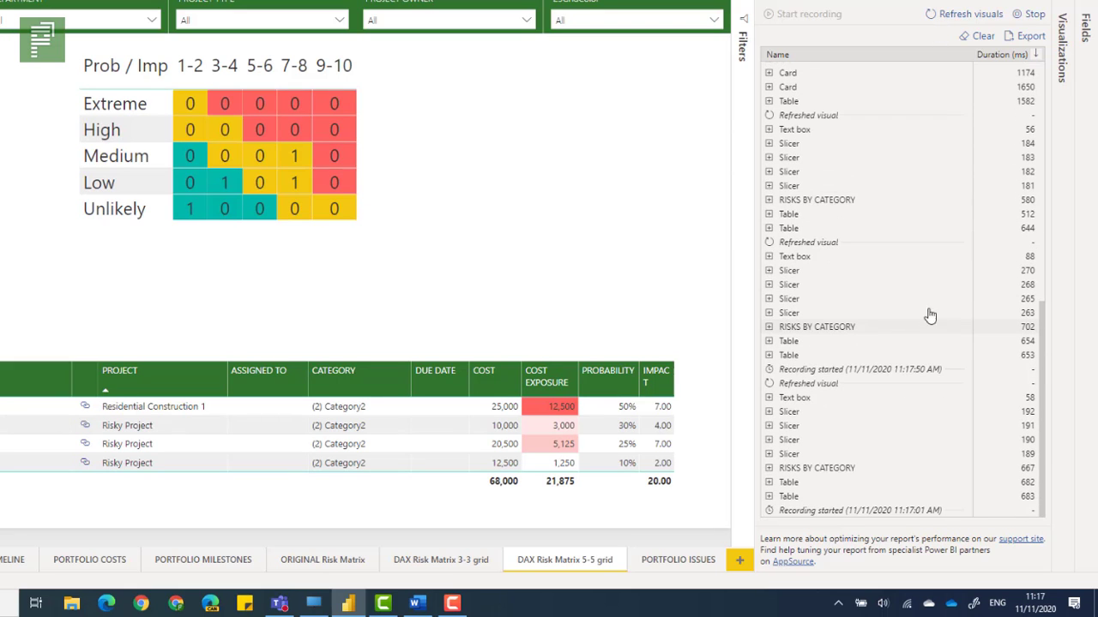
left_click(1019, 15)
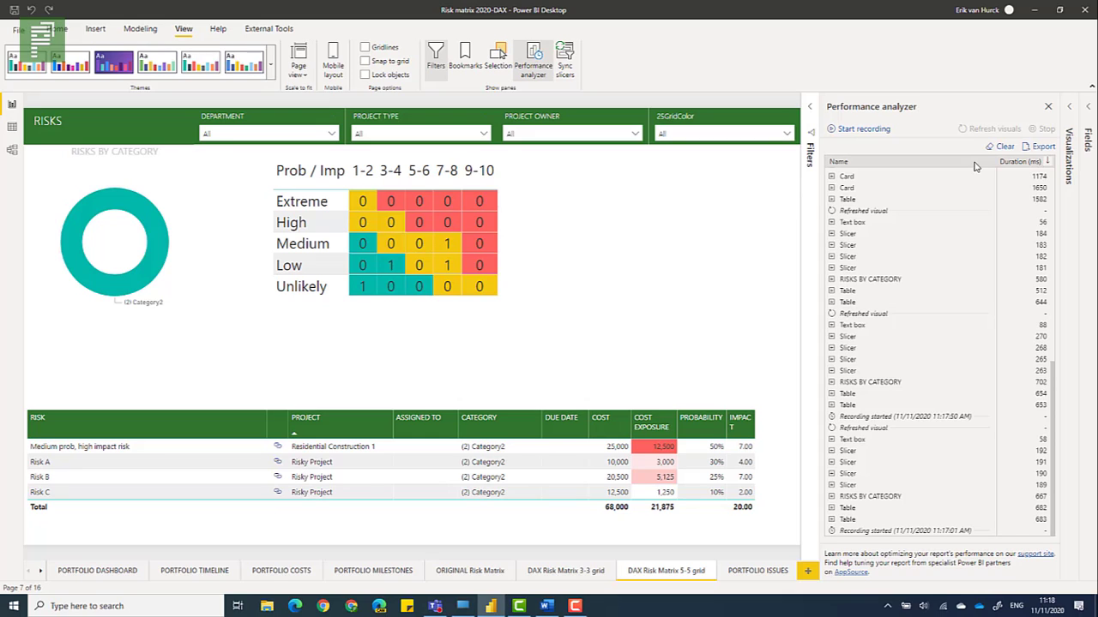
left_click(1048, 107)
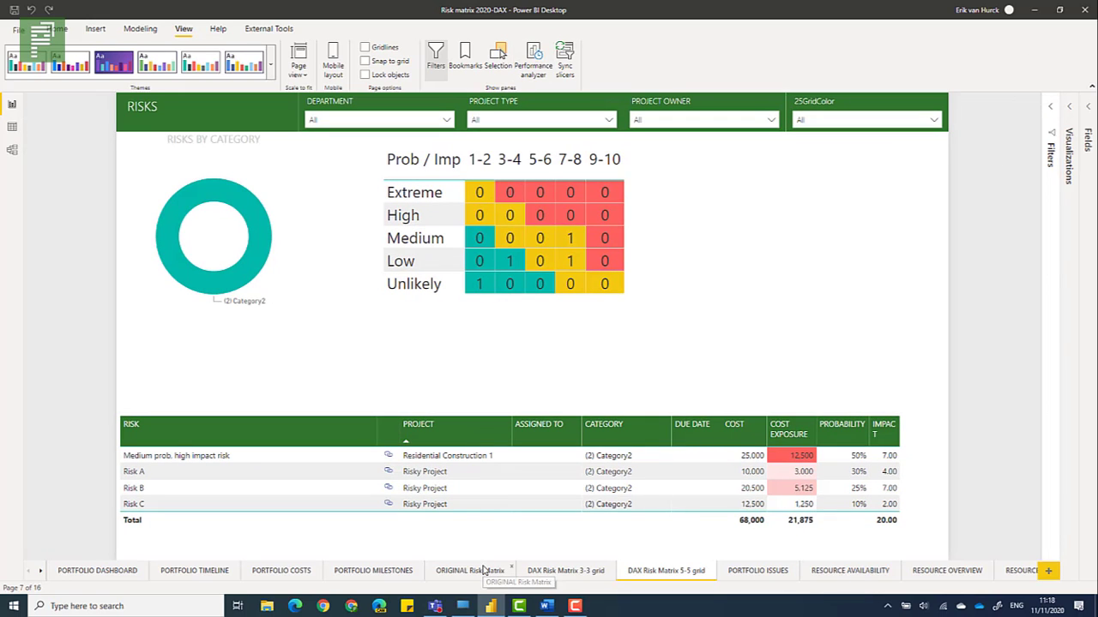
Step: On the ORIGINAL Risk Matrix page, show the Fields pane and examine the measures in the DAX Generic and DAX 5-5 tables
left_click(531, 573)
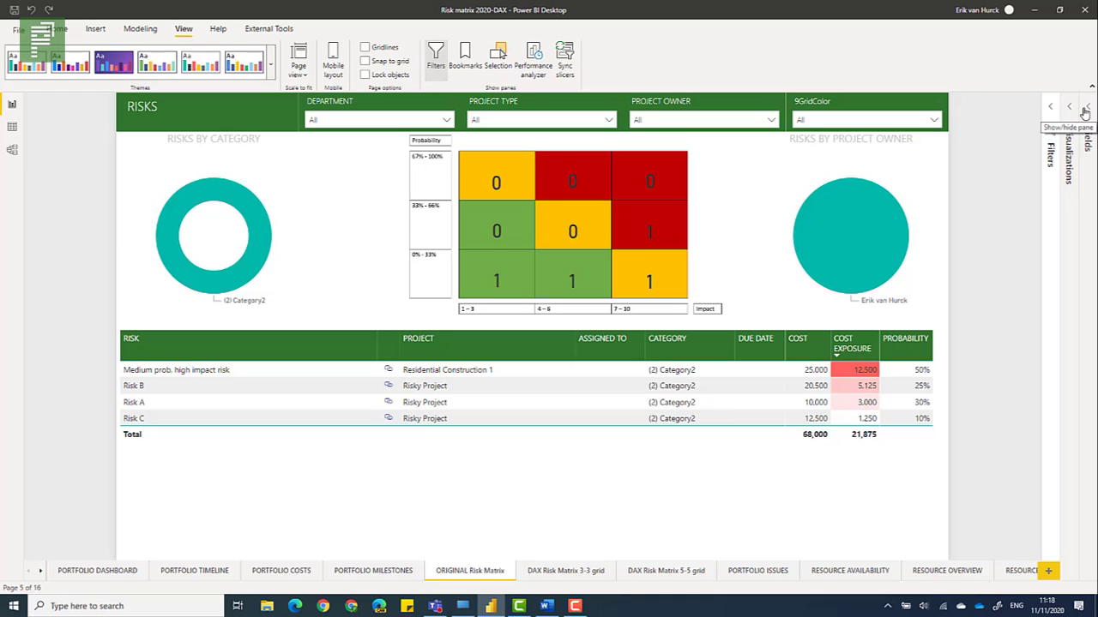
left_click(1087, 139)
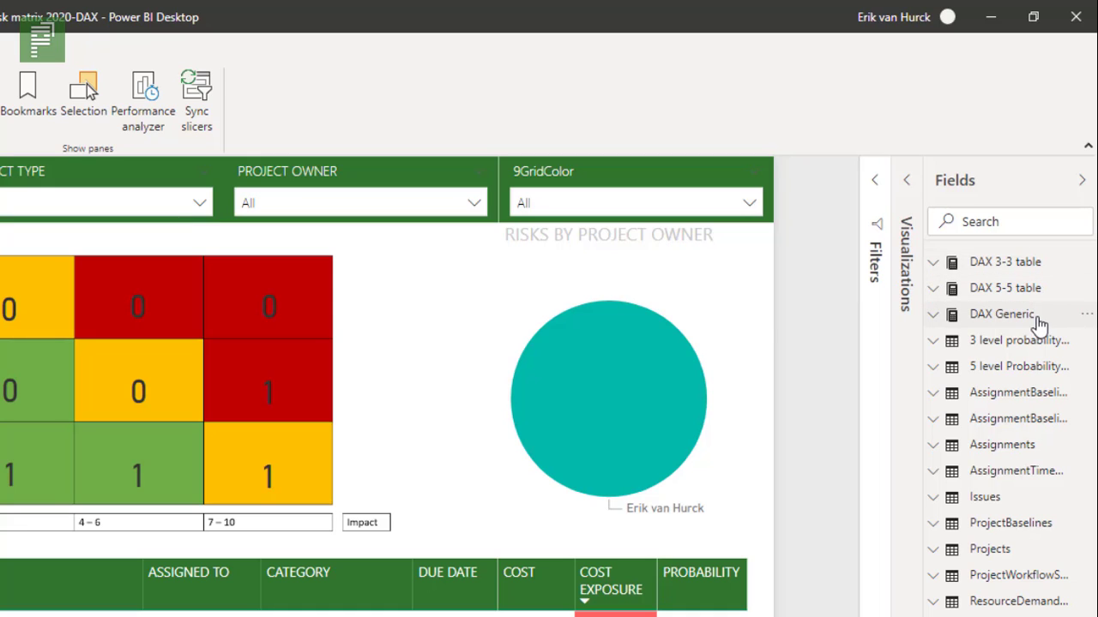
mouse_move(1039, 325)
left_click(0, 49)
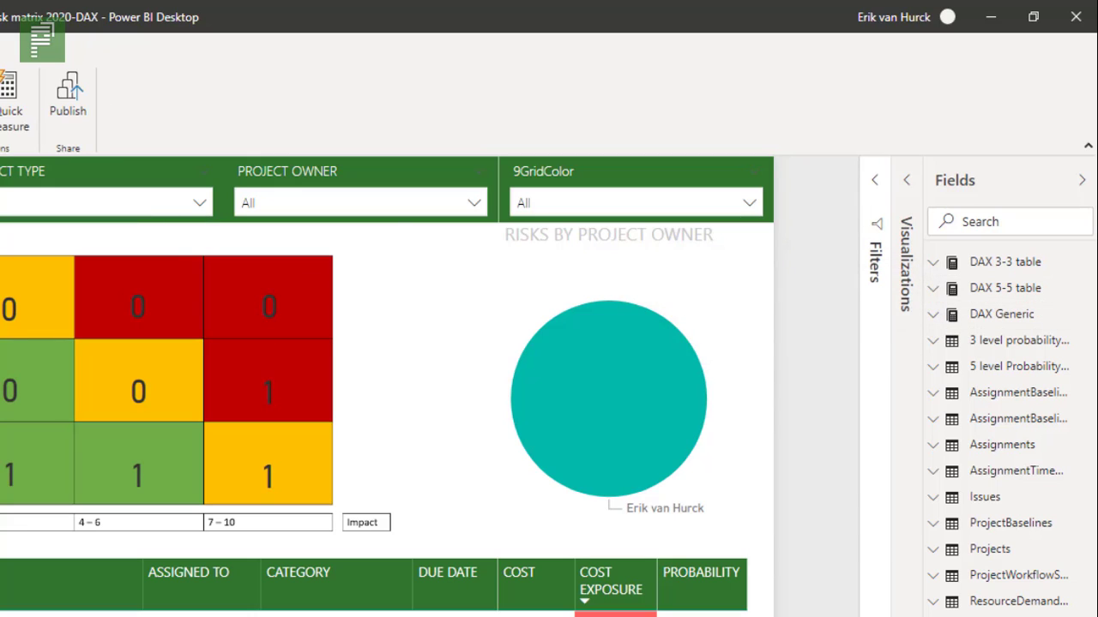
left_click(933, 315)
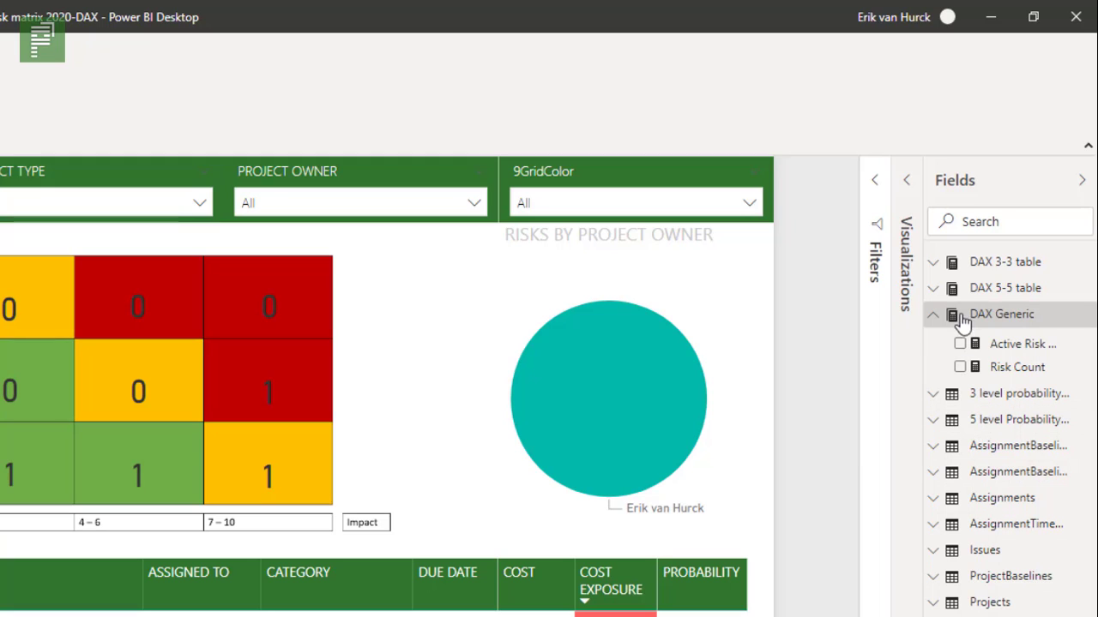
left_click(944, 289)
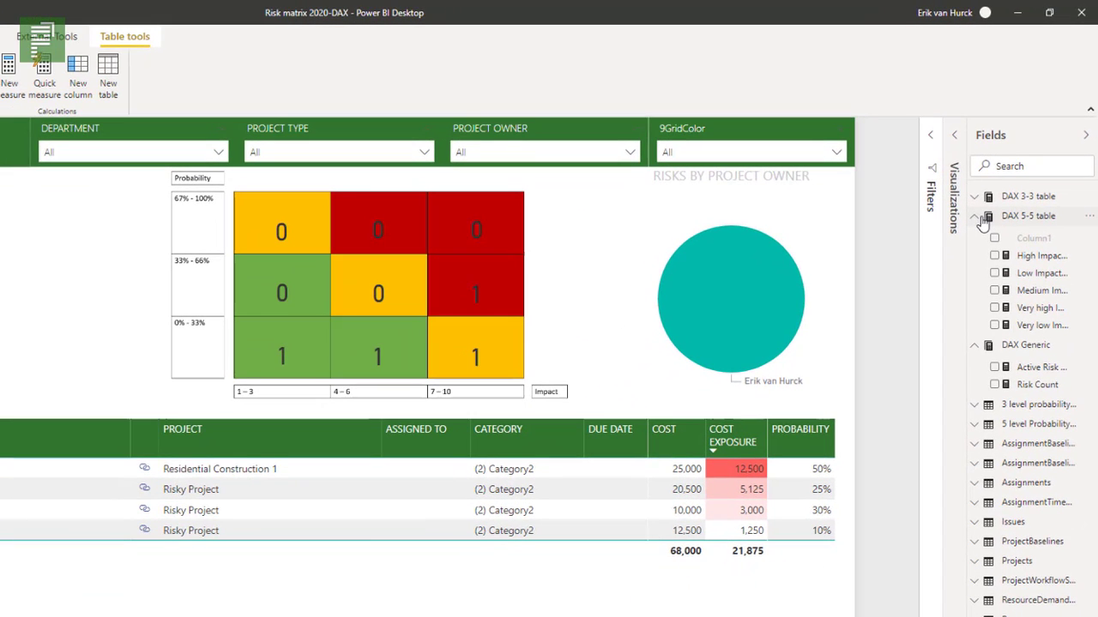
left_click(981, 217)
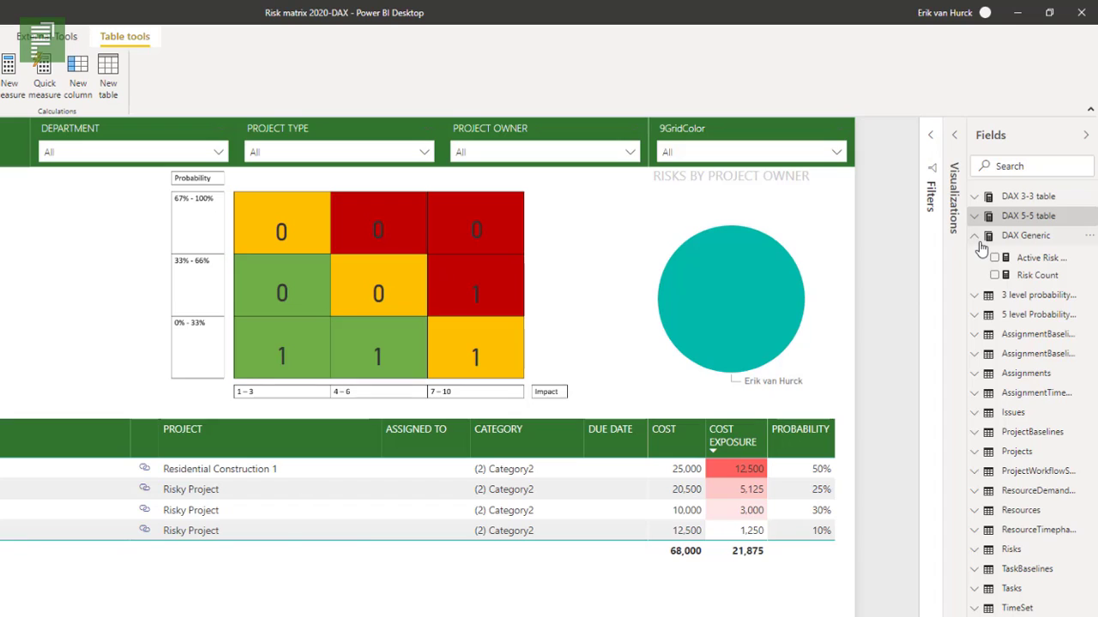
left_click(976, 236)
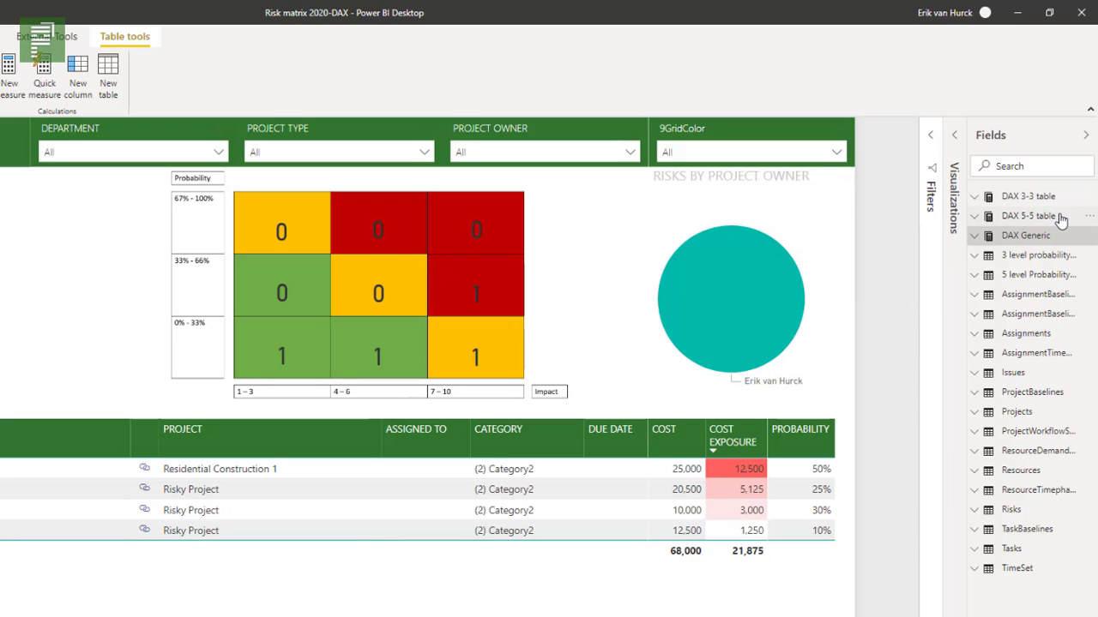
Step: Widen the Fields pane so longer table names fit, and examine the fields of the Risks table
left_click(1001, 245)
left_click_drag(966, 264, 939, 273)
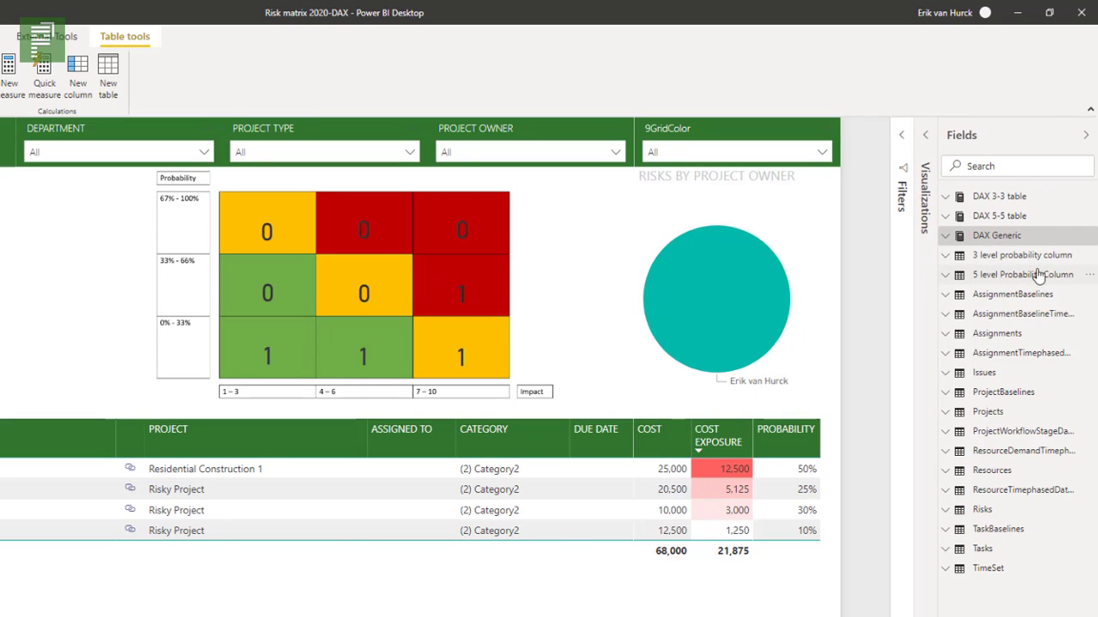
left_click(977, 512)
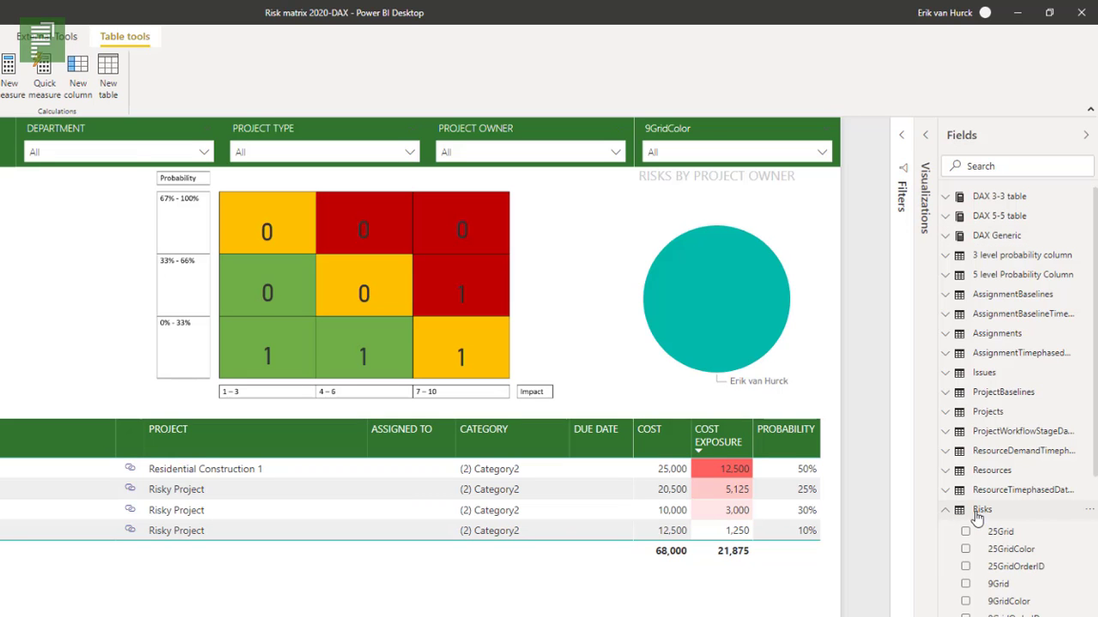
scroll(990, 600, "down", 1)
scroll(1021, 515, "down", 3)
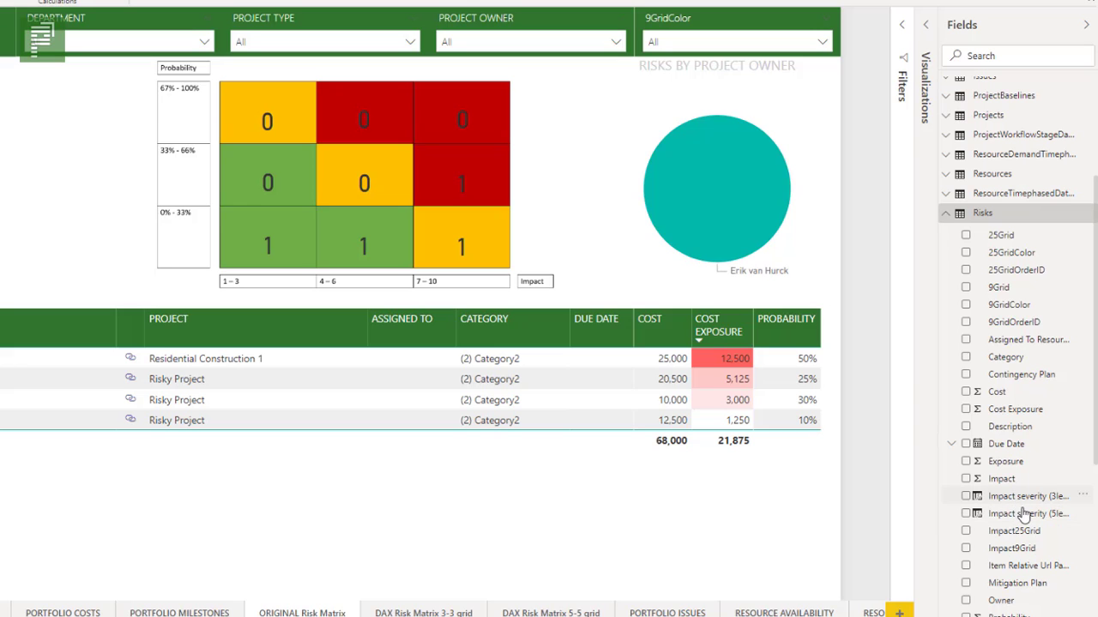
scroll(1021, 514, "down", 3)
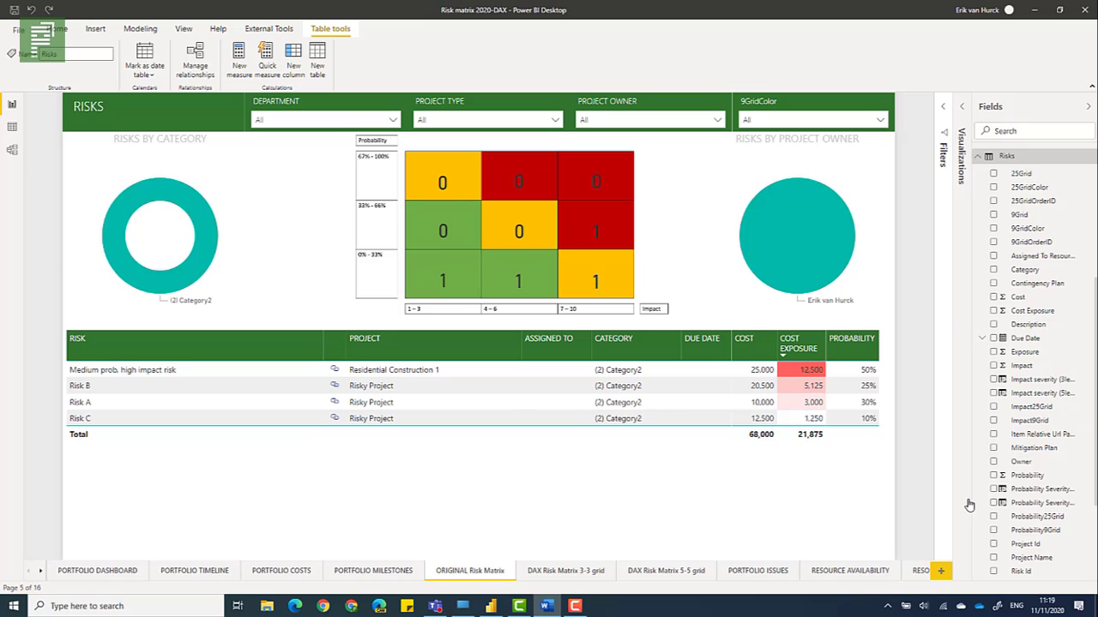
scroll(978, 421, "up", 3)
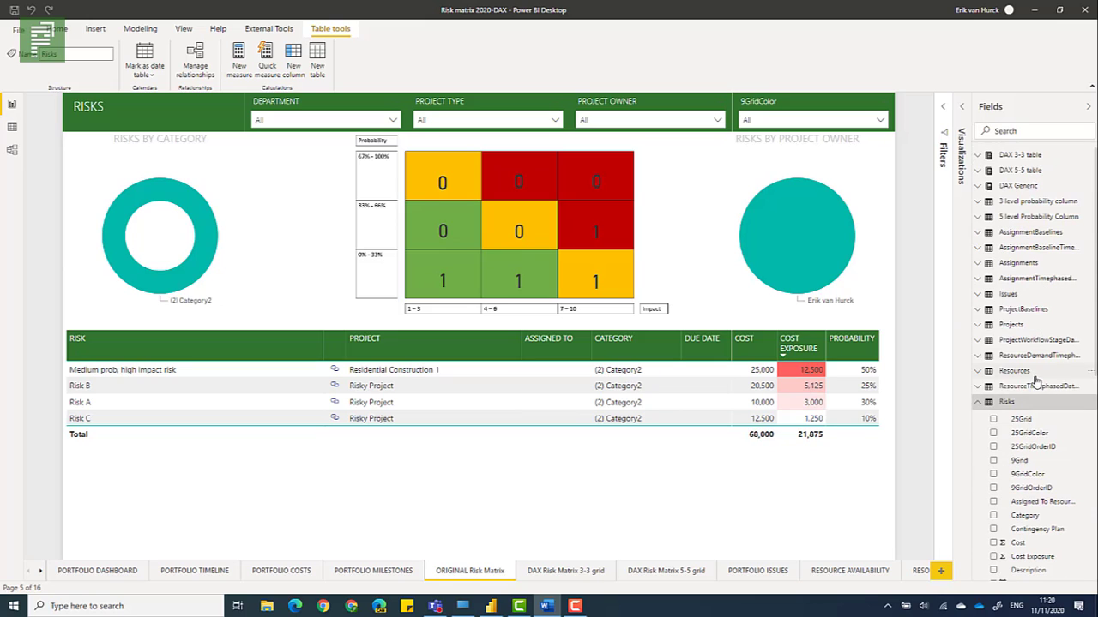
left_click(978, 403)
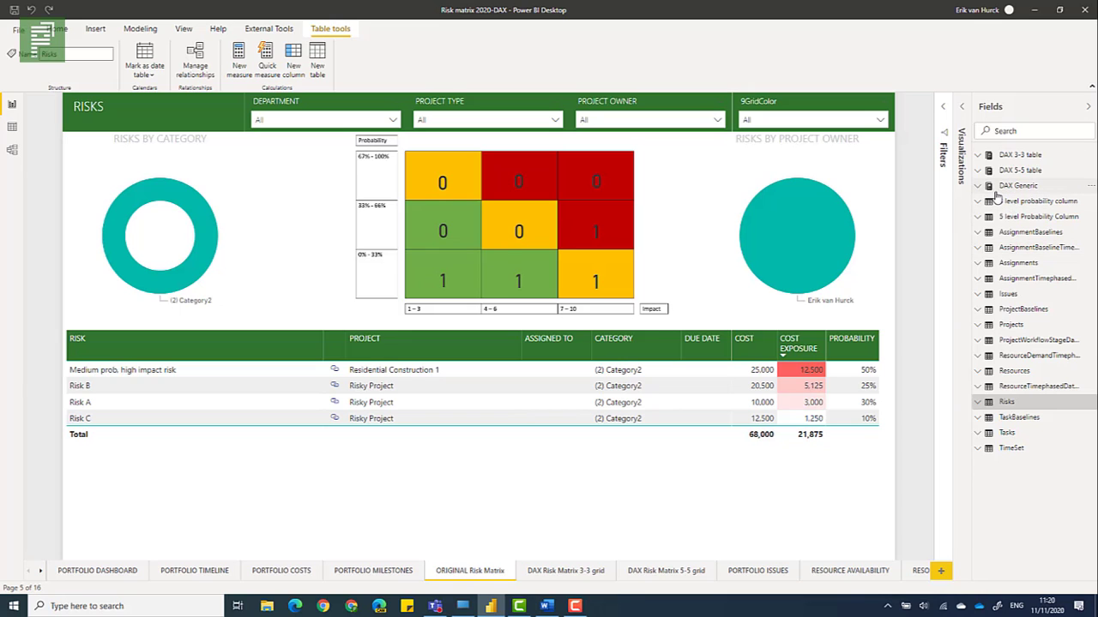
Step: Open the Risk Count measure of the DAX Generic table and examine its formula
left_click(996, 194)
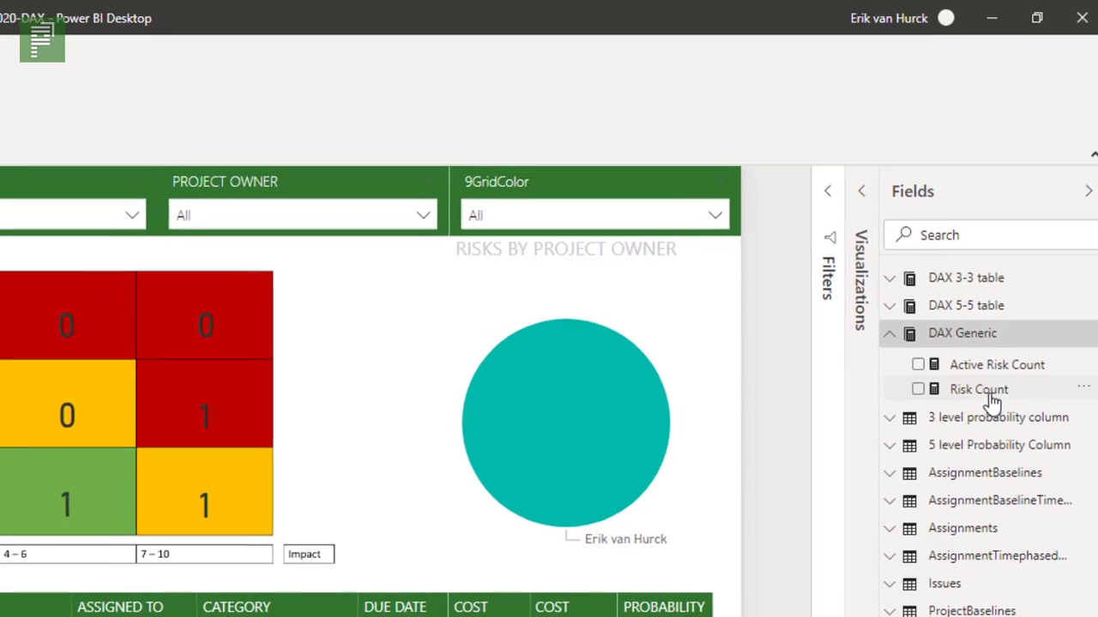
left_click(979, 389)
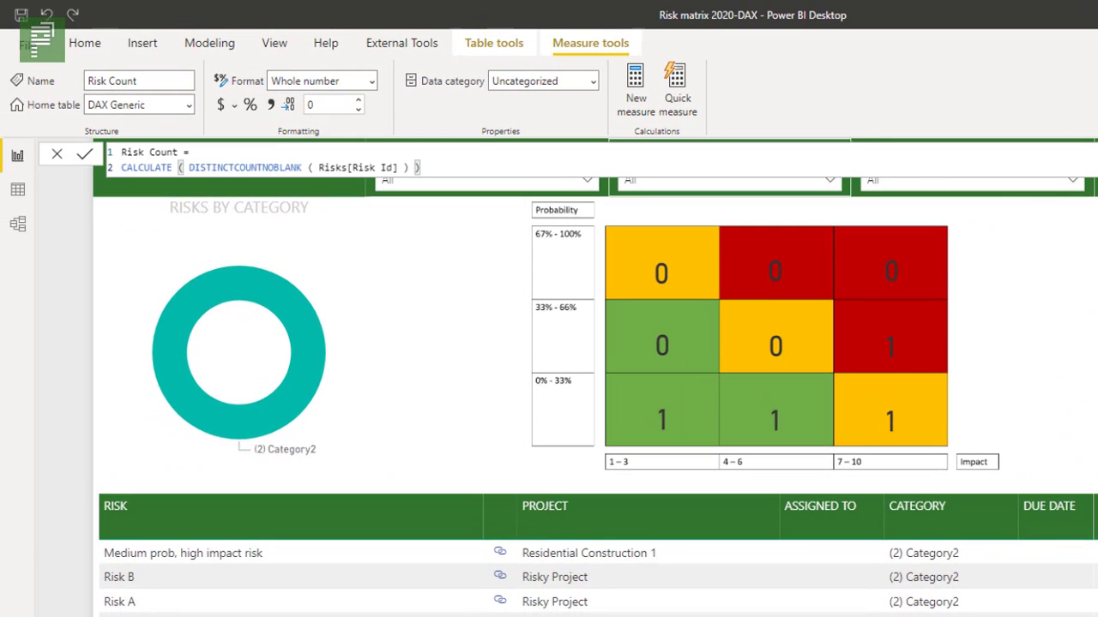
left_click(417, 163)
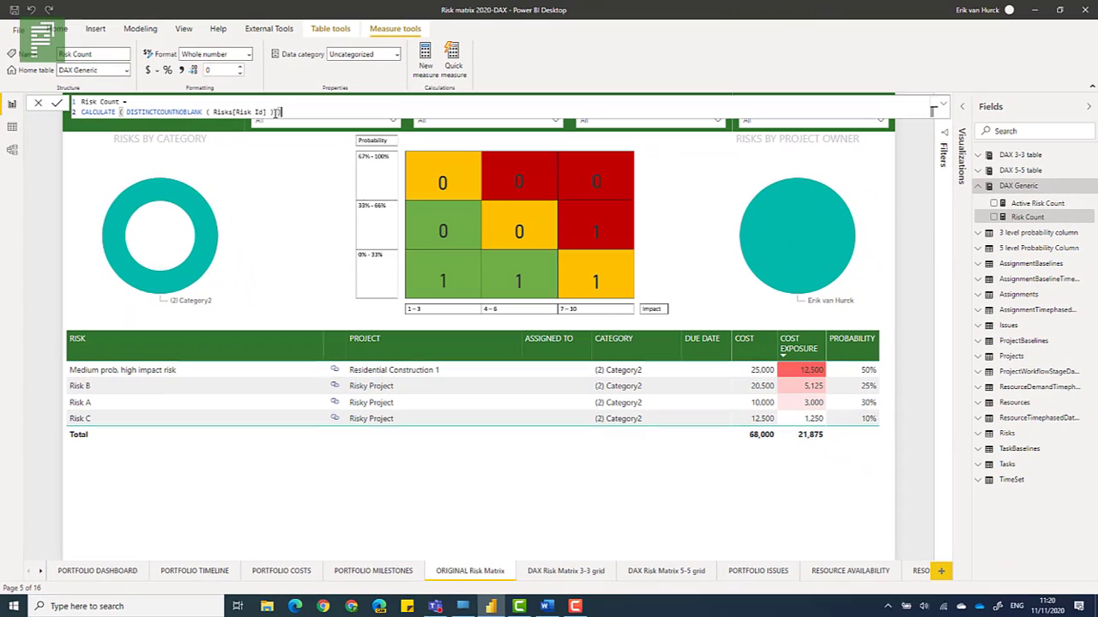
left_click(276, 113)
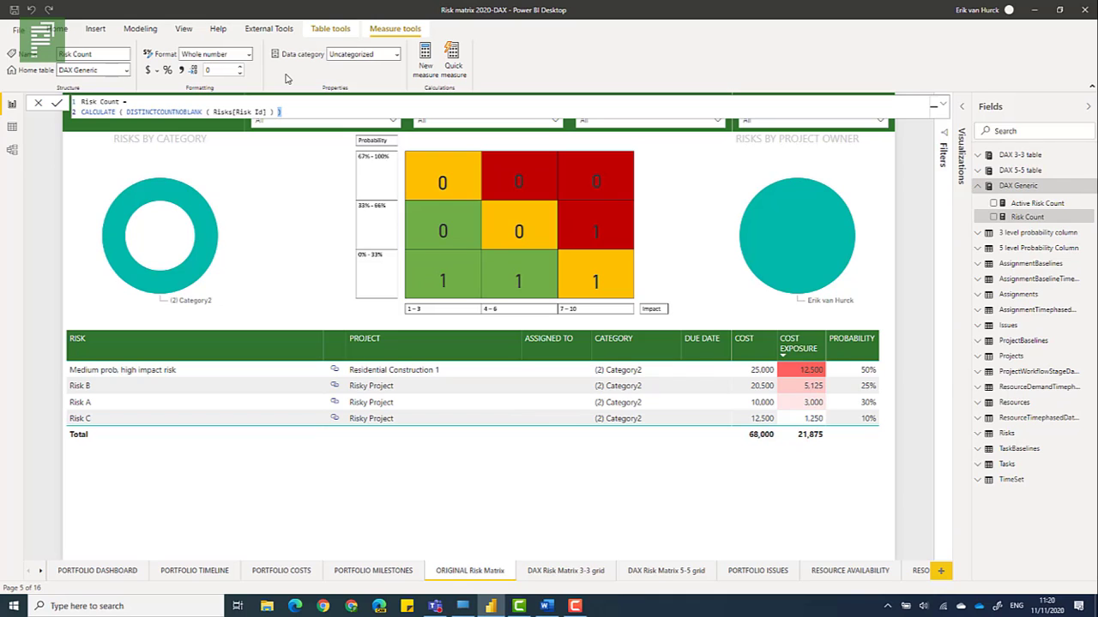
Step: Reformat the Active Risk Count measure so the Risks[Status] filter and the closing bracket each sit on their own line, and commit the formula
left_click(1043, 204)
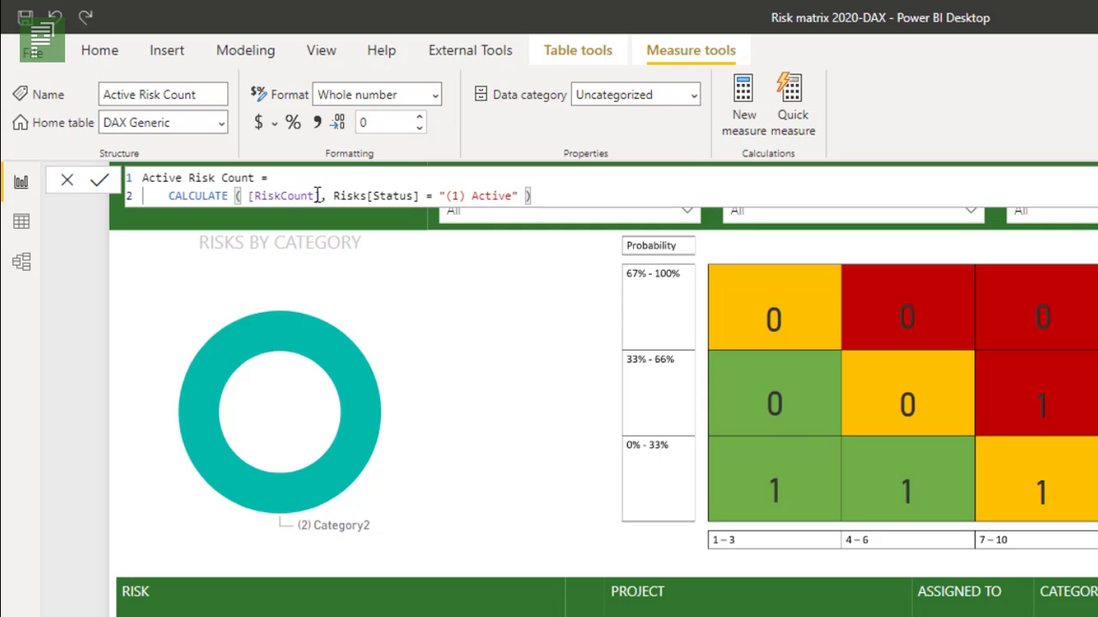
left_click(333, 195)
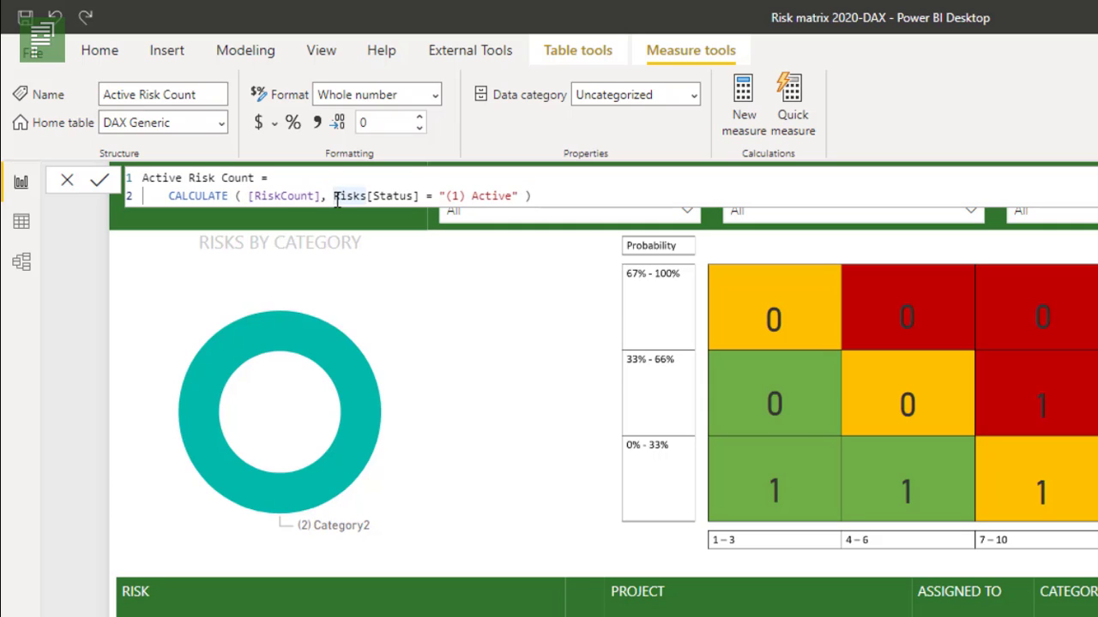
key("shift+Return")
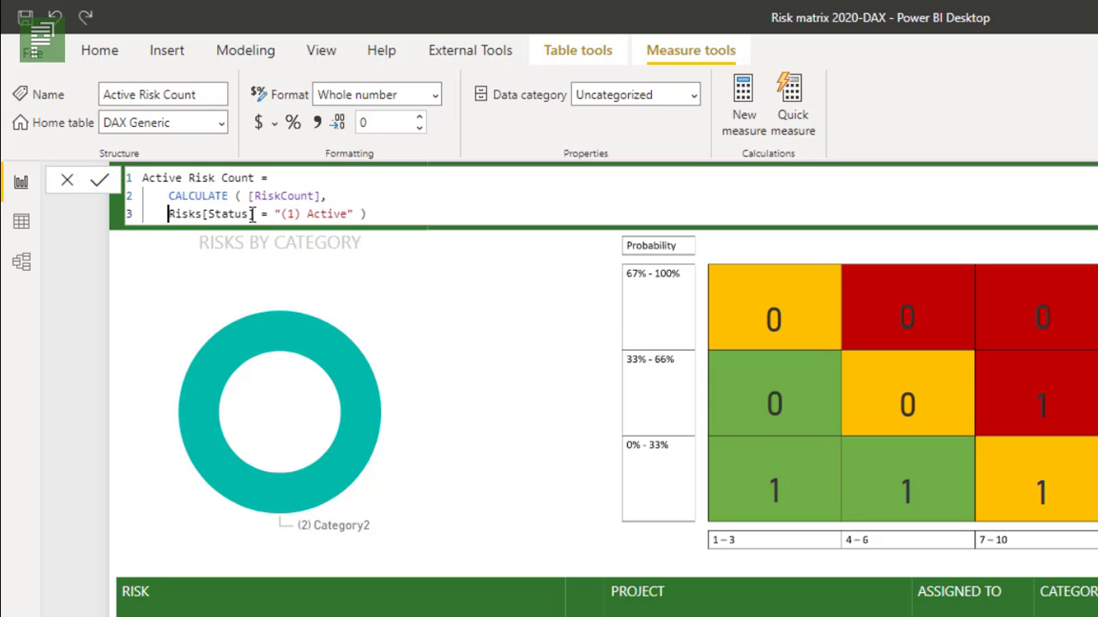
left_click(359, 215)
key("shift+Return")
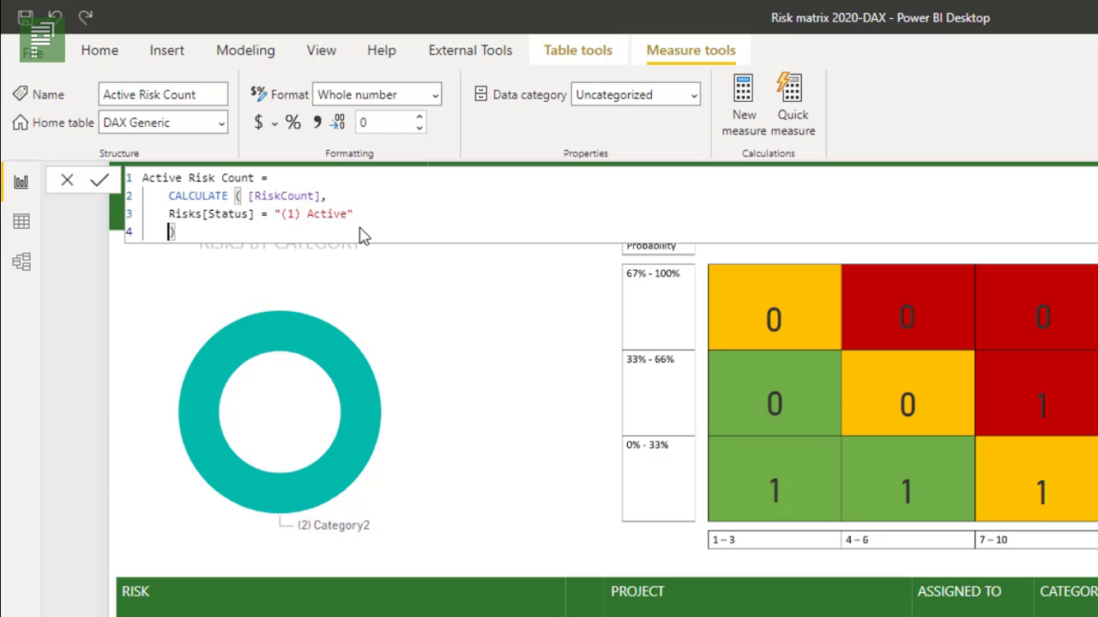
key("BackSpace")
key("Tab")
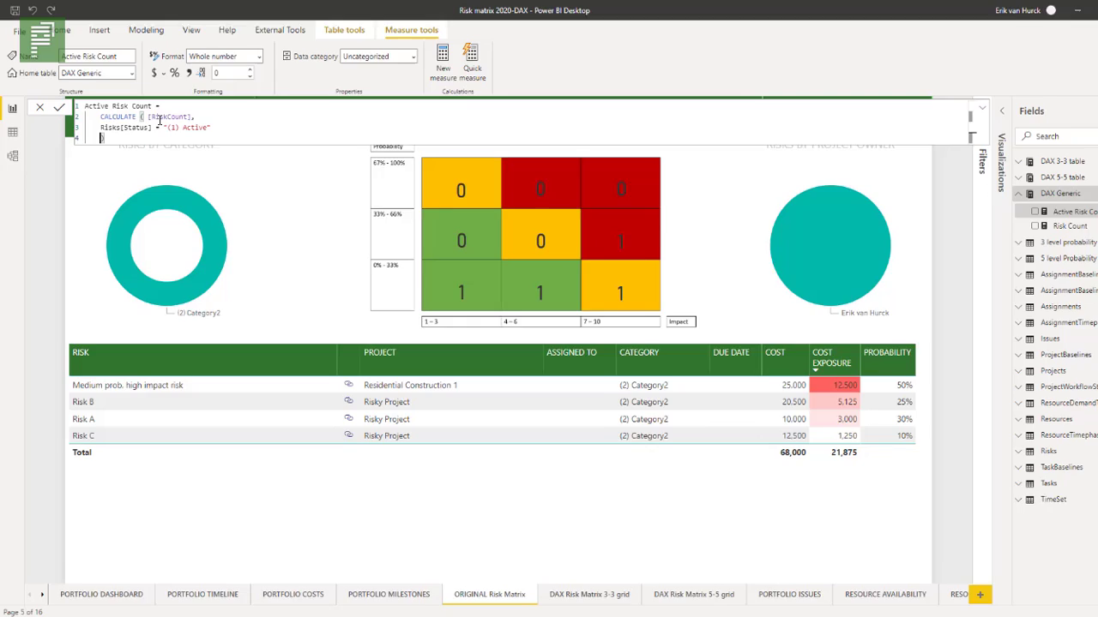
key("Return")
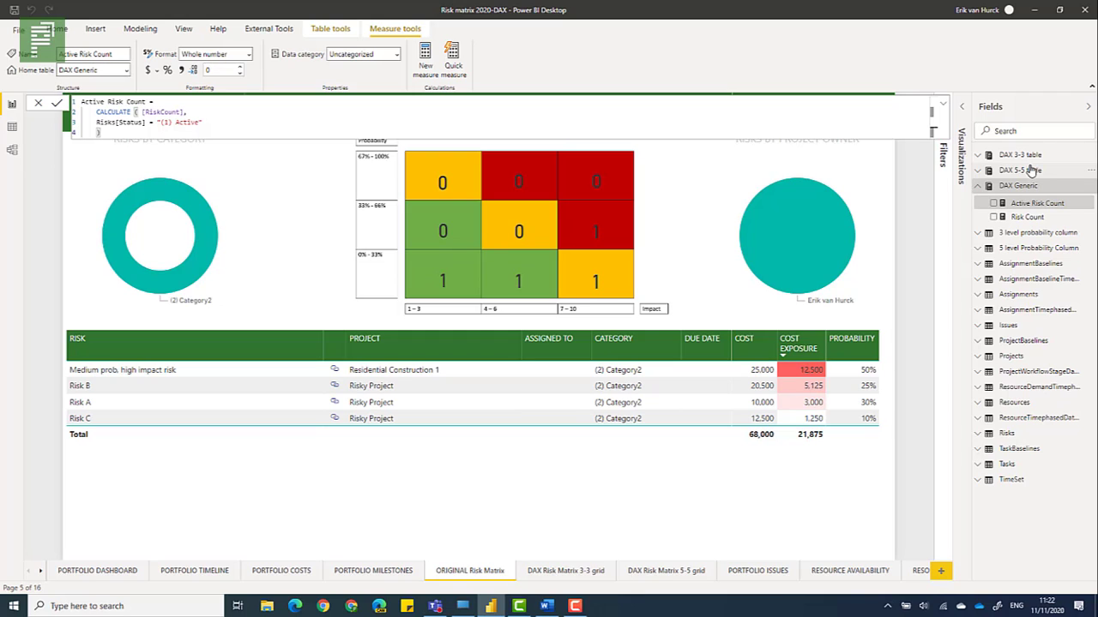
Step: On the DAX Risk Matrix 3-3 grid page, expand the Risks table's fields and widen the risk list's Impact column until its header fits one line
left_click(583, 571)
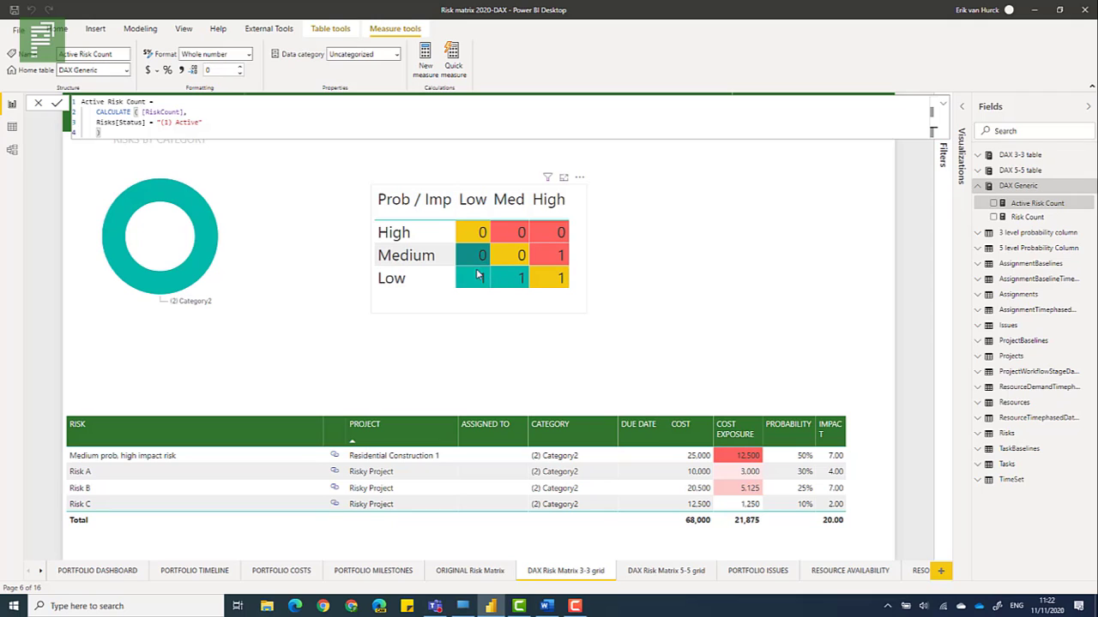
left_click(978, 434)
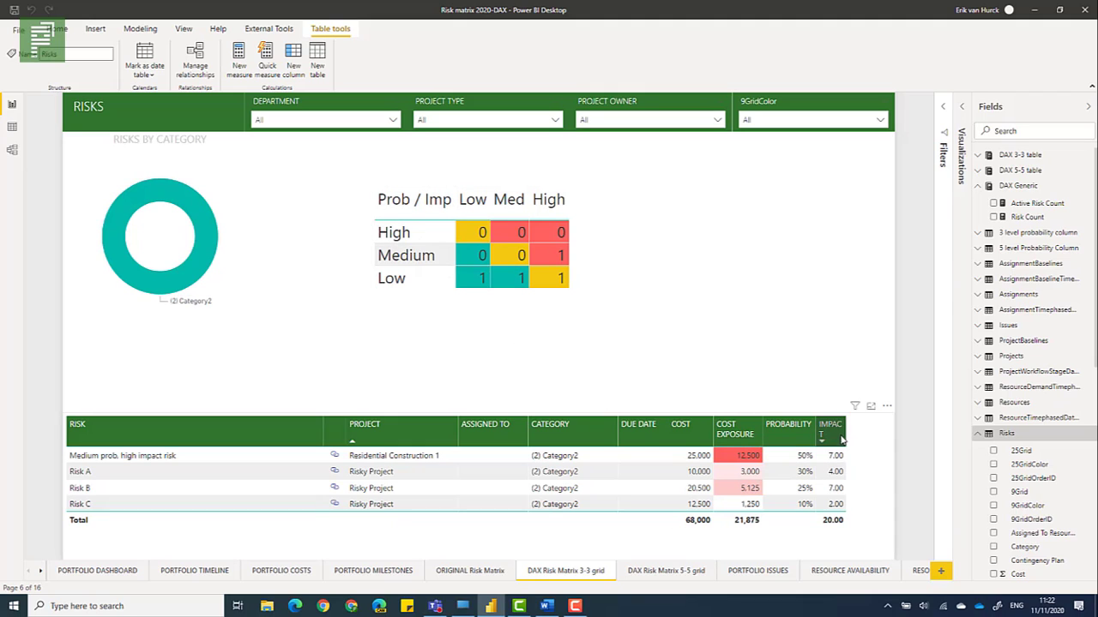
left_click_drag(858, 430, 872, 430)
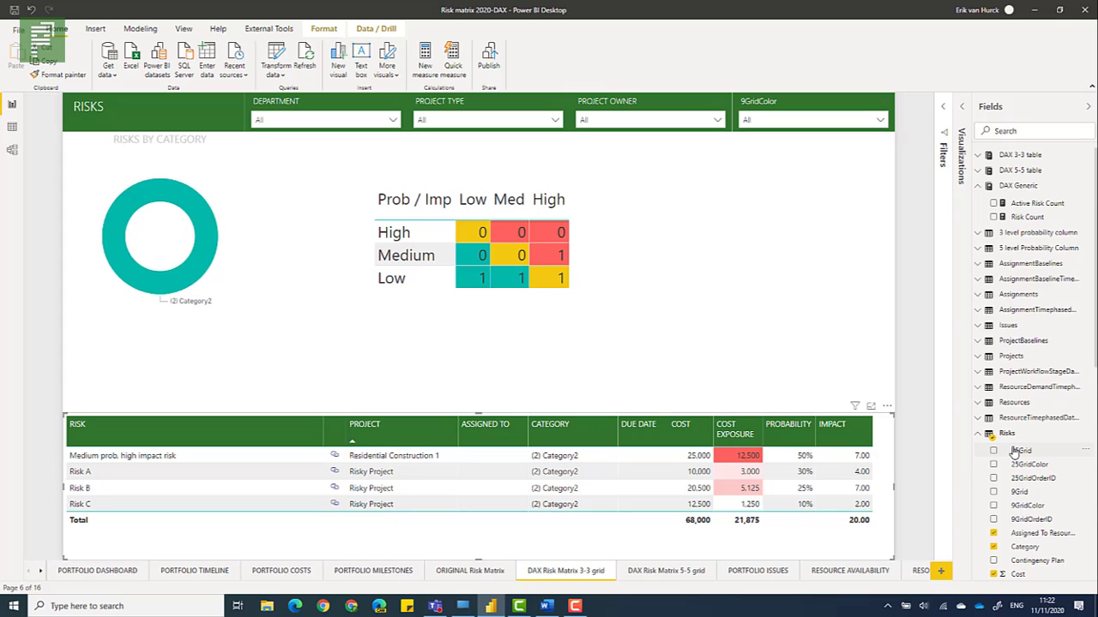
Step: Find the option for adding a calculated column to the Risks table, and open the Impact severity (3levels) column's formula
scroll(1013, 452, "down", 4)
right_click(1009, 282)
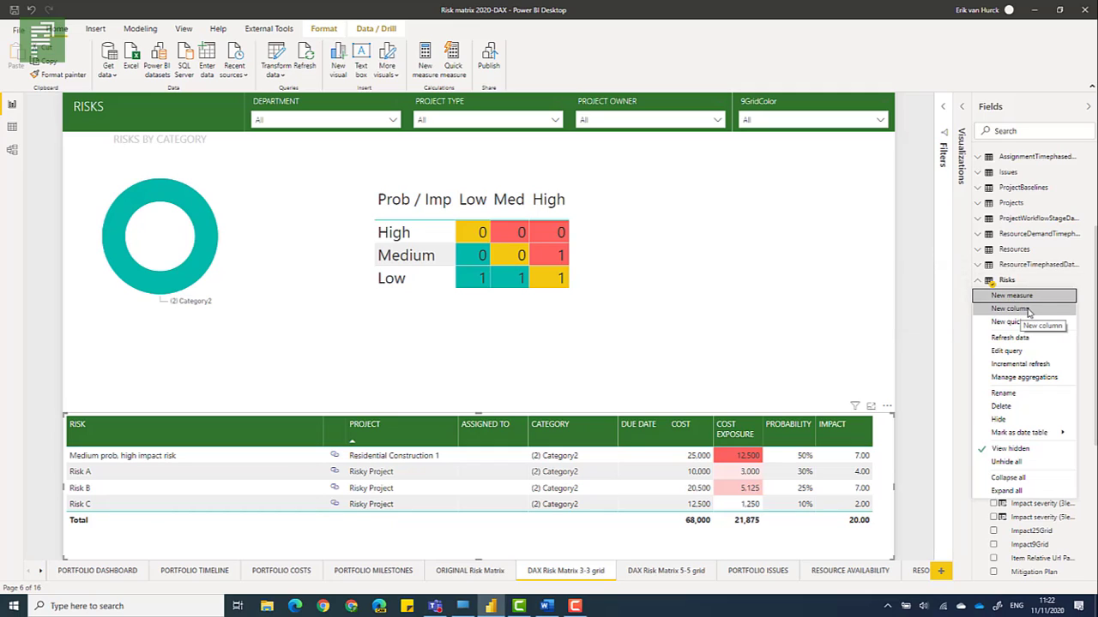
left_click(963, 314)
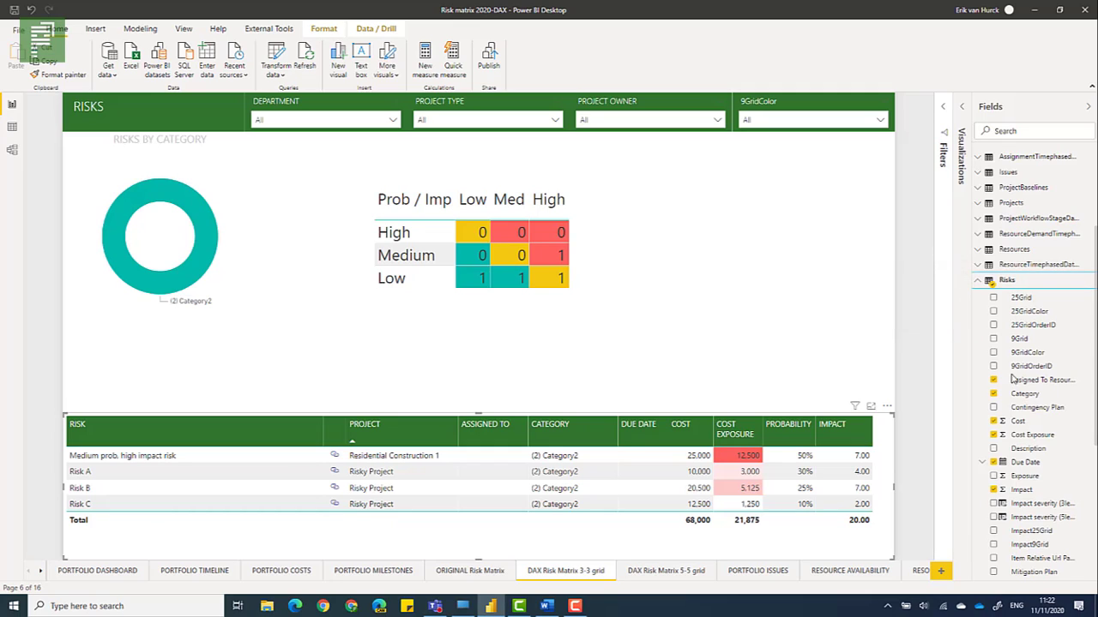
left_click(1033, 506)
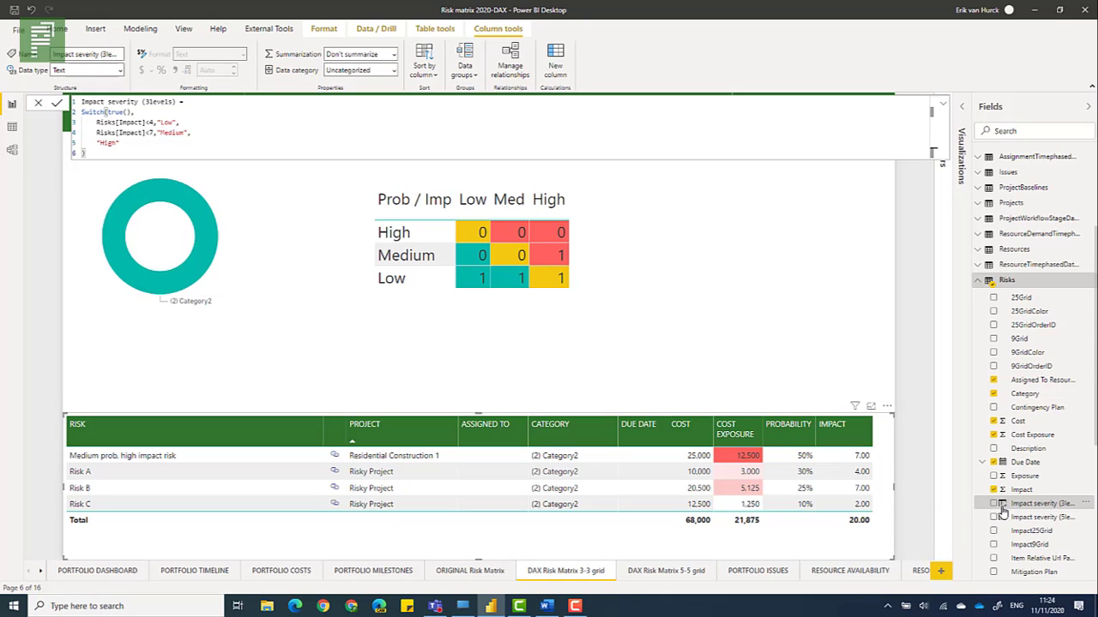
Step: Examine the formulas of the Risks table's Probability Severity (3Levels), Impact severity (5levels) and Probability Severity (5Levels) columns
scroll(1020, 509, "down", 3)
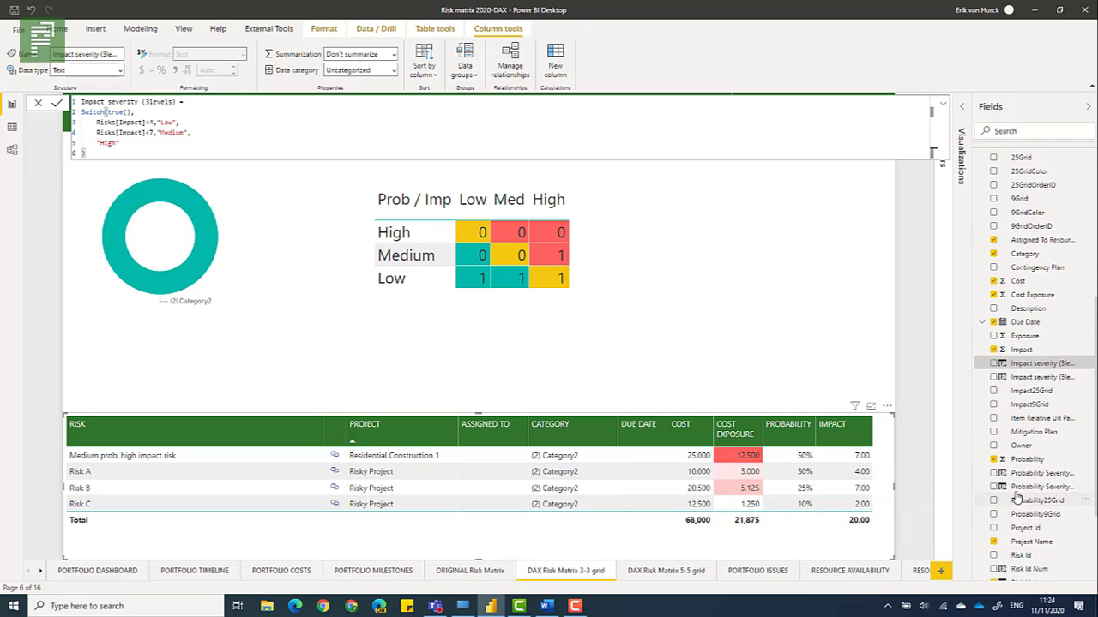
left_click(1021, 475)
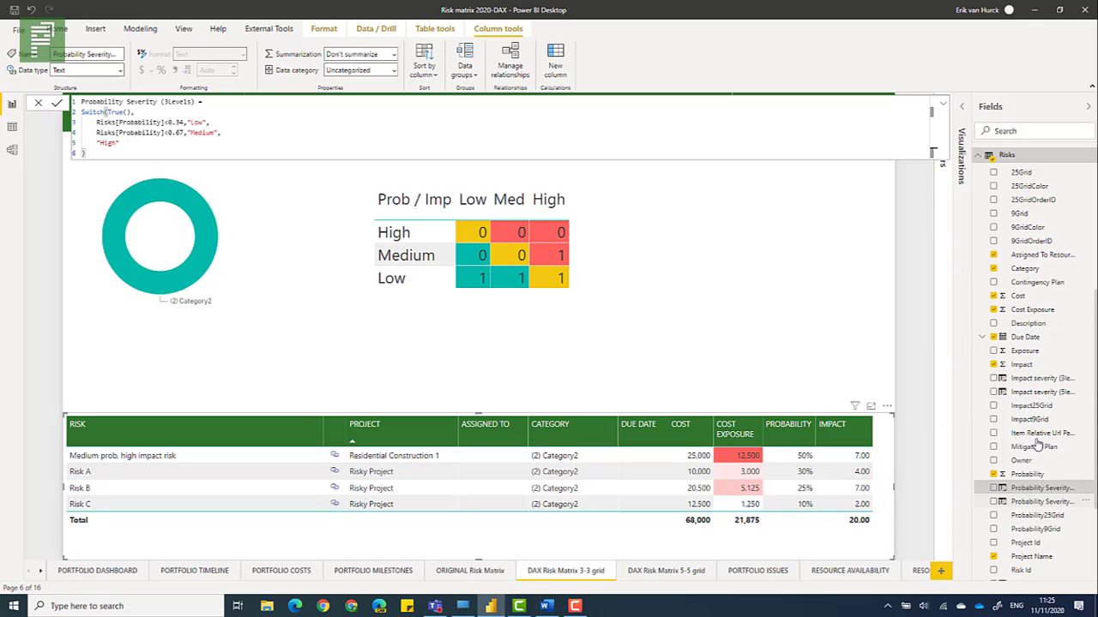
scroll(1035, 403, "down", 1)
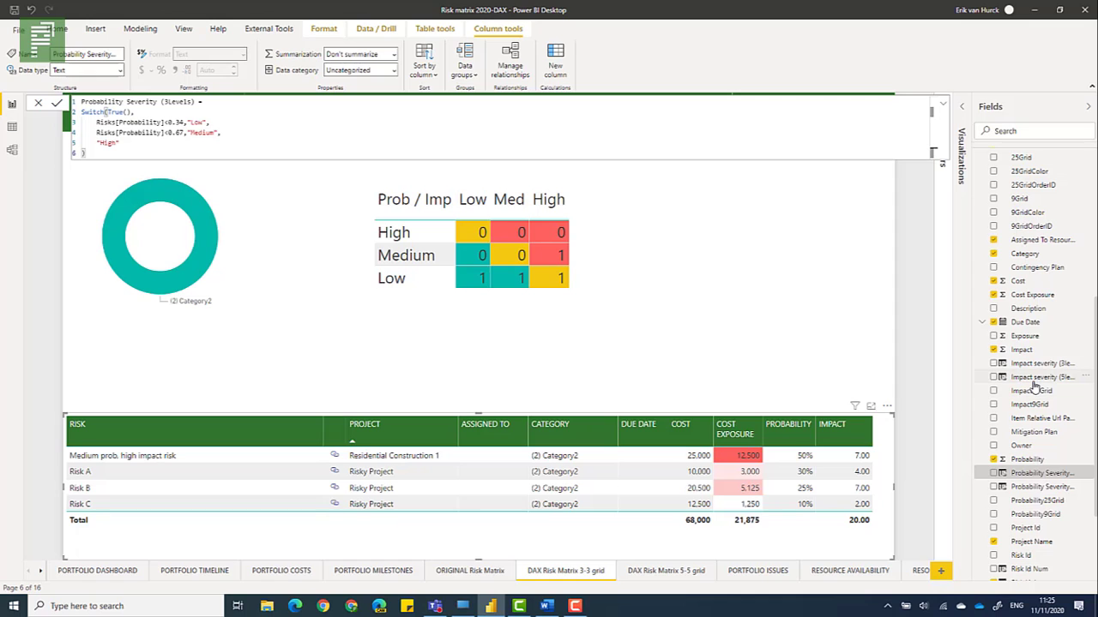
left_click(1038, 377)
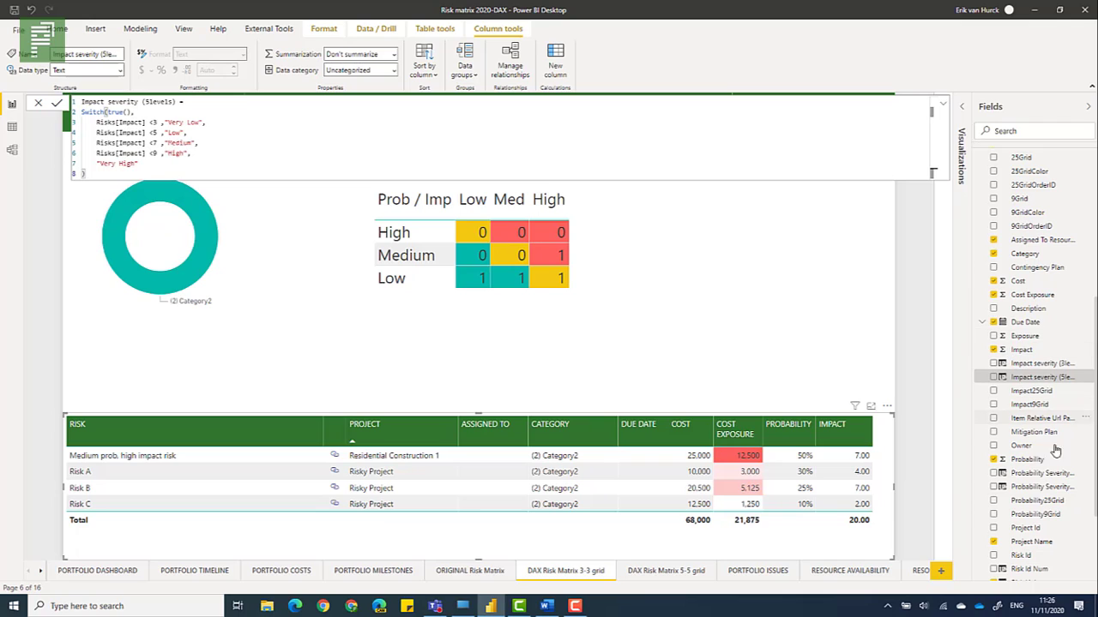
left_click(1048, 488)
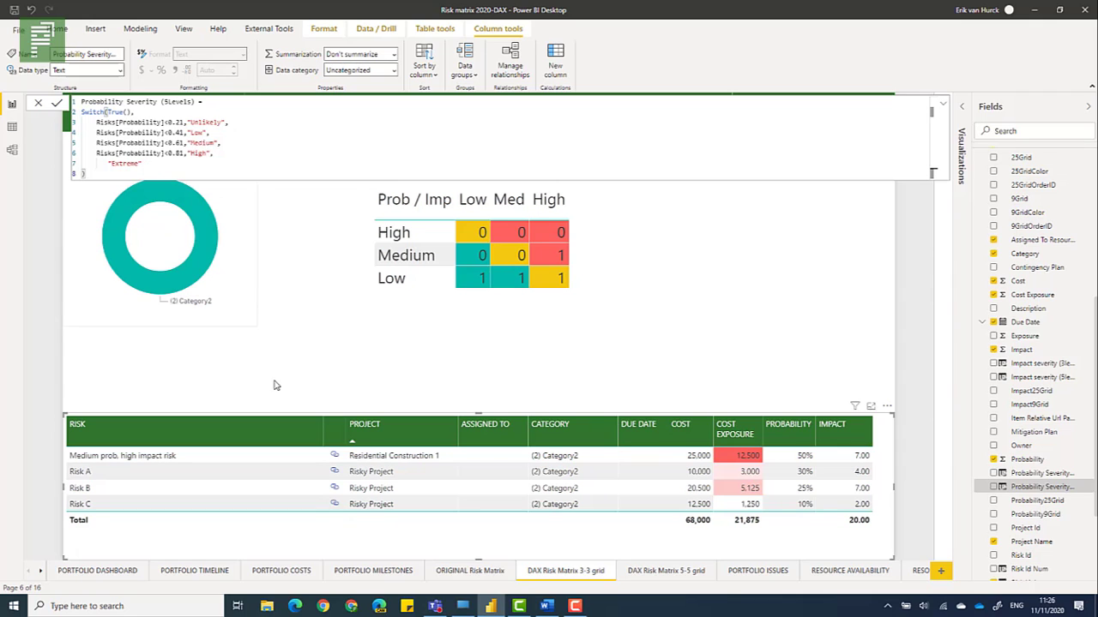
left_click(390, 260)
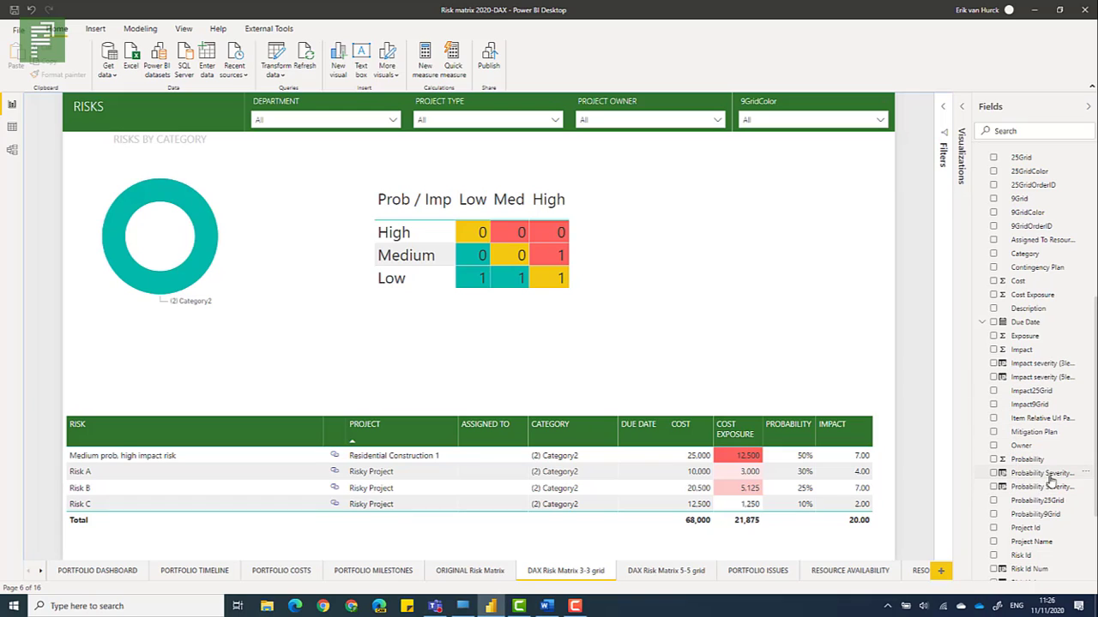
Step: Insert an empty matrix visual beside the existing Prob / Imp matrix and enlarge it to fill the free space there
scroll(1014, 359, "up", 3)
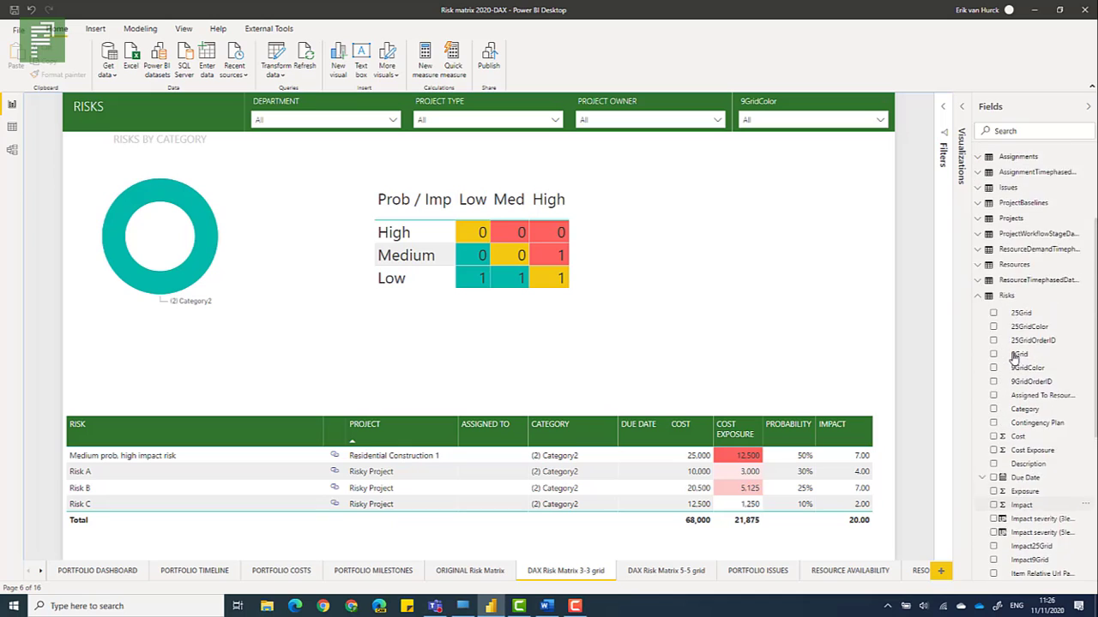
scroll(1015, 358, "up", 2)
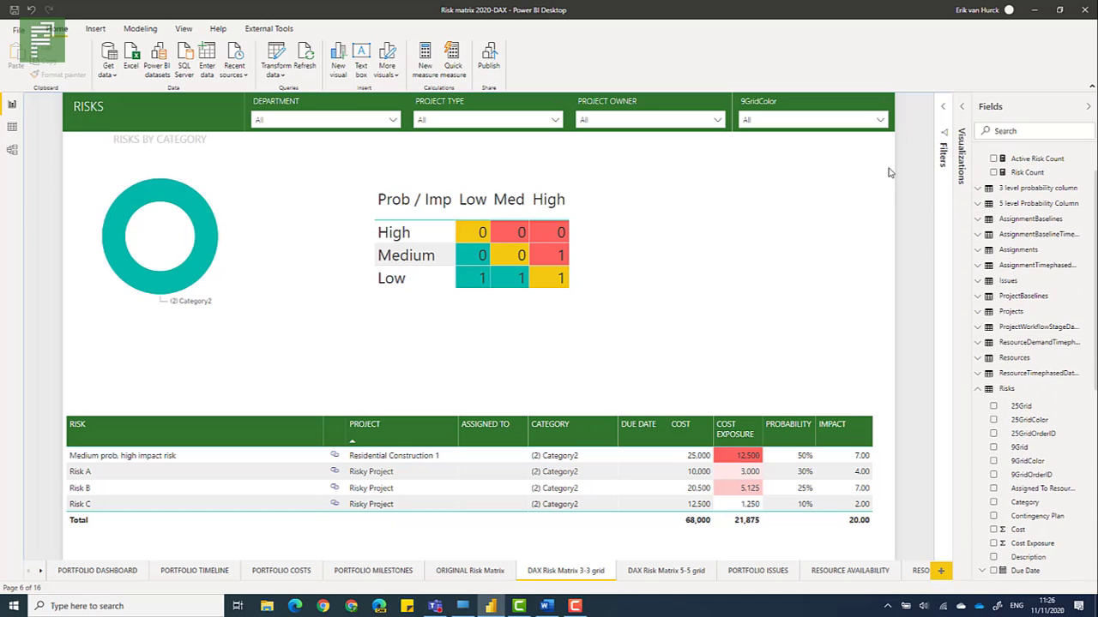
left_click(960, 116)
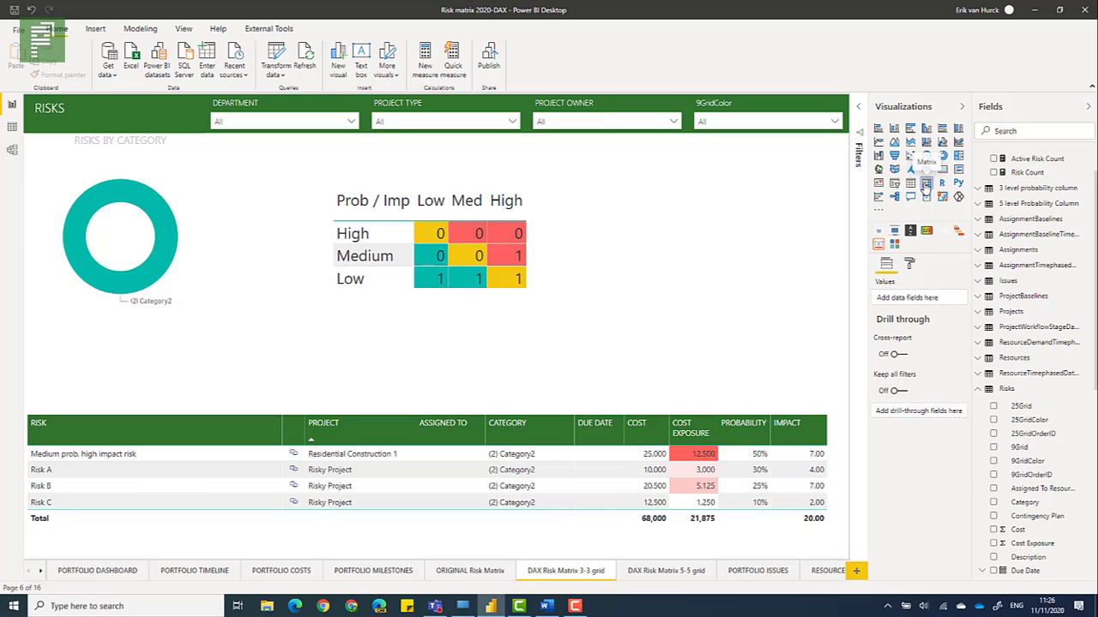
left_click(926, 186)
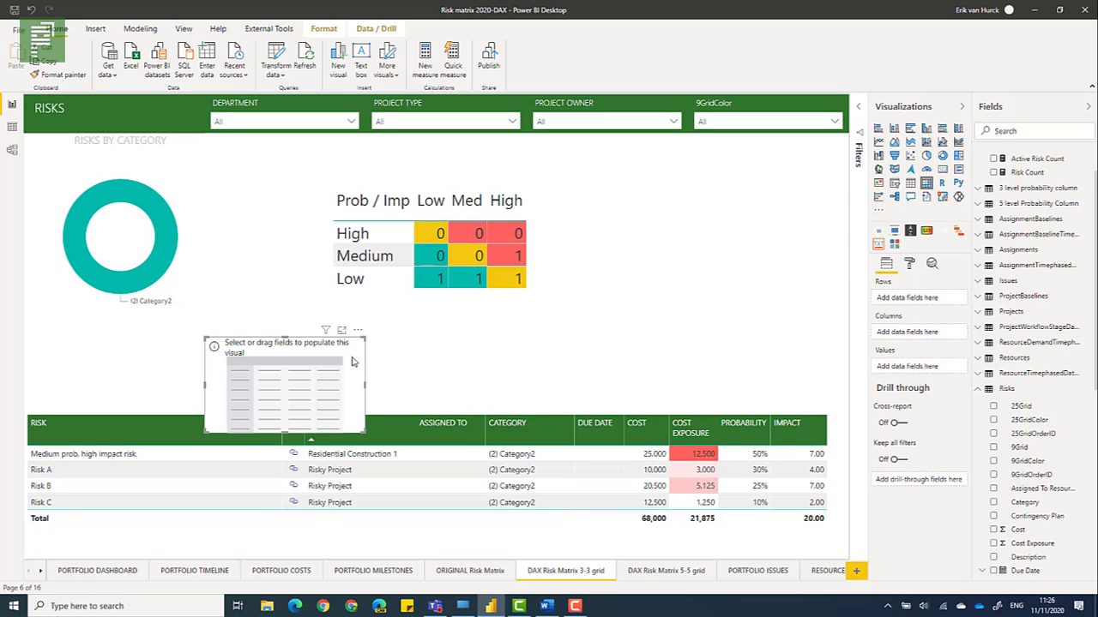
left_click_drag(352, 361, 718, 220)
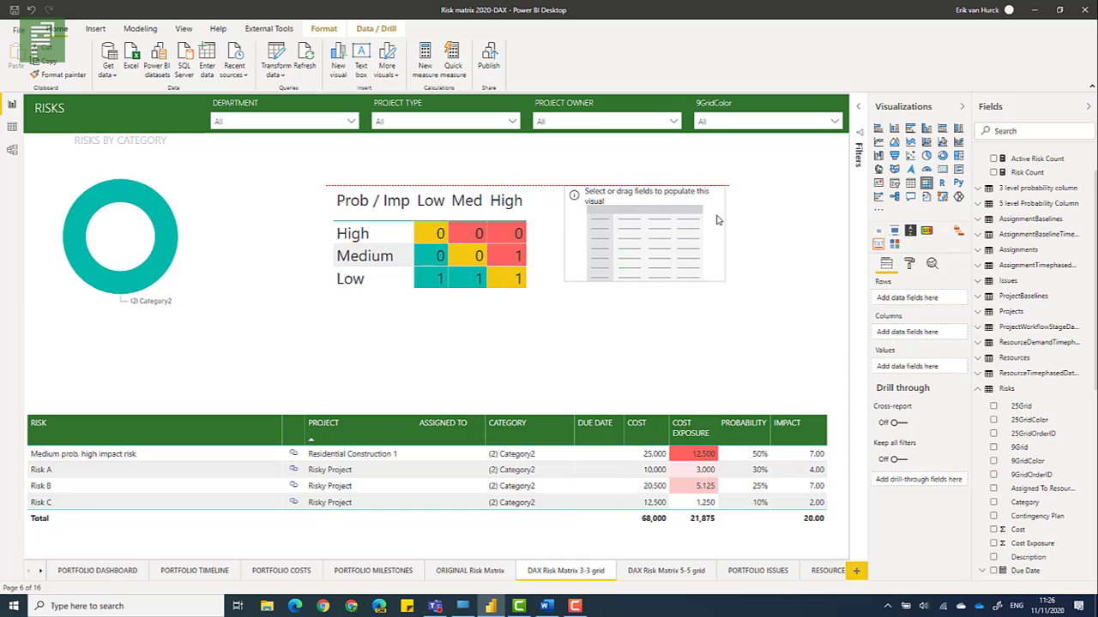
left_click_drag(725, 281, 830, 332)
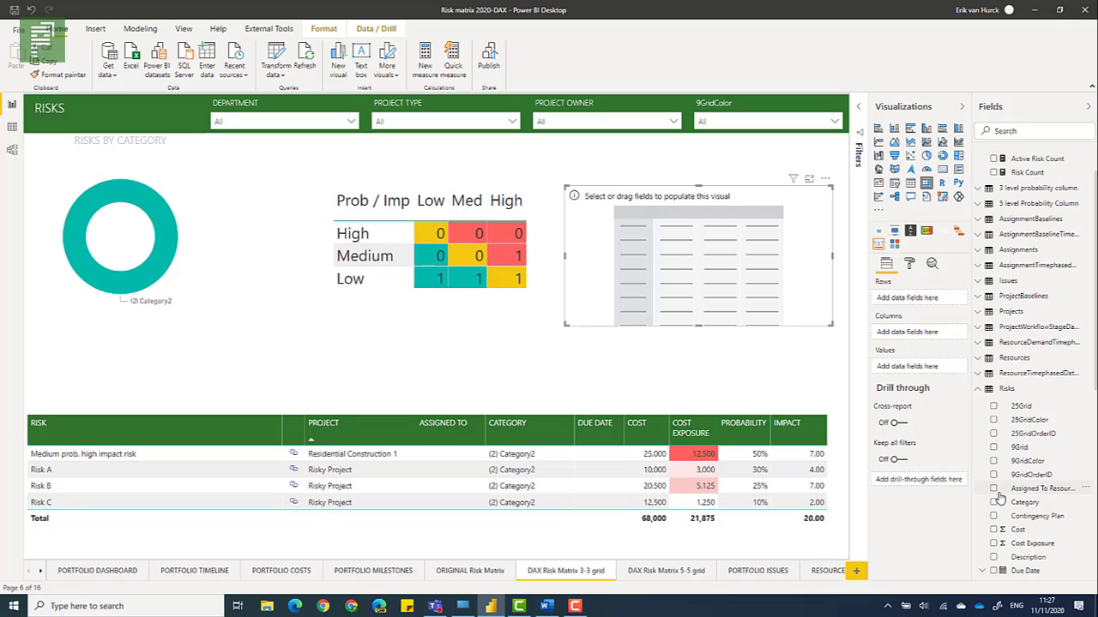
Step: Put Probability Severity (3Levels) on the new matrix's rows and Impact severity (3levels) on its columns, and delete that trial matrix
scroll(999, 498, "down", 5)
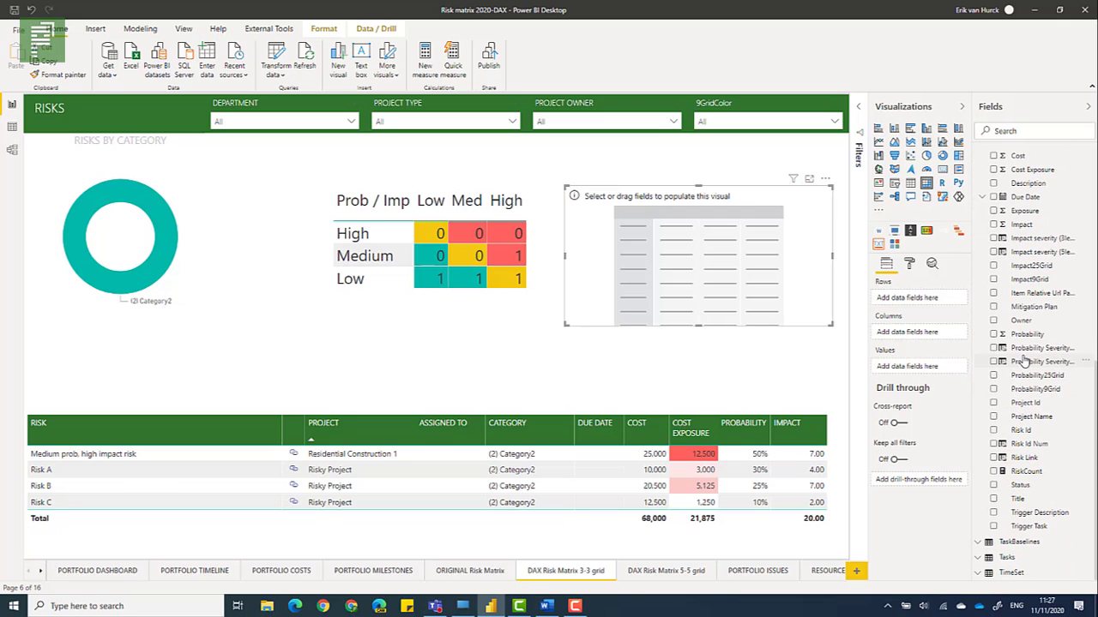
left_click_drag(1024, 355, 743, 299)
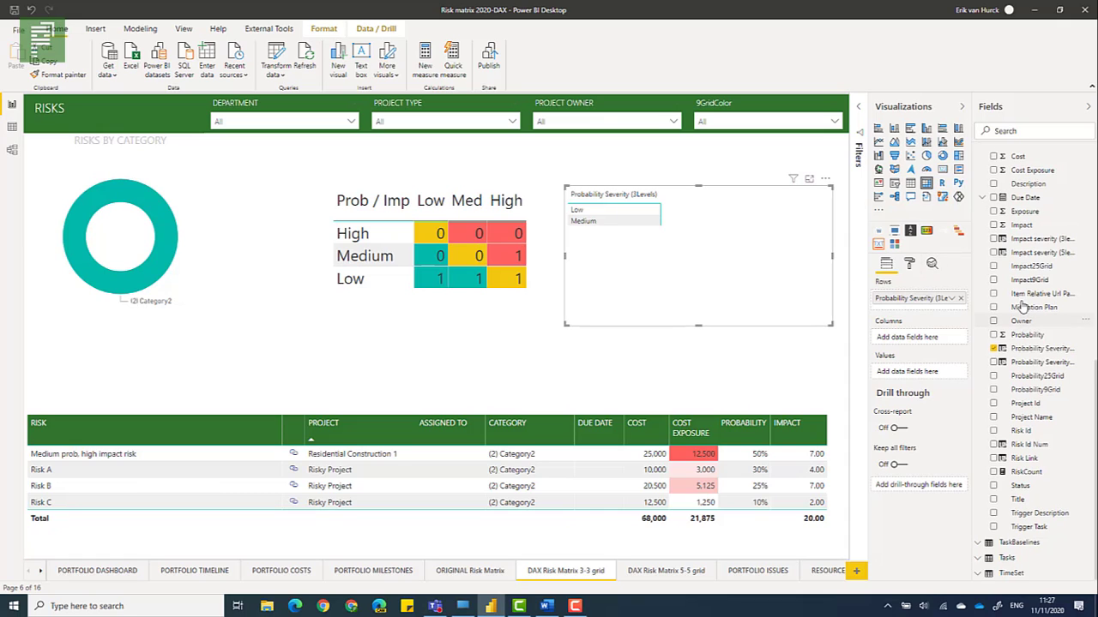
left_click_drag(1033, 252, 926, 337)
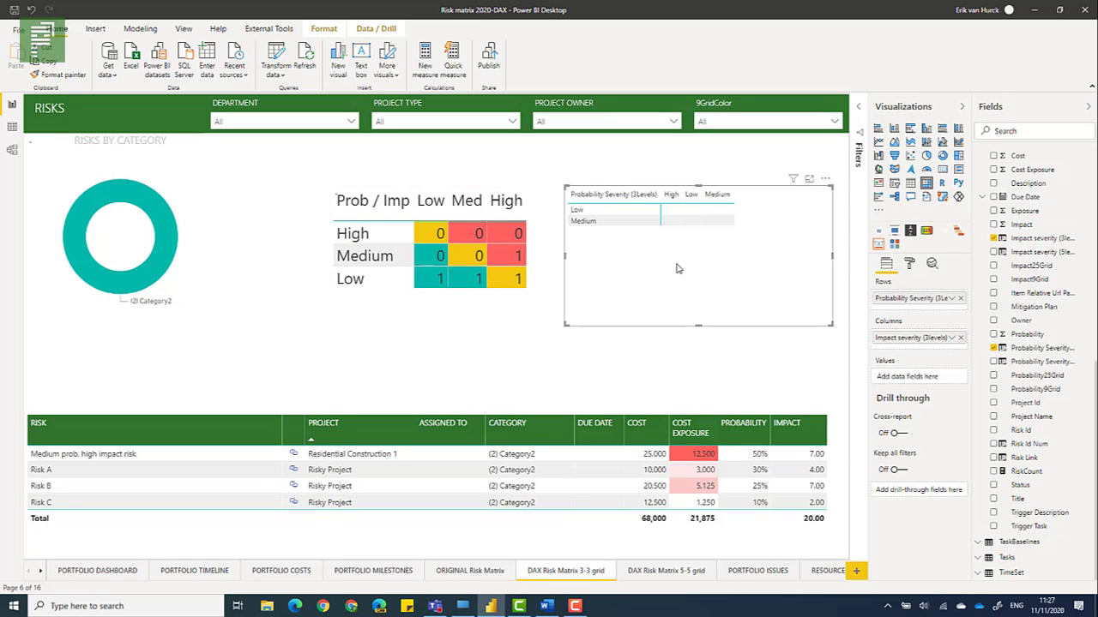
key("Delete")
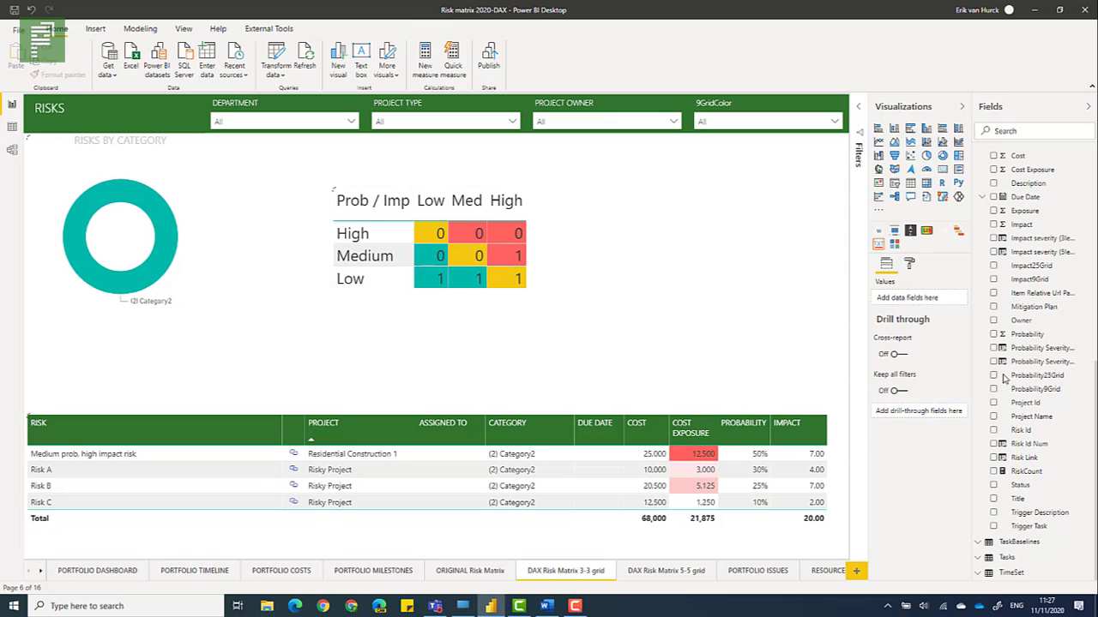
Step: Collapse the Risks table's fields and open the 3 level probability column table's query in Power Query Editor
scroll(1048, 311, "up", 5)
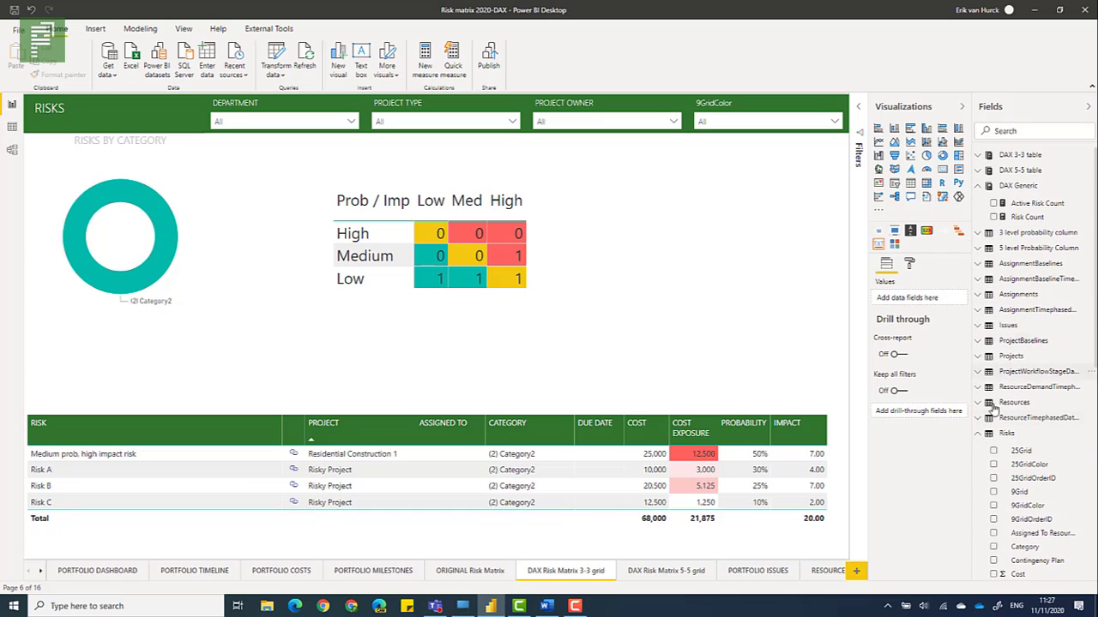
left_click(987, 436)
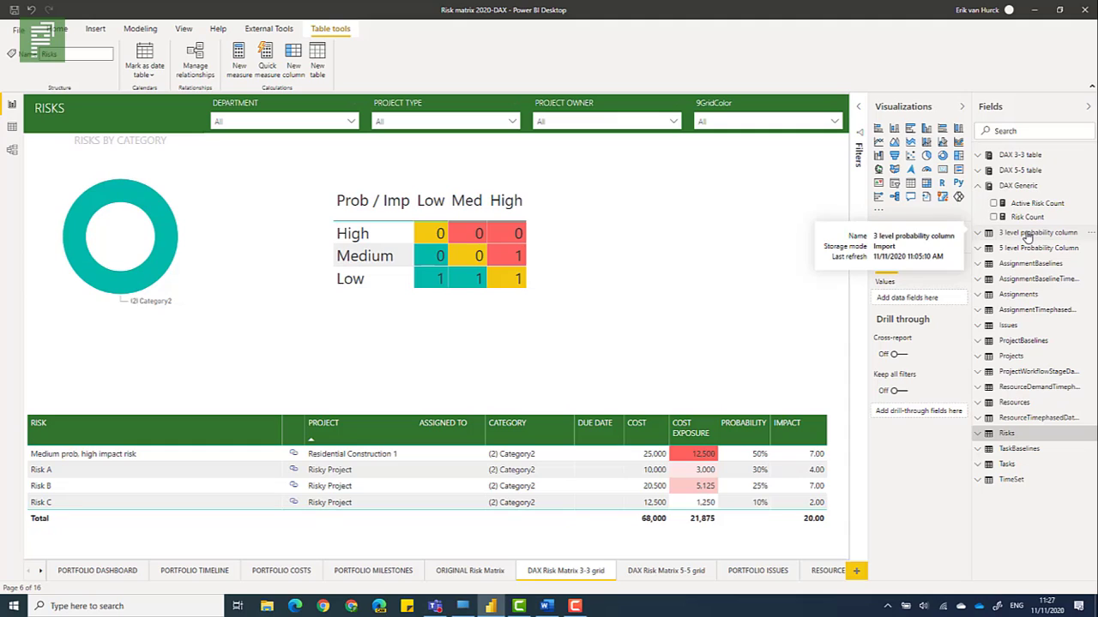
right_click(1069, 237)
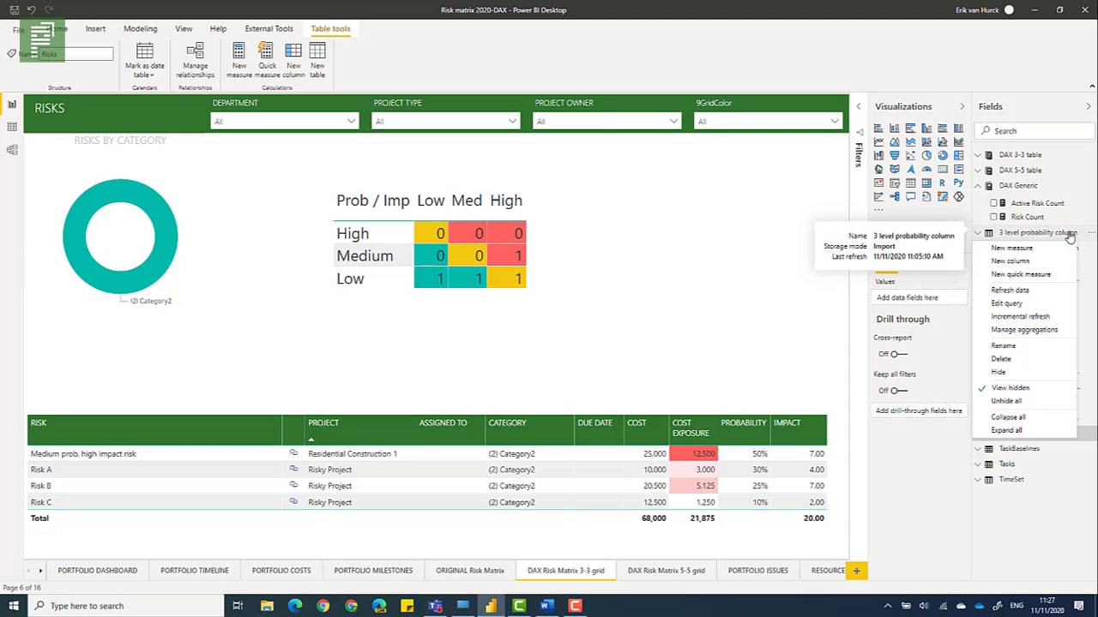
left_click(1040, 305)
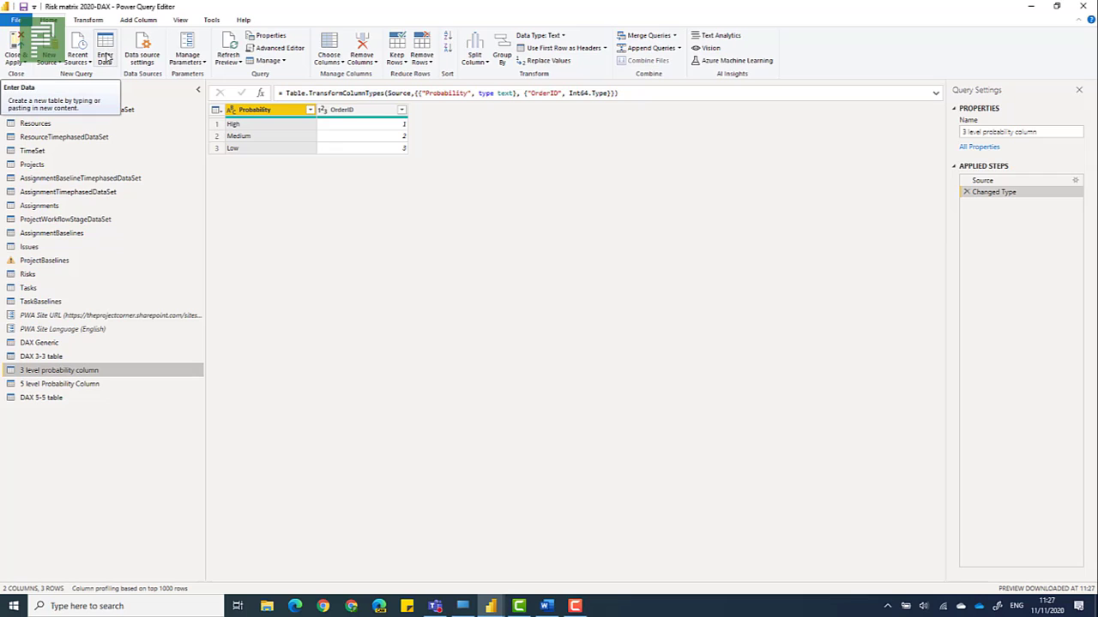
Step: Examine the manually entered table behind the query's Source step, close it, and select the 5 level Probability Column query
left_click(982, 182)
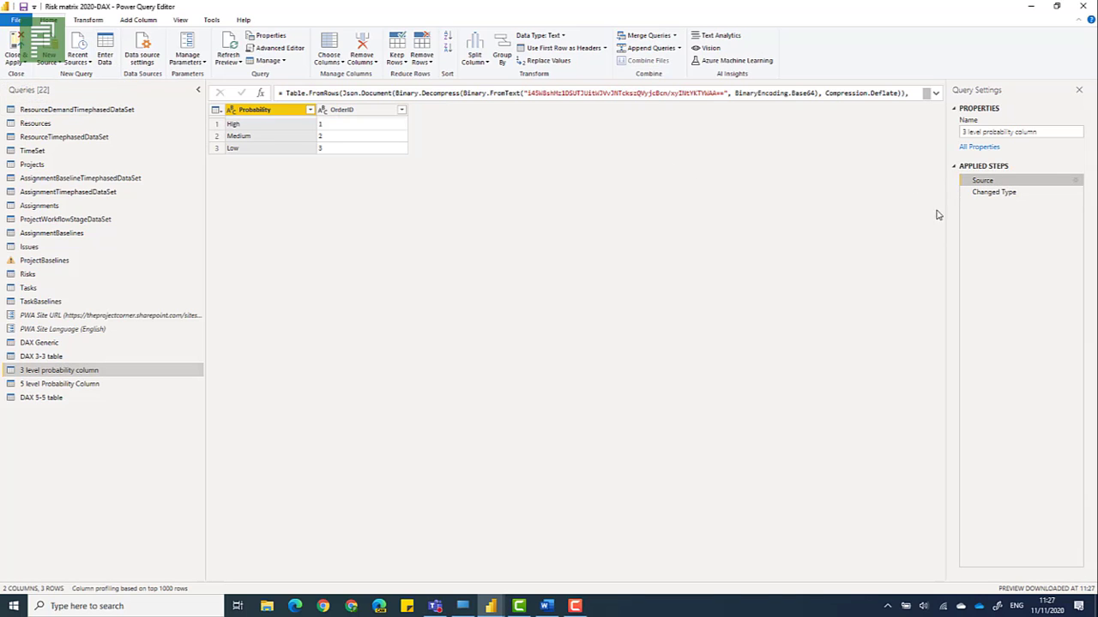
left_click(1075, 180)
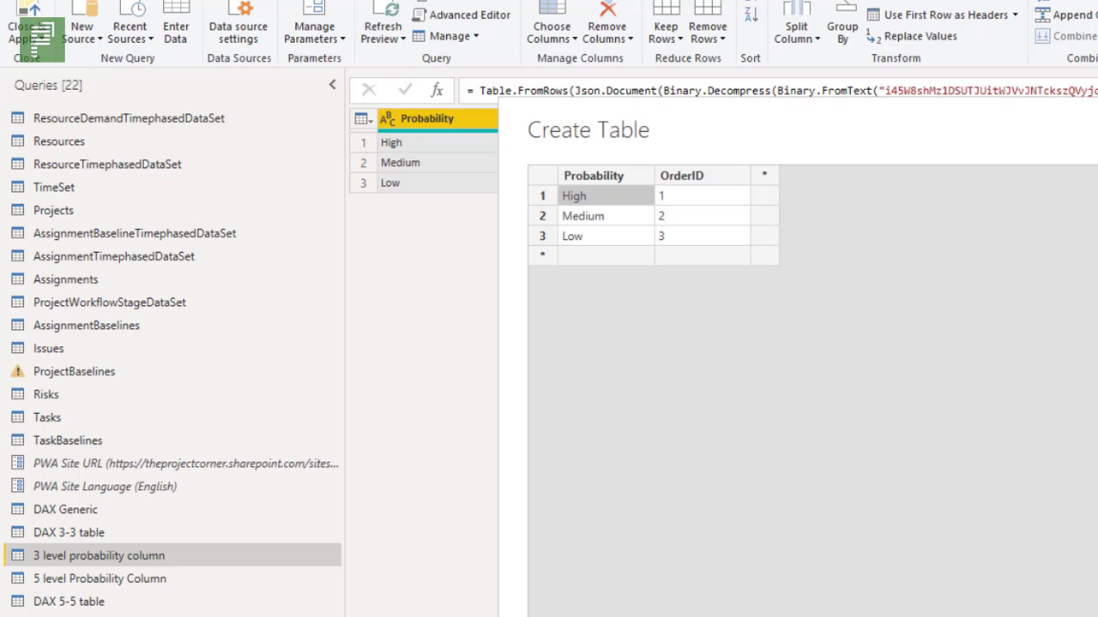
key("Escape")
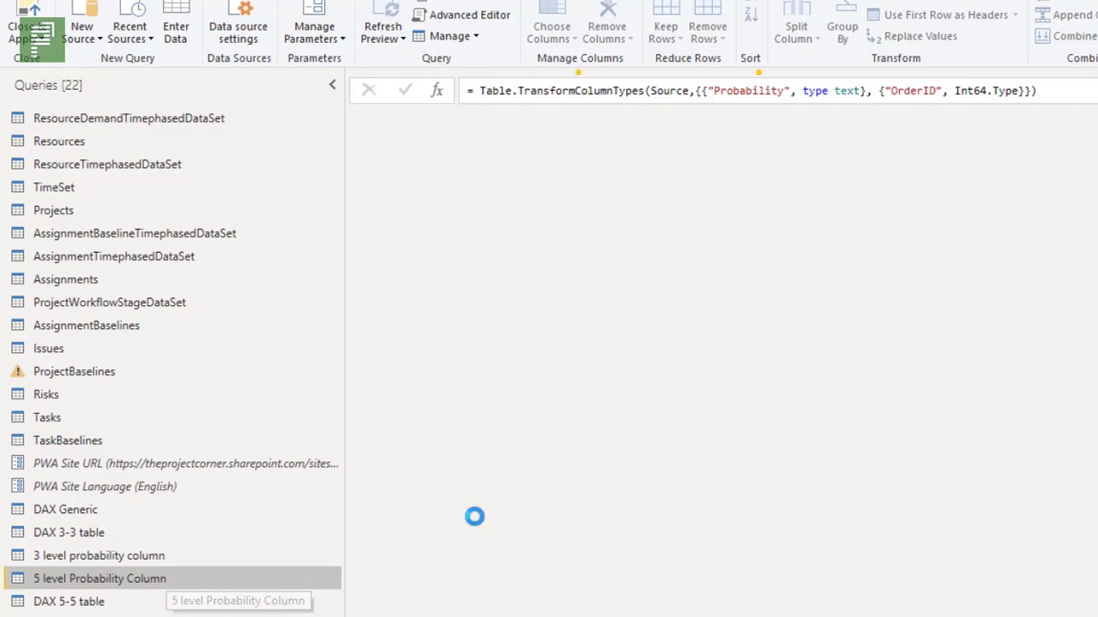
Step: Start a new manually entered table with two columns named Probability and OrderID
left_click(177, 34)
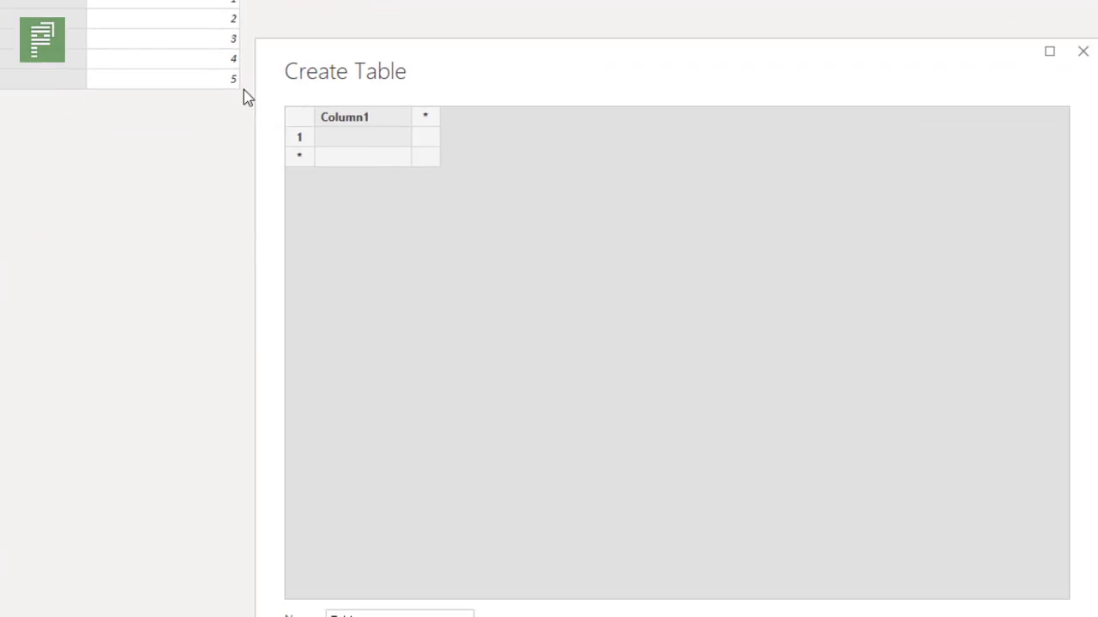
double_click(292, 96)
type("P")
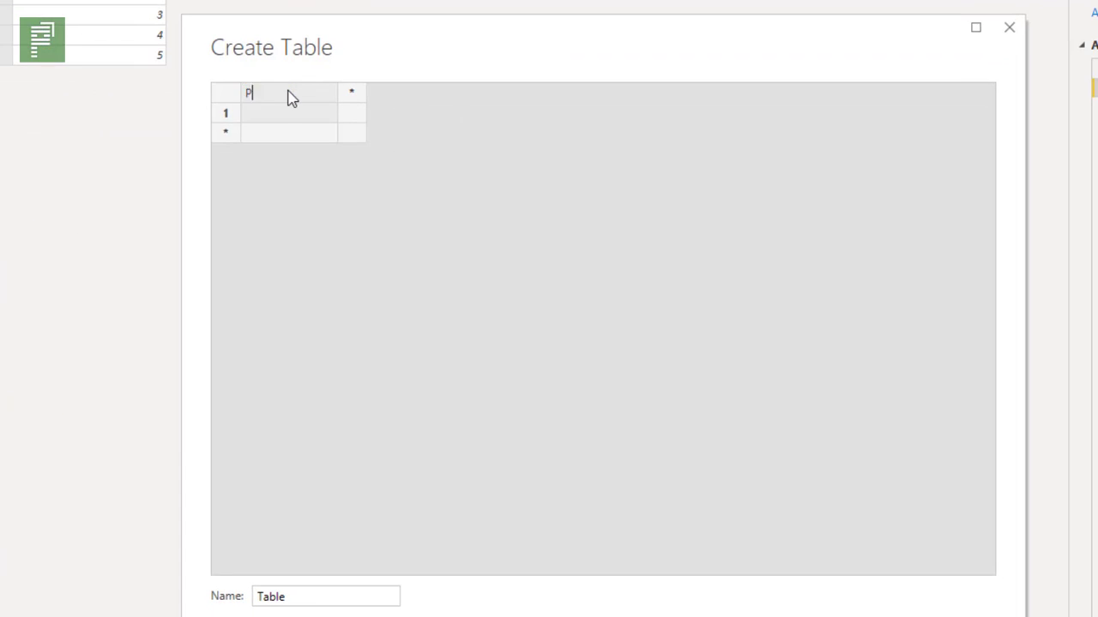
type("robability")
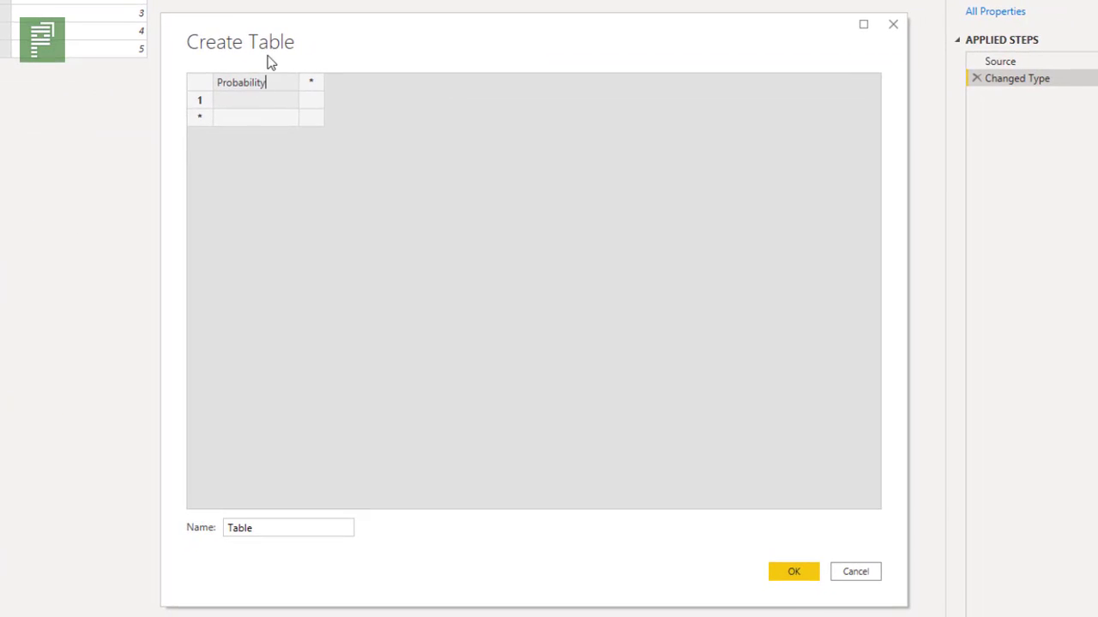
left_click(310, 84)
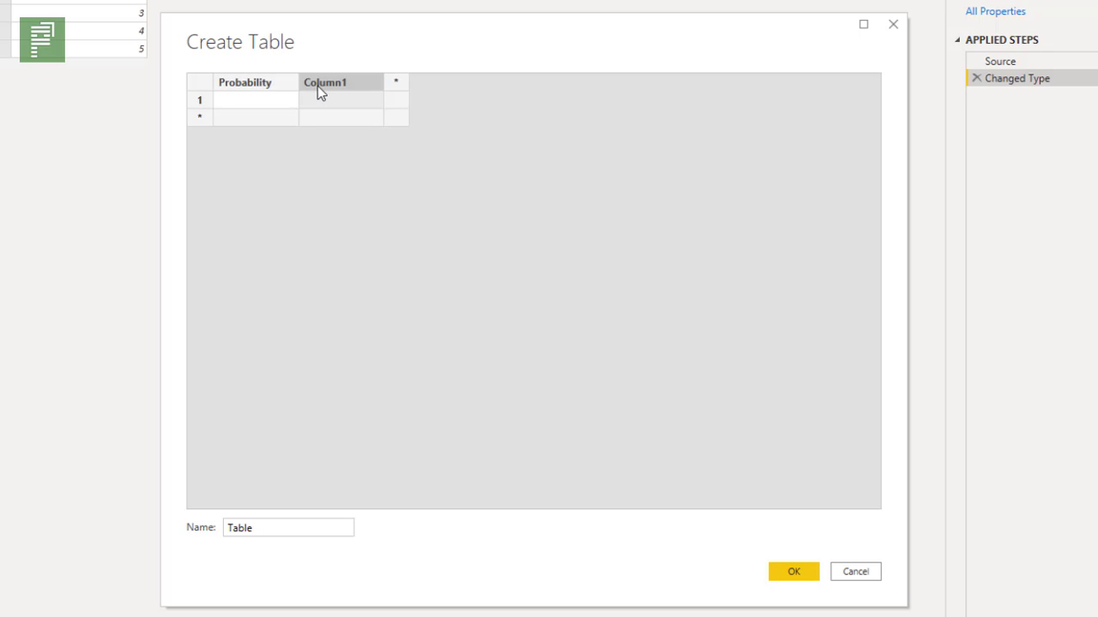
double_click(317, 86)
type("OrderID")
Step: Name the new table Example
left_click_drag(308, 524, 162, 524)
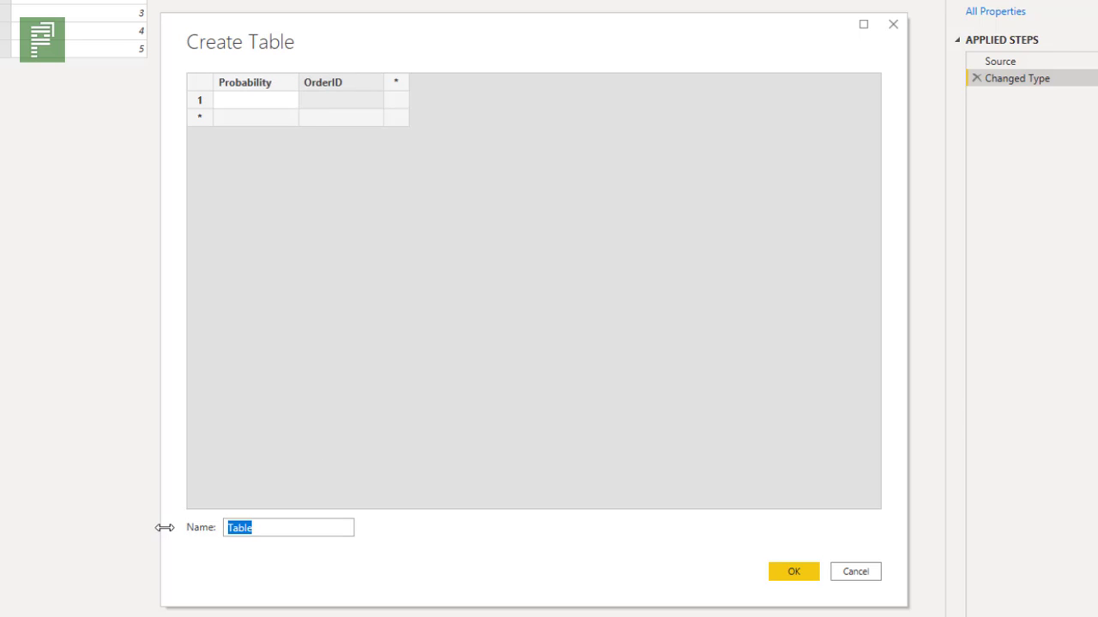
type("Exampo")
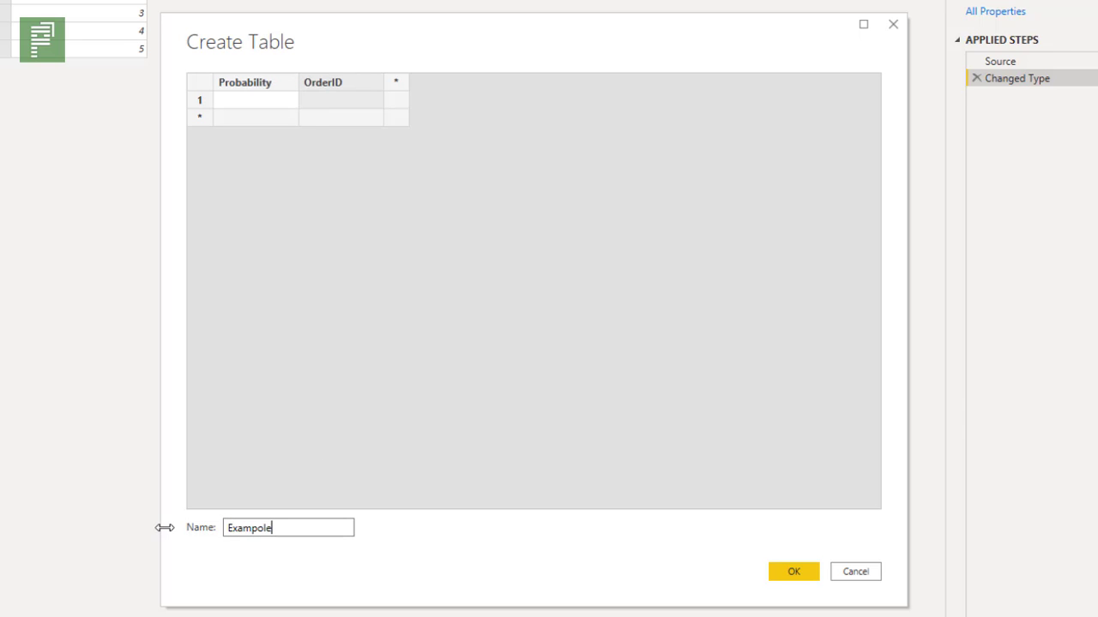
key("Left")
Step: Fill the Probability column with three rows: Value 1, Value 2 and Value 3
left_click(247, 100)
type("V")
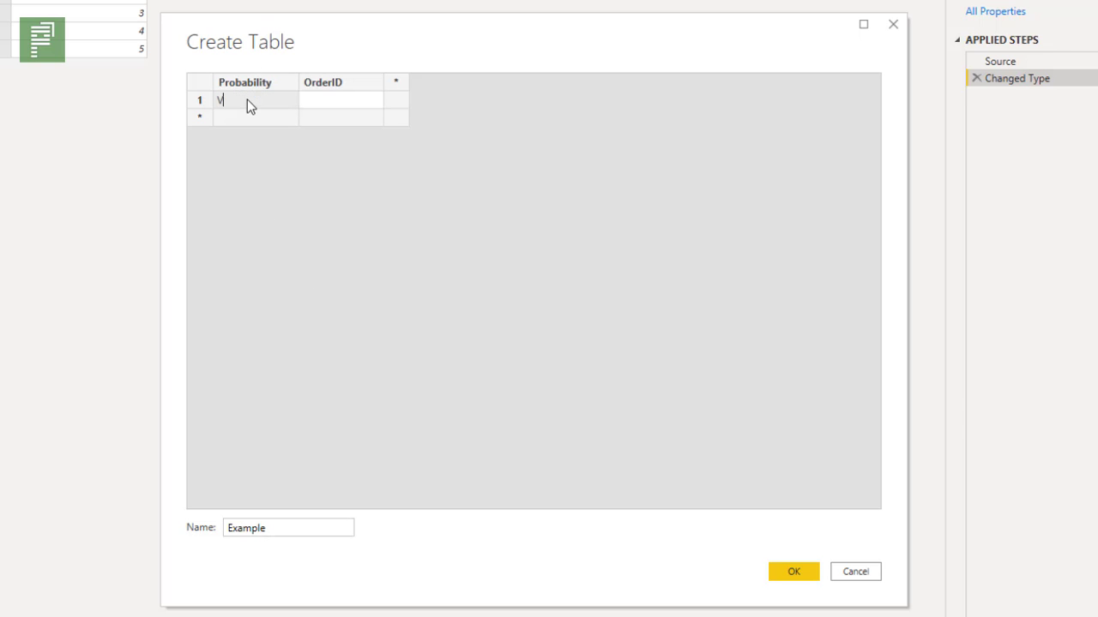
key("Return")
type("V")
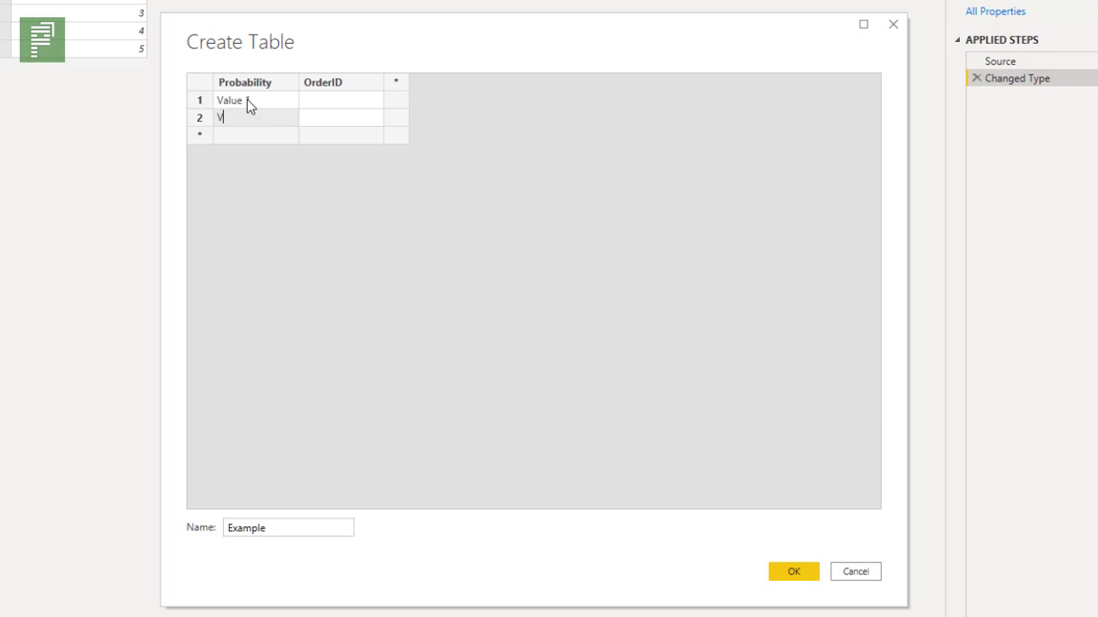
type("alue 2")
key("Return")
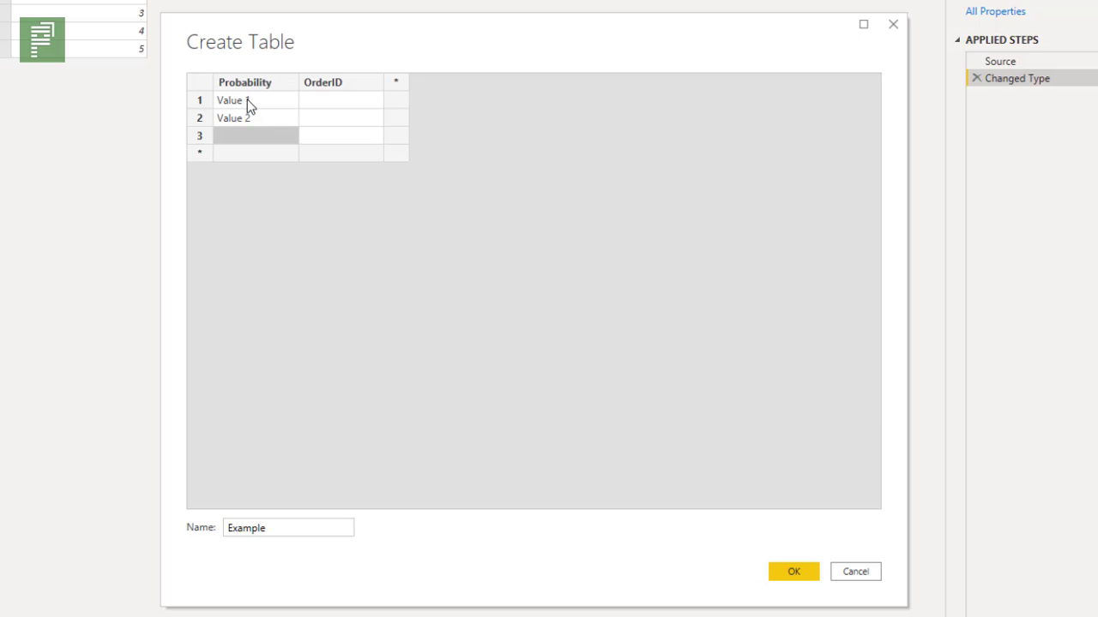
type("Value 3")
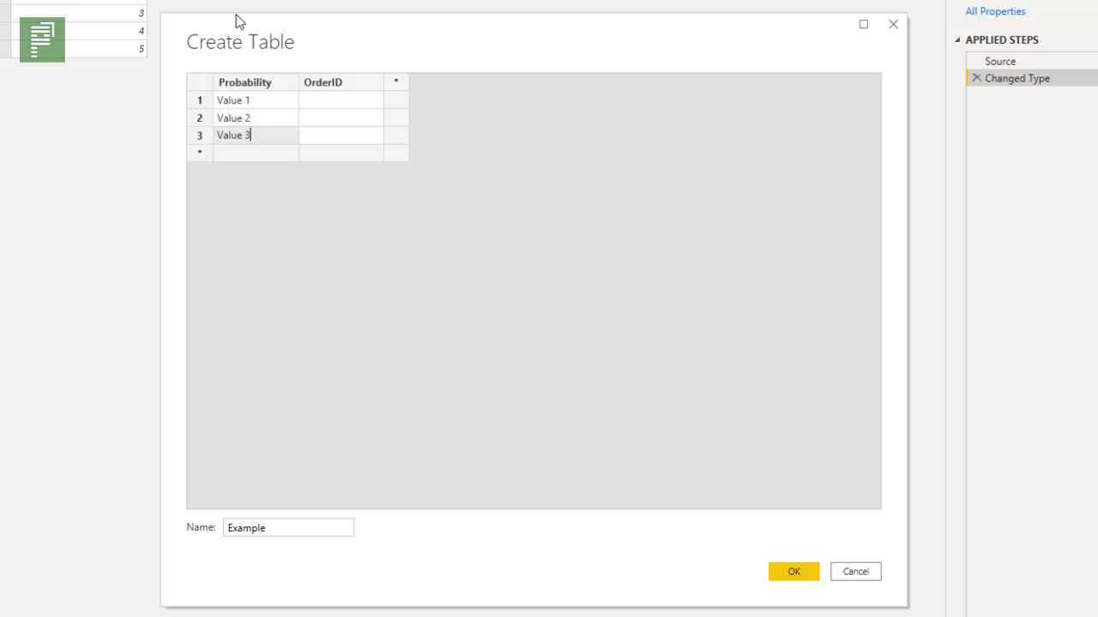
Step: Fill the OrderID column with 1, 2 and 3 for the three rows
left_click(343, 109)
type("1")
key("Return")
type("2")
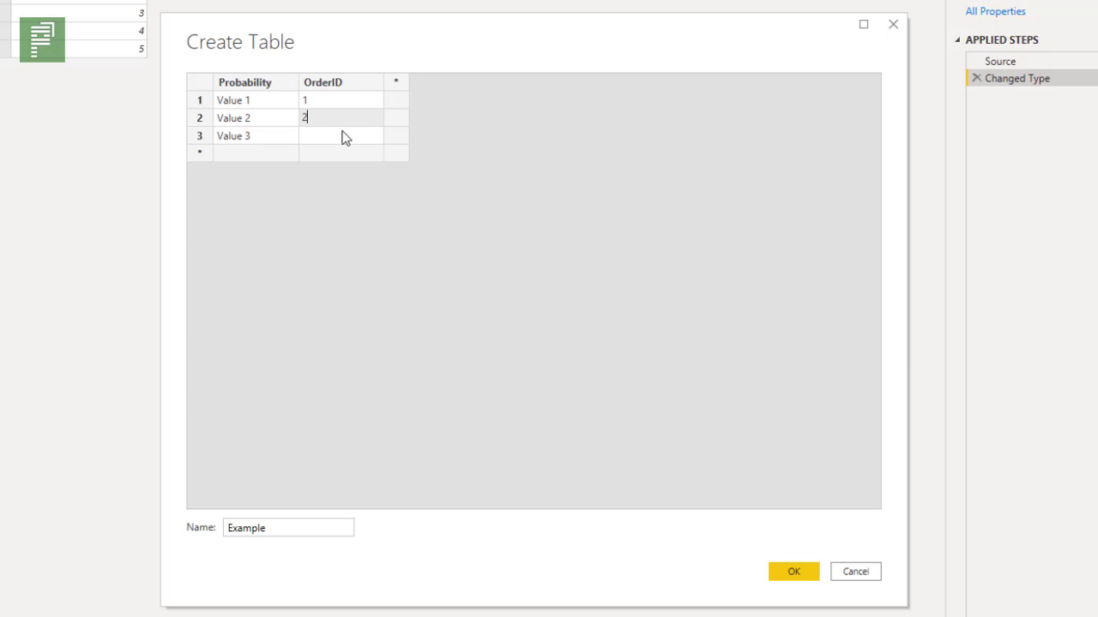
key("Return")
type("3")
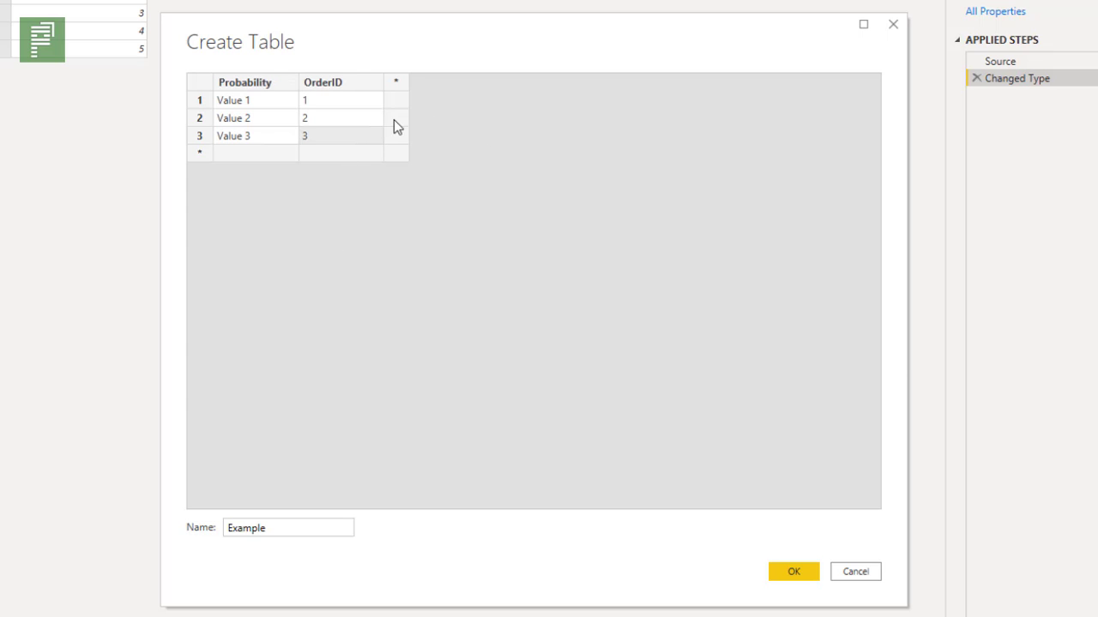
Step: Create the Example table with the entered rows and apply the query changes to the report
left_click(789, 576)
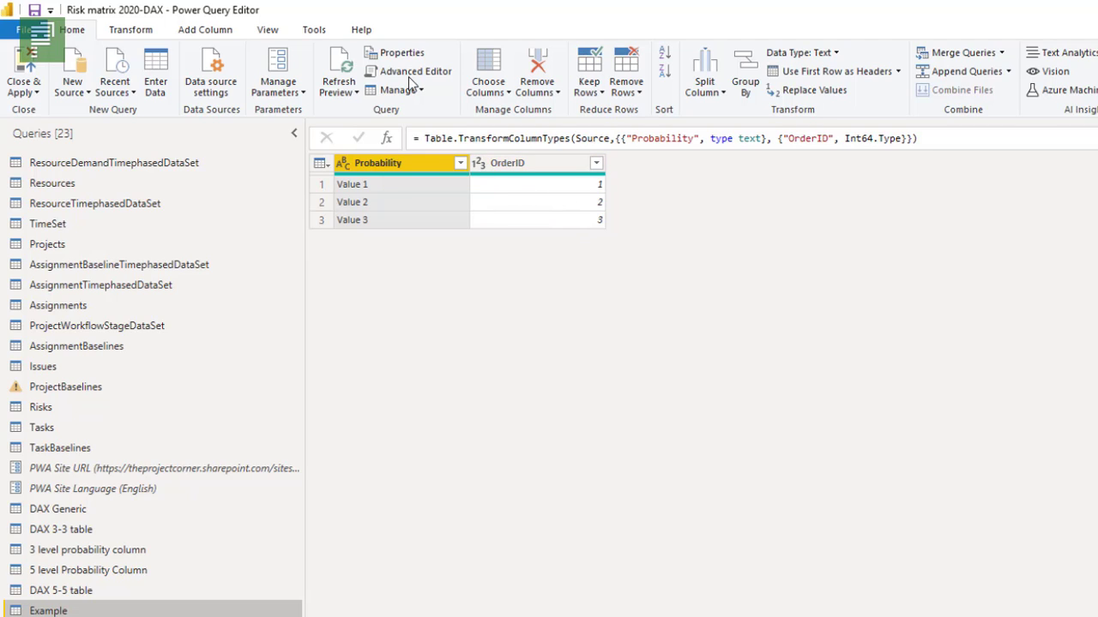
left_click(28, 59)
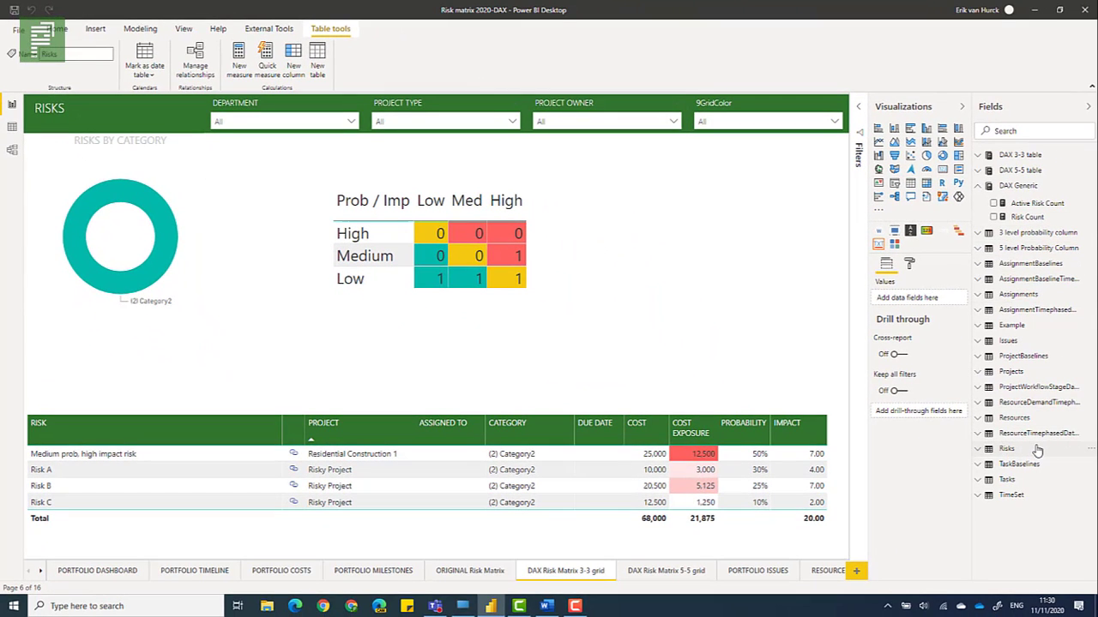
Step: Add a new layout to the data model and place the Risks table on it
left_click(13, 151)
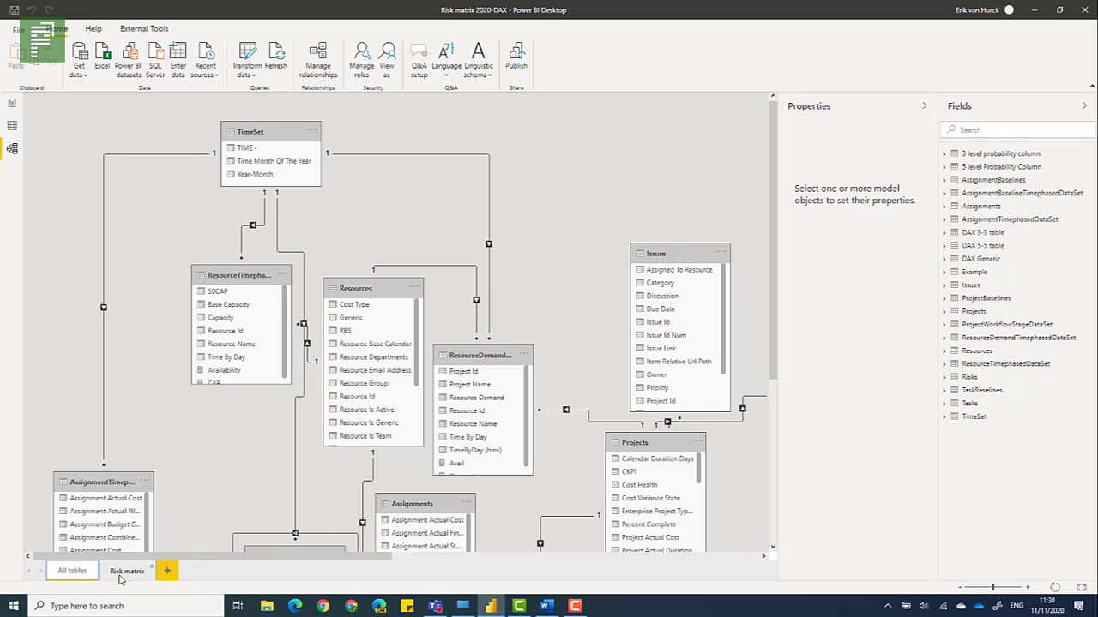
left_click(166, 573)
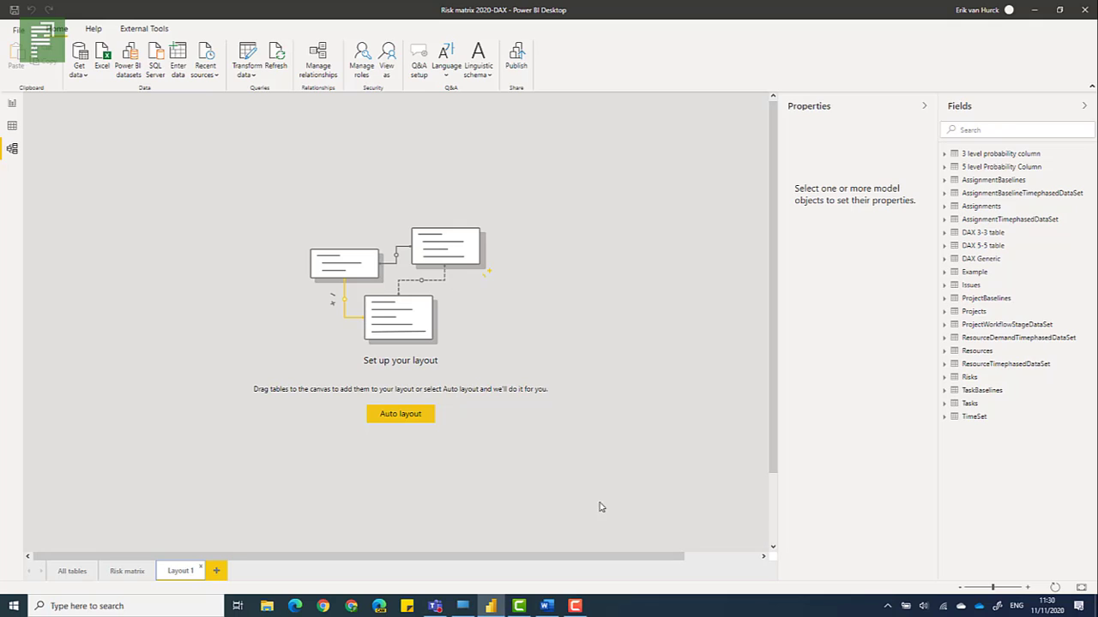
left_click_drag(969, 377, 361, 253)
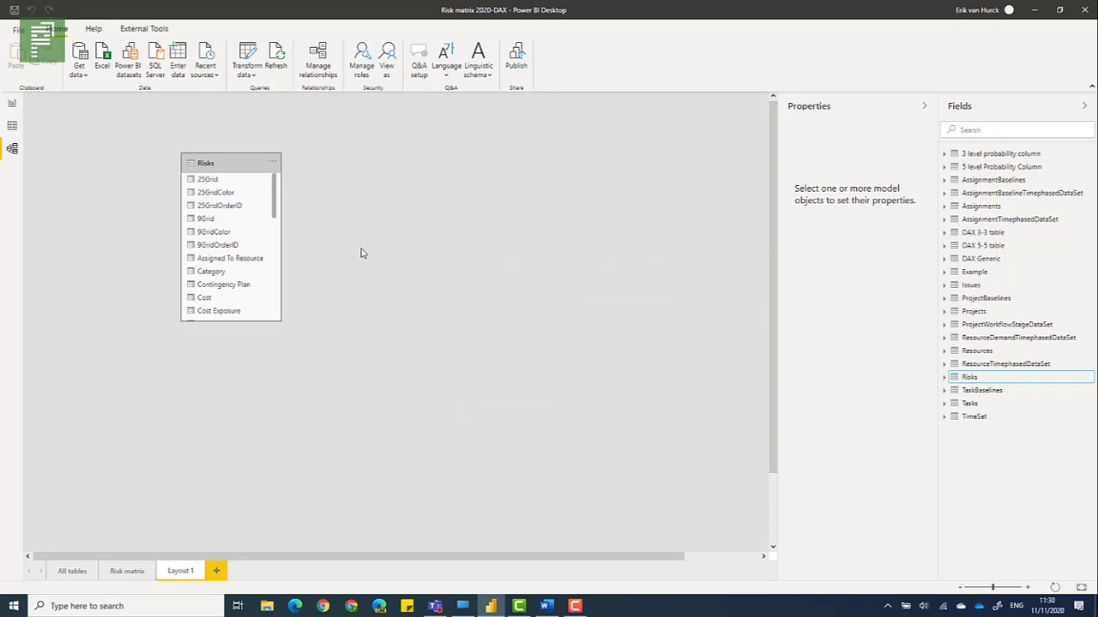
left_click_drag(253, 162, 333, 186)
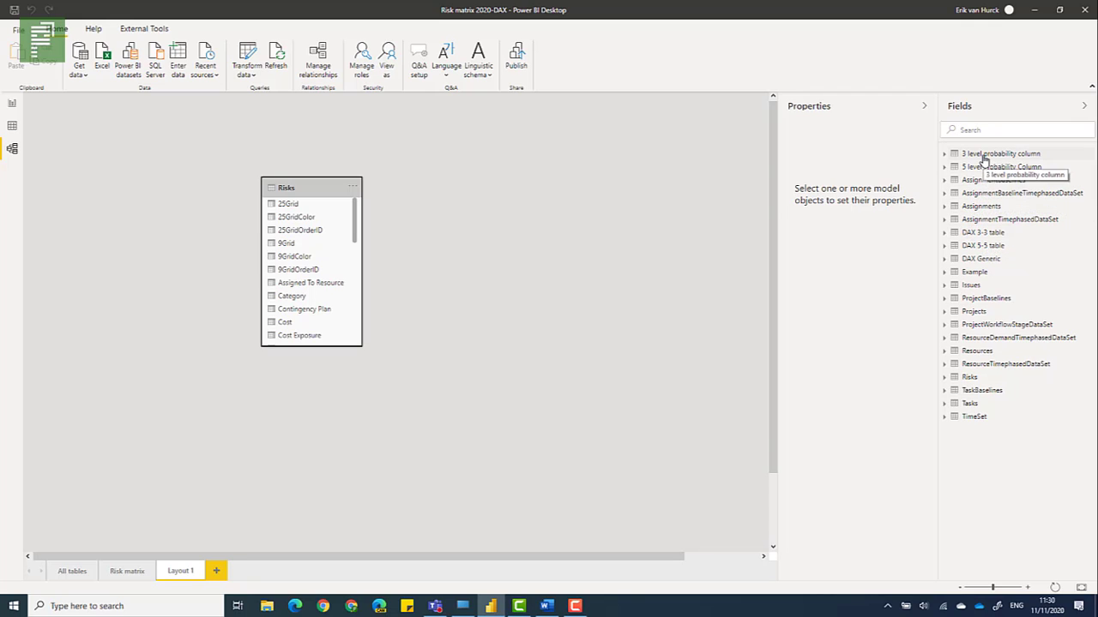
Step: Add the 3 level probability column and 5 level Probability Column tables to the layout, with the 3 level table close to Risks
left_click_drag(983, 157, 639, 201)
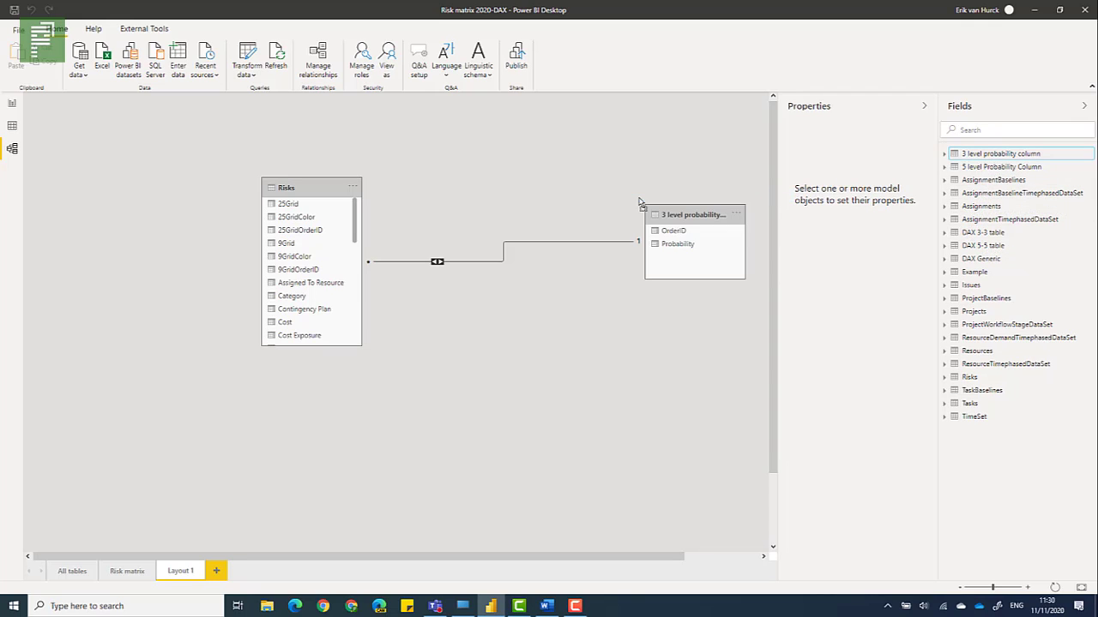
left_click_drag(994, 168, 488, 382)
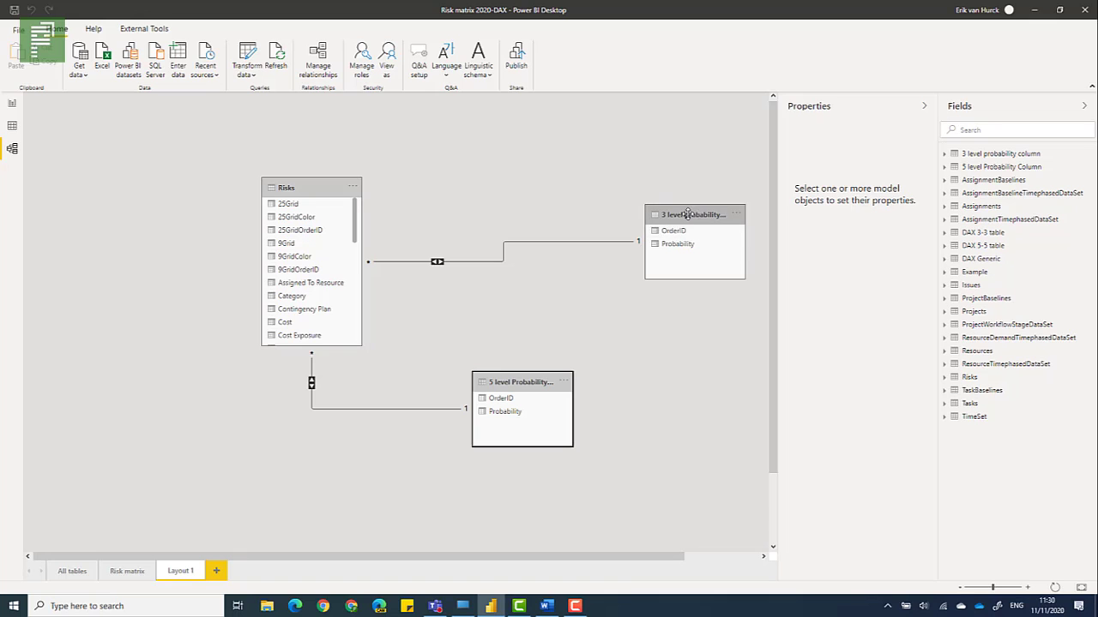
left_click_drag(686, 215, 497, 214)
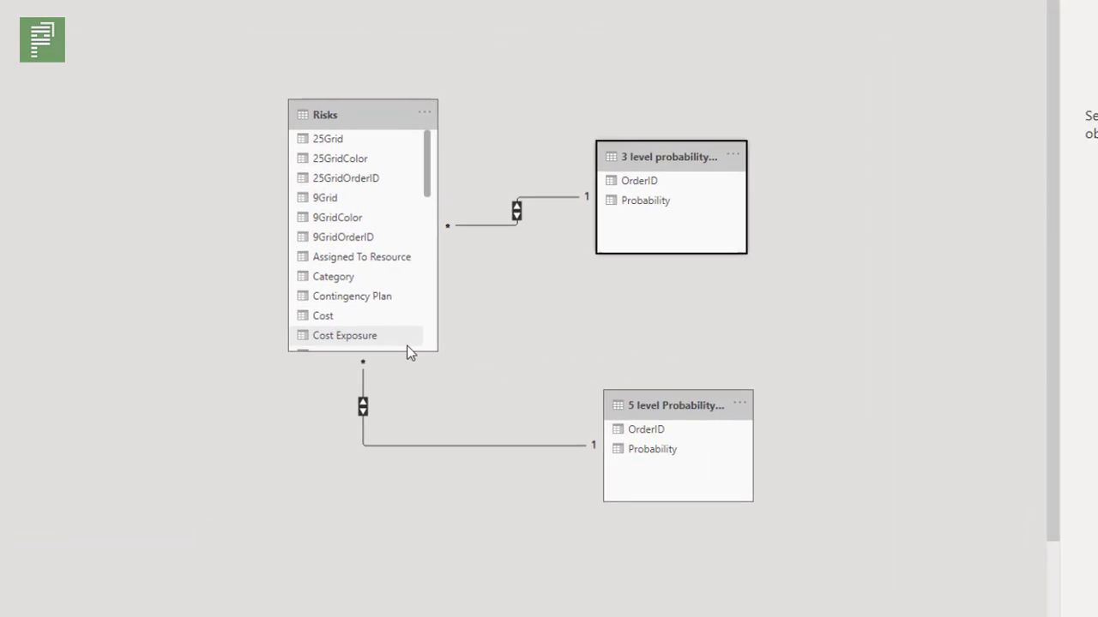
Step: Bring the probability severity fields of the Risks table into view and widen the table to fit their full names
scroll(416, 276, "down", 10)
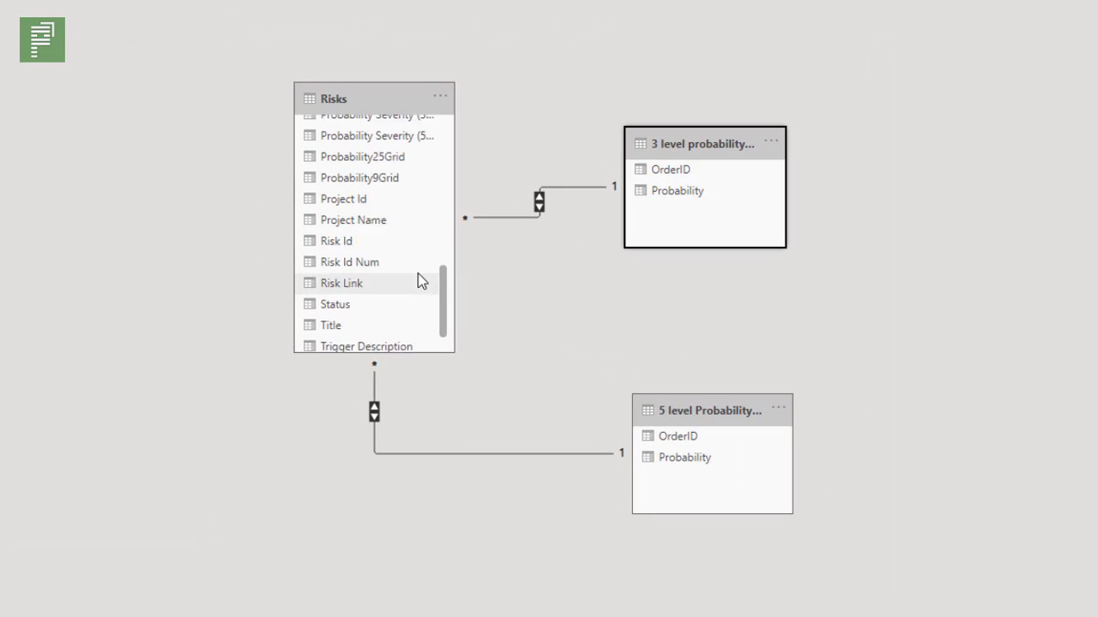
scroll(377, 250, "up", 2)
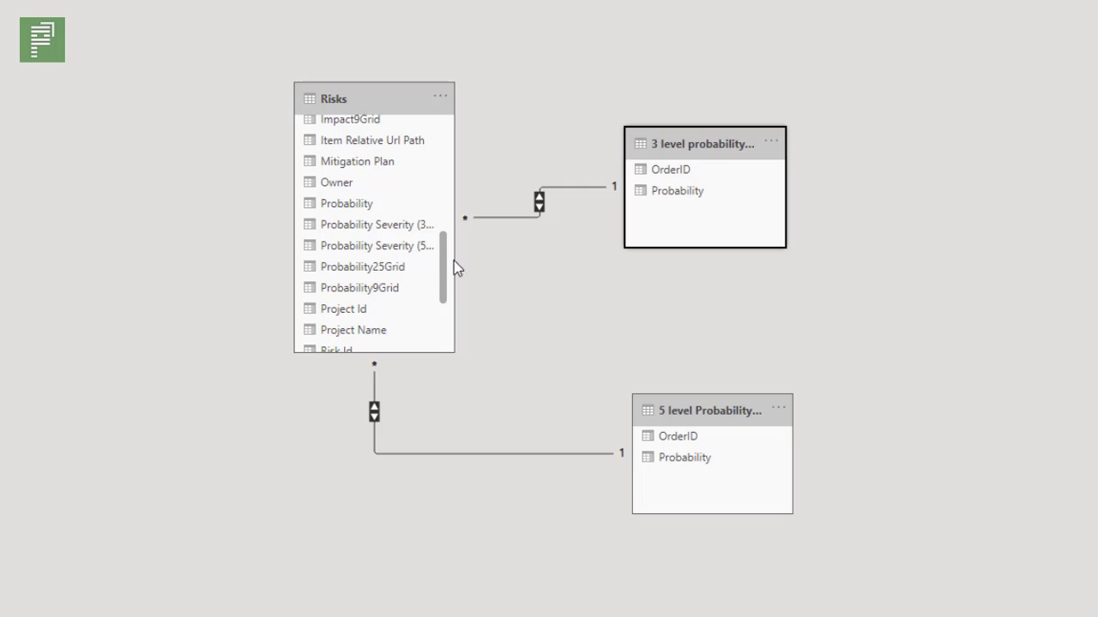
left_click_drag(454, 259, 510, 257)
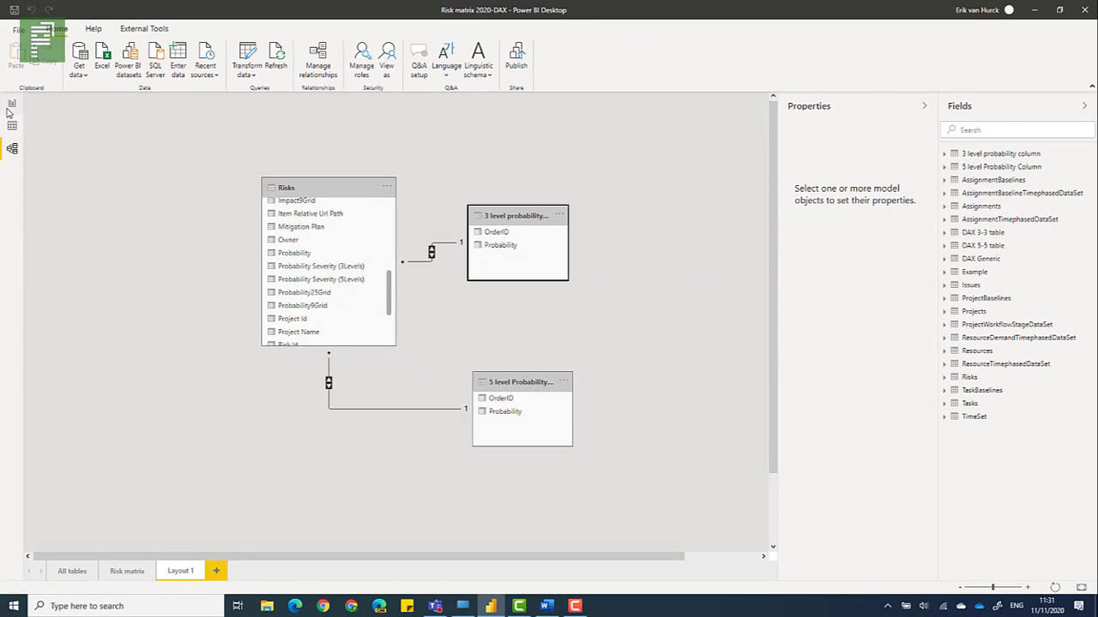
Step: In the report, sort the Probability field of the 3 level probability column table by OrderID
left_click(11, 105)
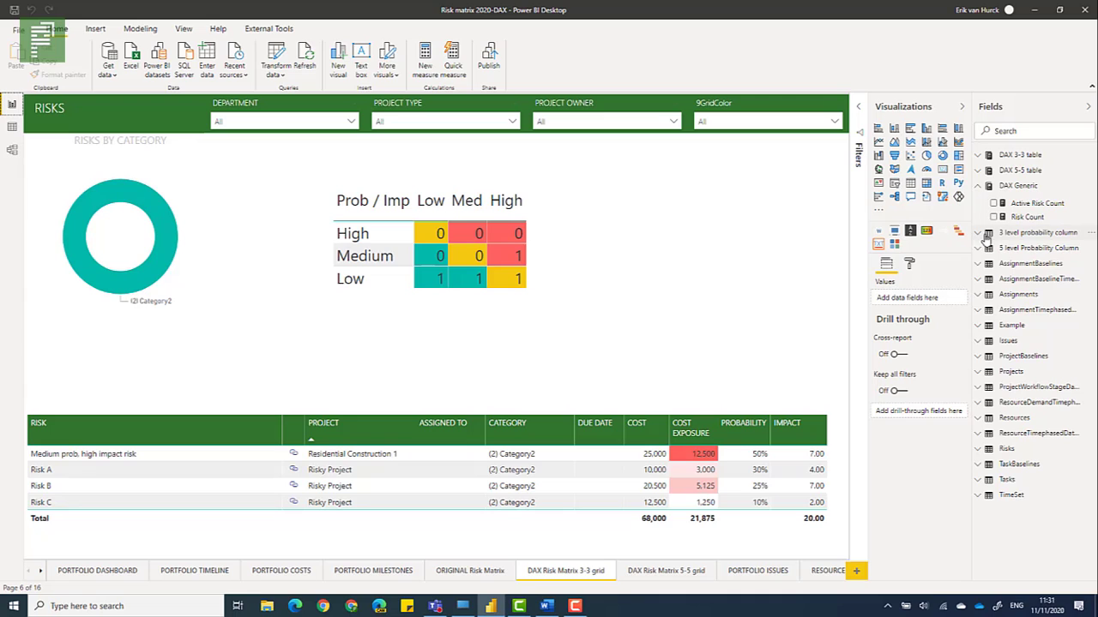
left_click(986, 235)
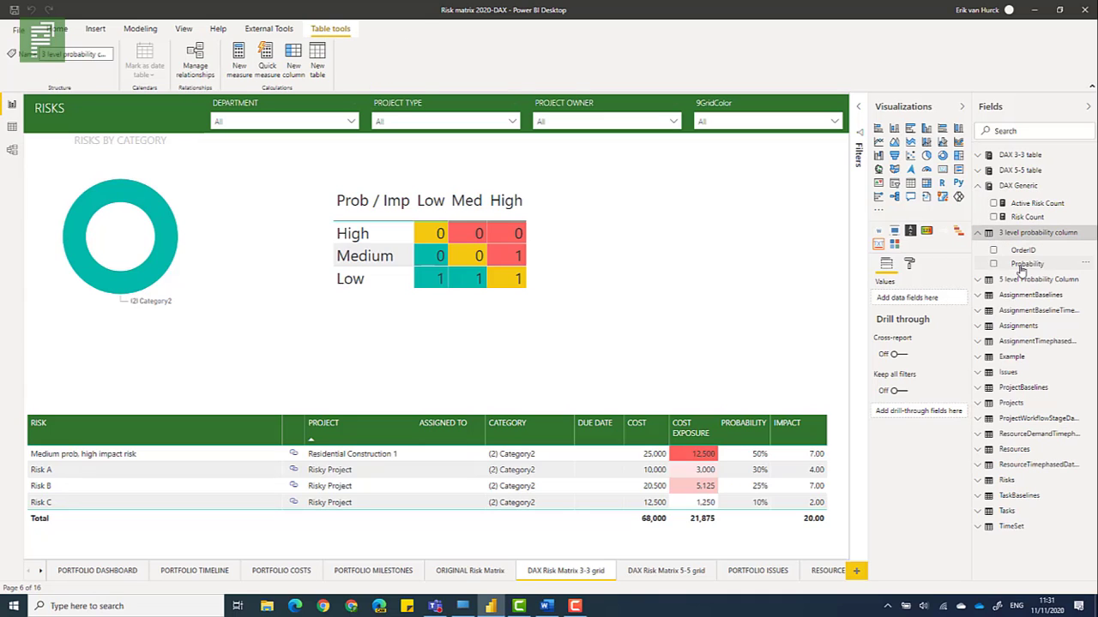
left_click(1020, 266)
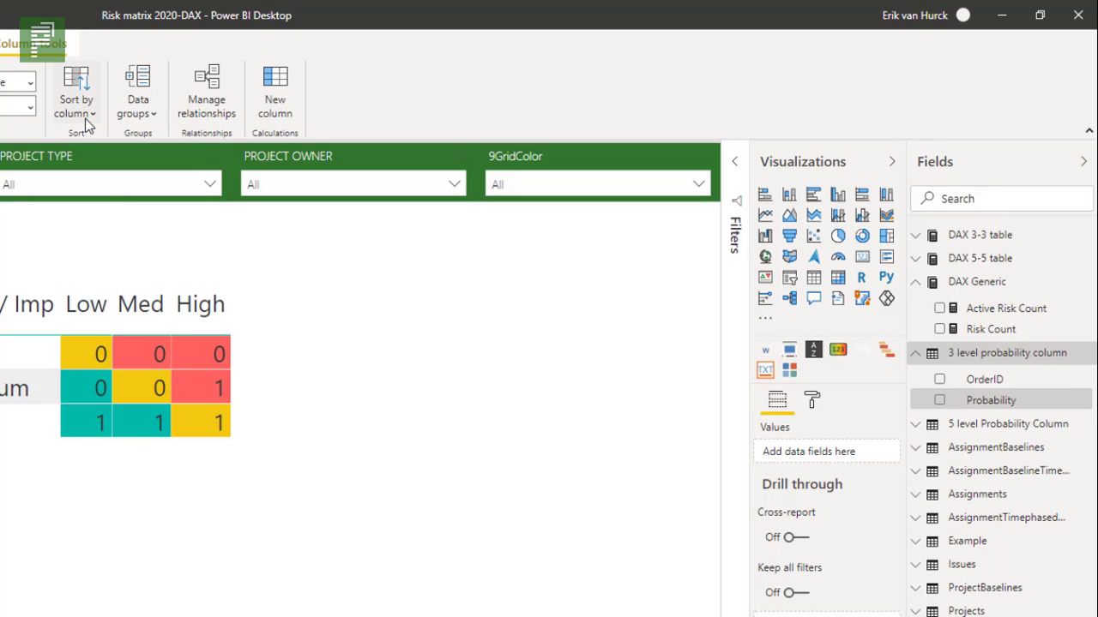
left_click(85, 118)
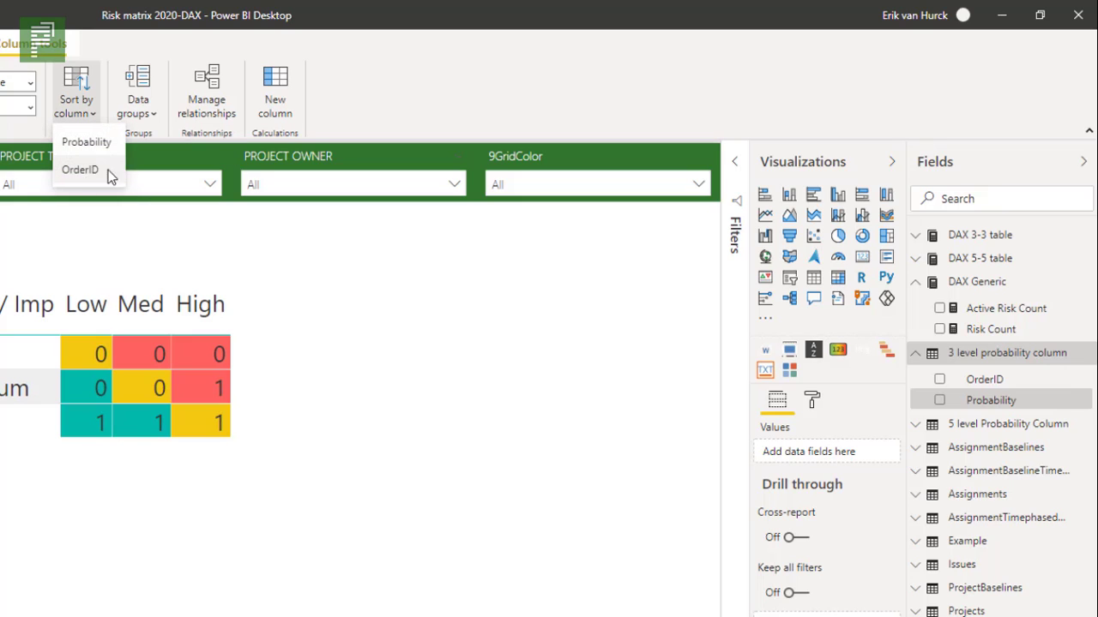
left_click(86, 173)
Step: Check which column sorts the Probability field of the 5 level Probability Column table
left_click(960, 428)
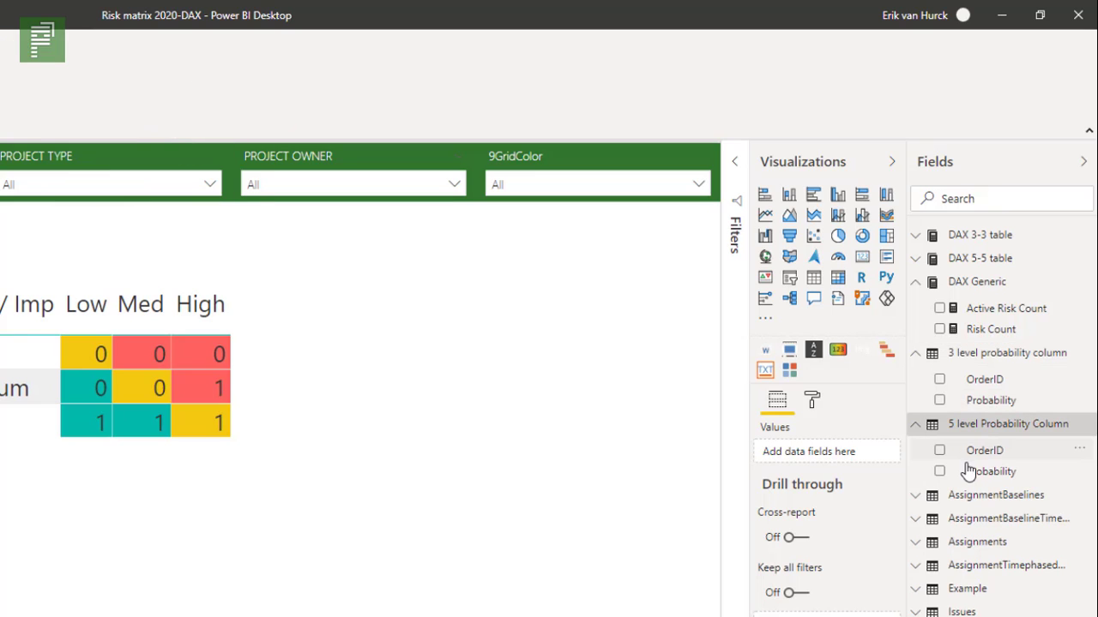
left_click(991, 473)
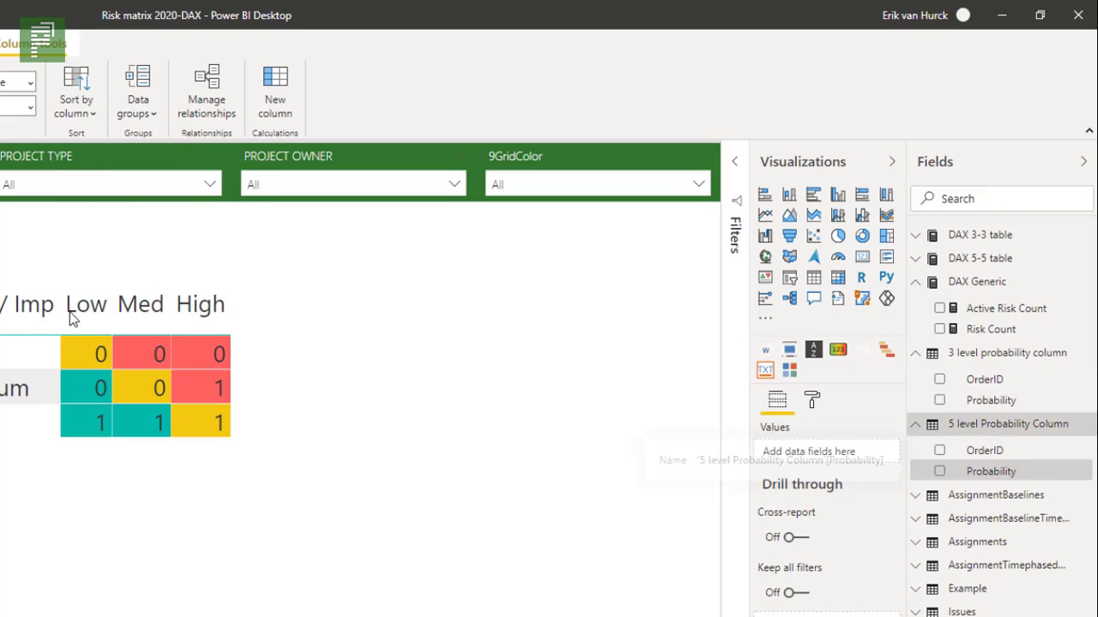
left_click(69, 116)
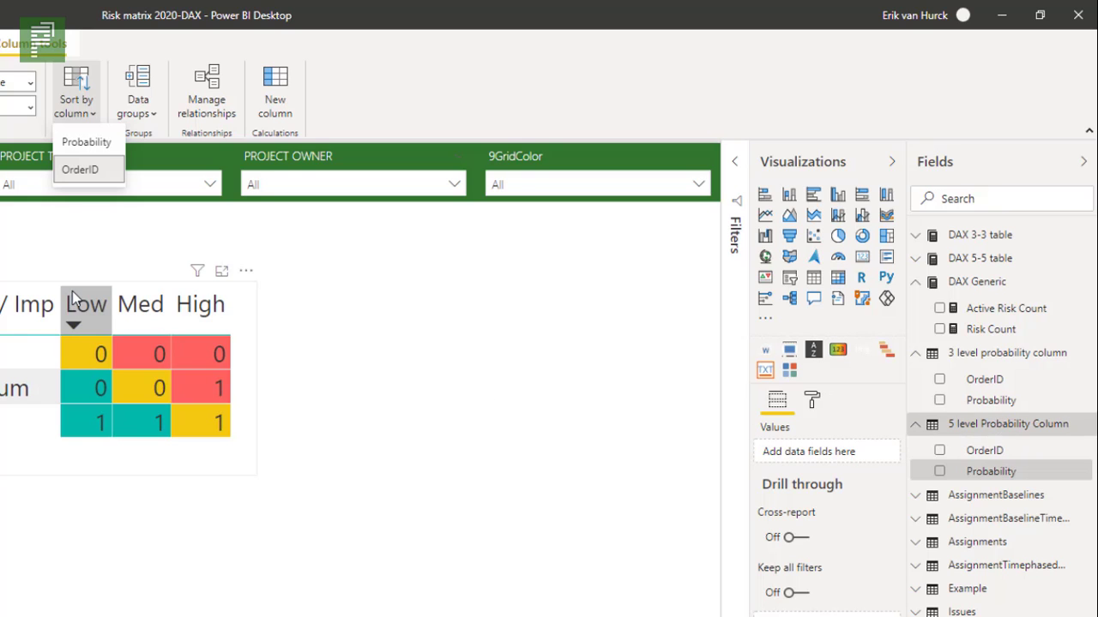
Step: Add a table visual with the Probability field from 5 level Probability Column beside the 3-3 risk matrix
left_click(2, 293)
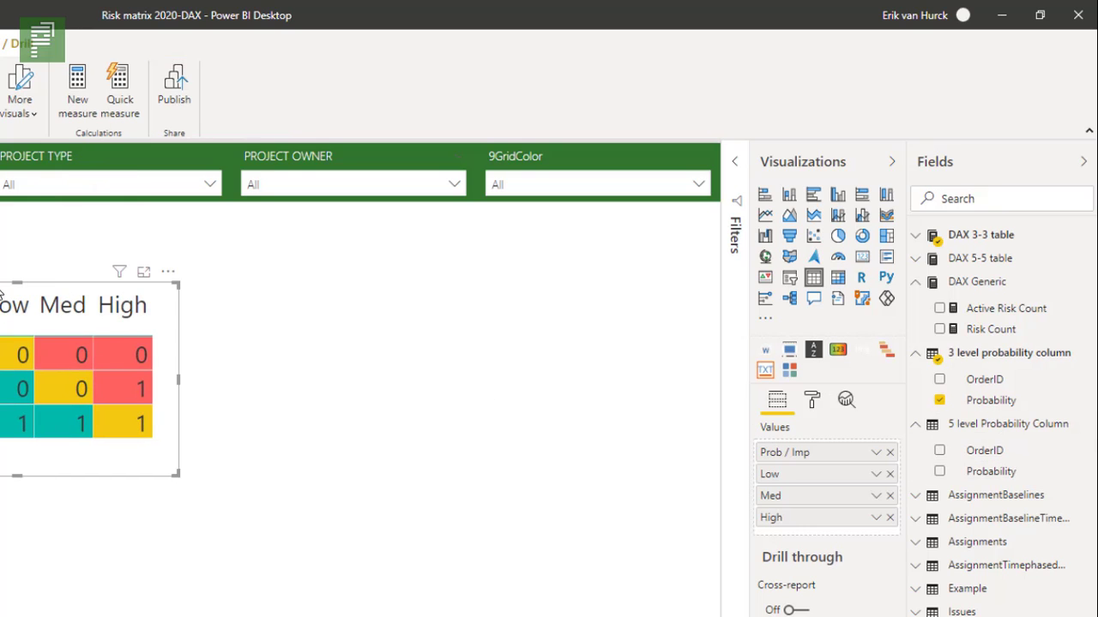
left_click_drag(1, 293, 0, 293)
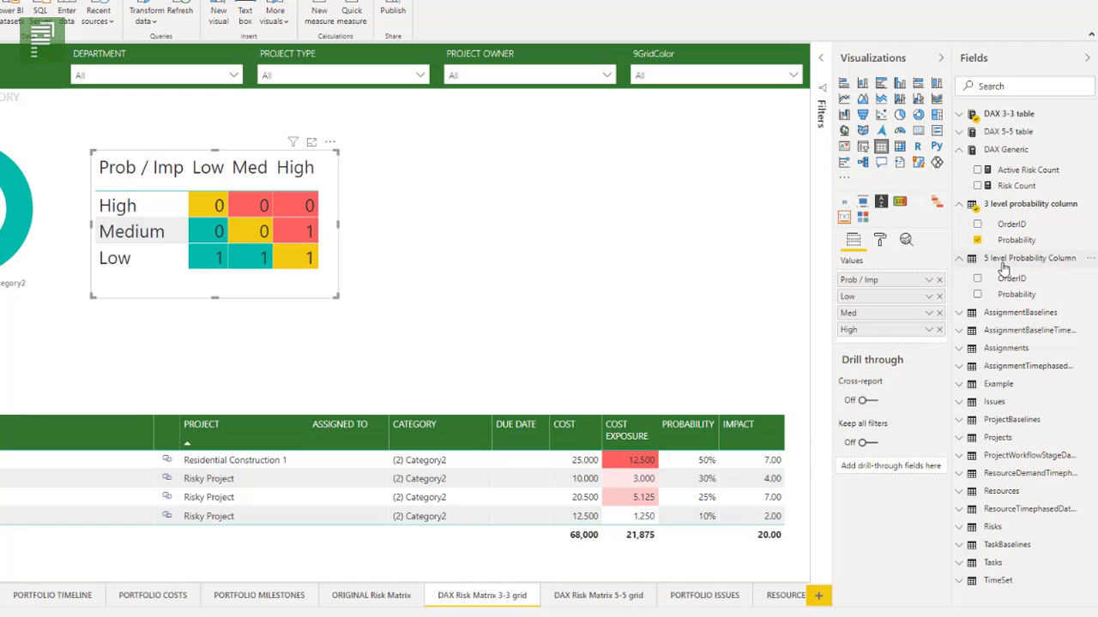
left_click_drag(1027, 298, 566, 235)
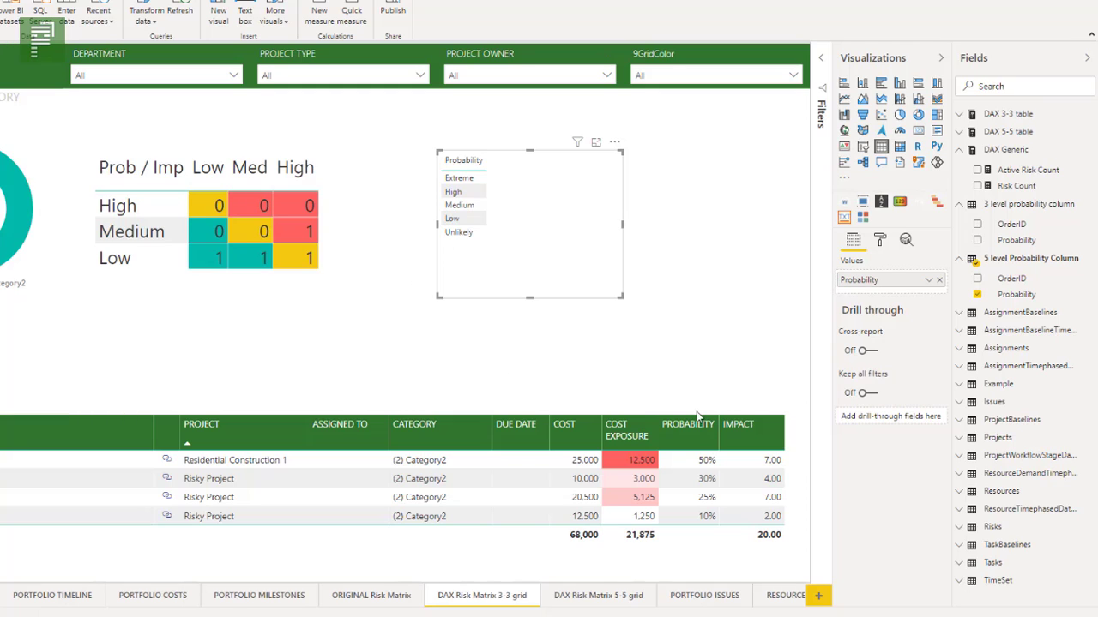
Step: Collapse DAX Generic and both probability tables, expand DAX 5-5 table, and widen the field list to fit the measure names
left_click(959, 151)
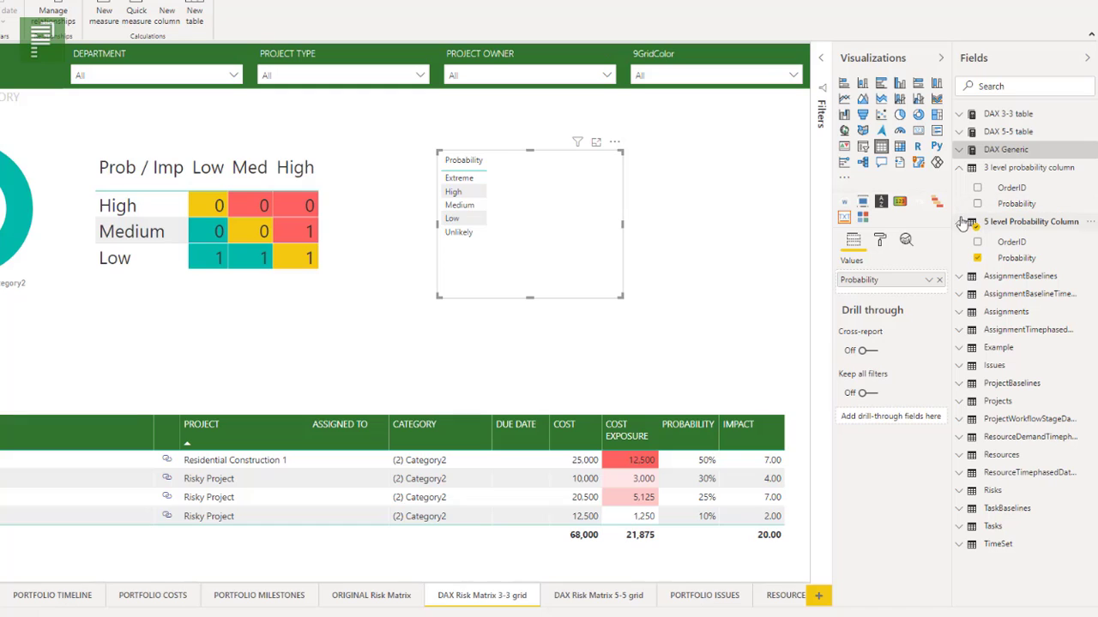
left_click(961, 222)
left_click(961, 169)
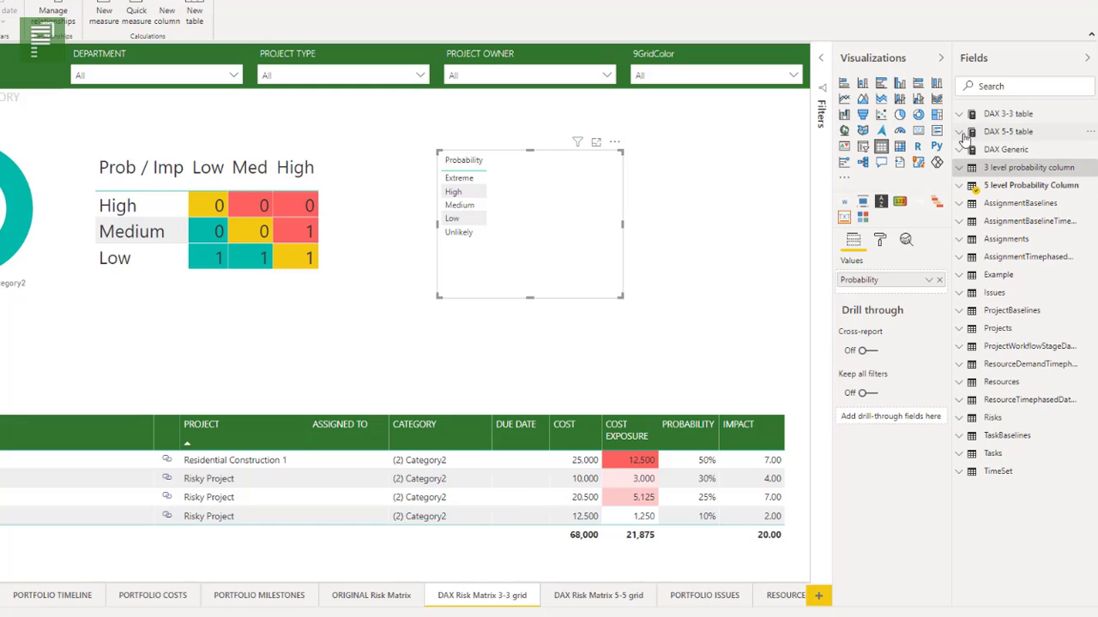
left_click(961, 133)
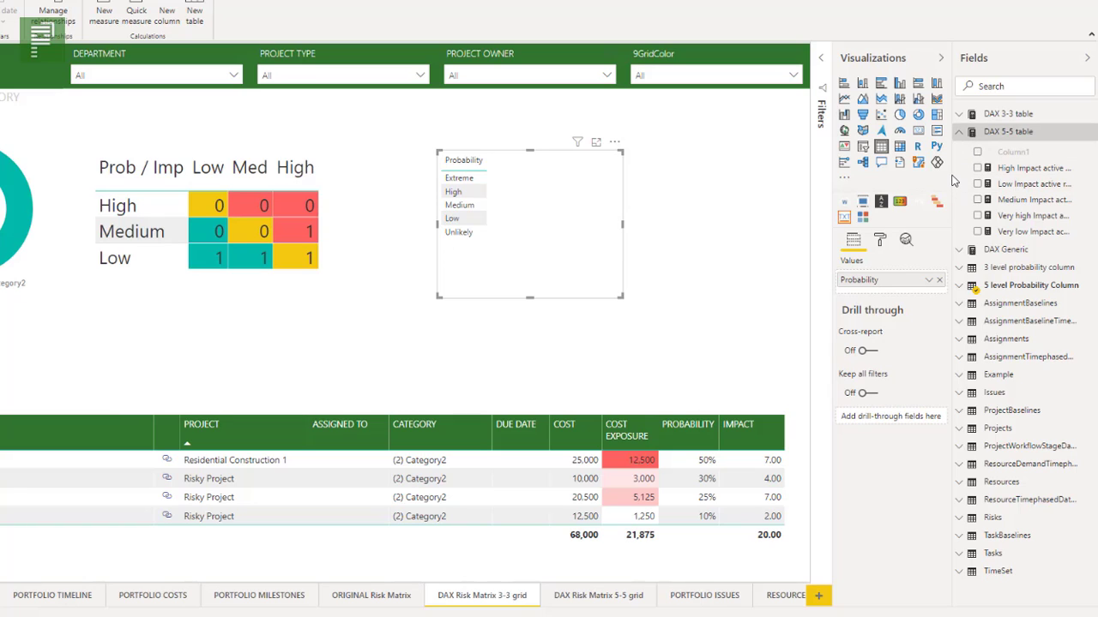
left_click_drag(946, 176, 881, 184)
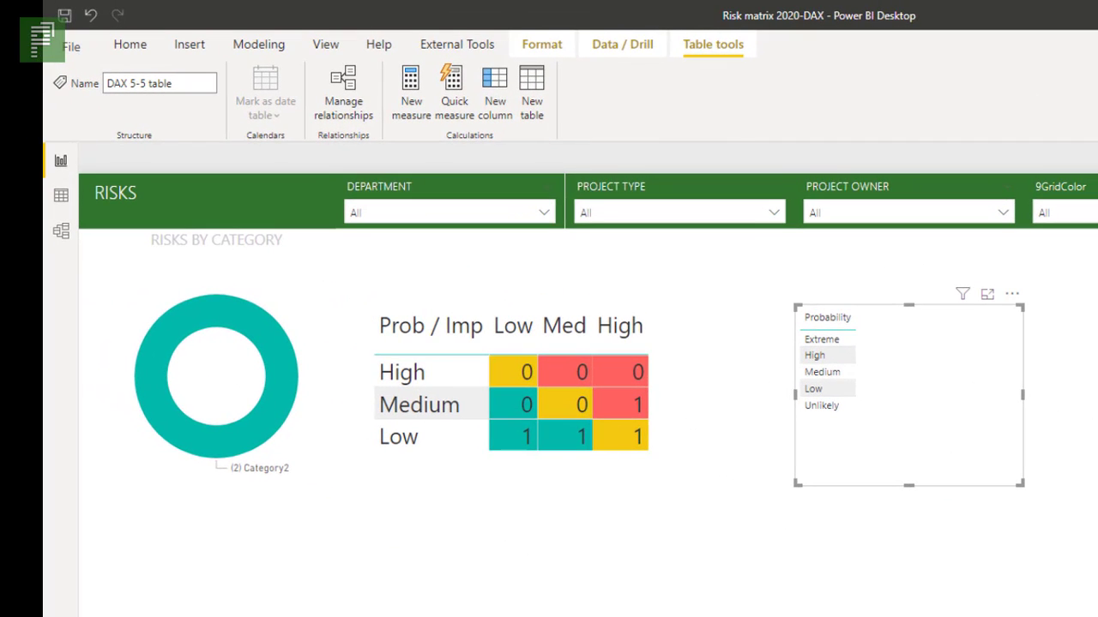
Step: Examine the DAX formulas of the High, Low, Medium, Very high and Very low Impact active risks (5levels) measures
left_click(1097, 343)
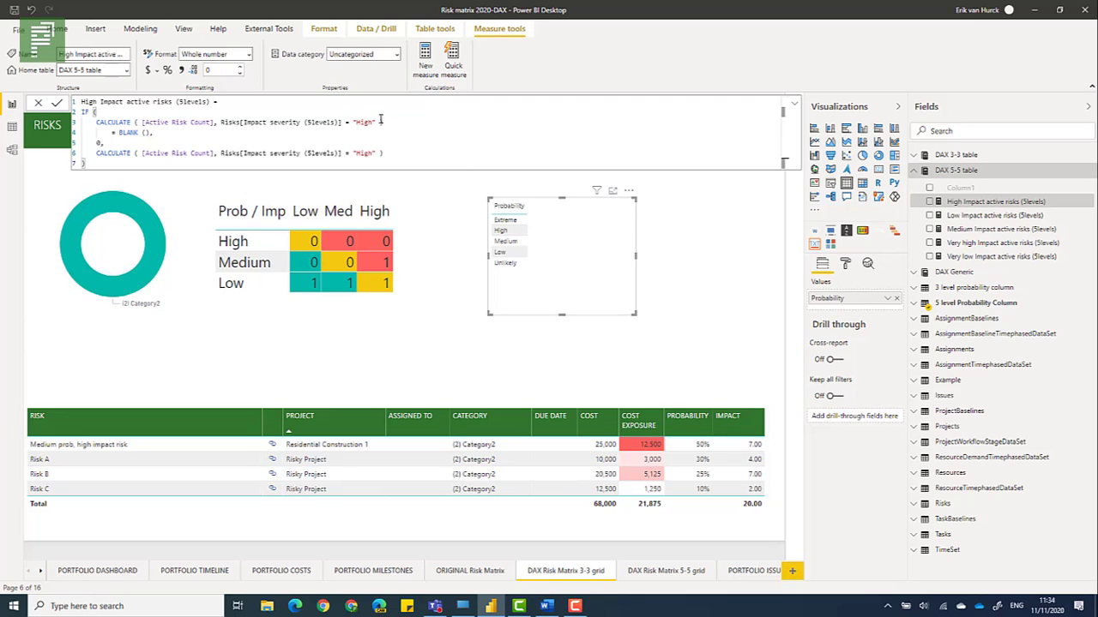
left_click(962, 215)
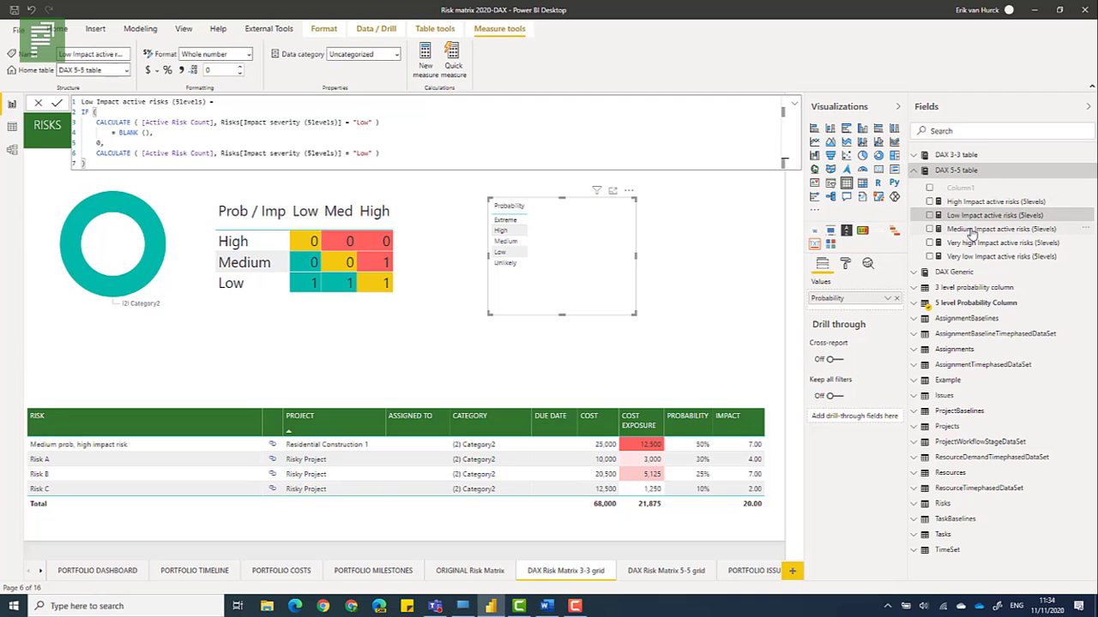
left_click(971, 230)
left_click(975, 244)
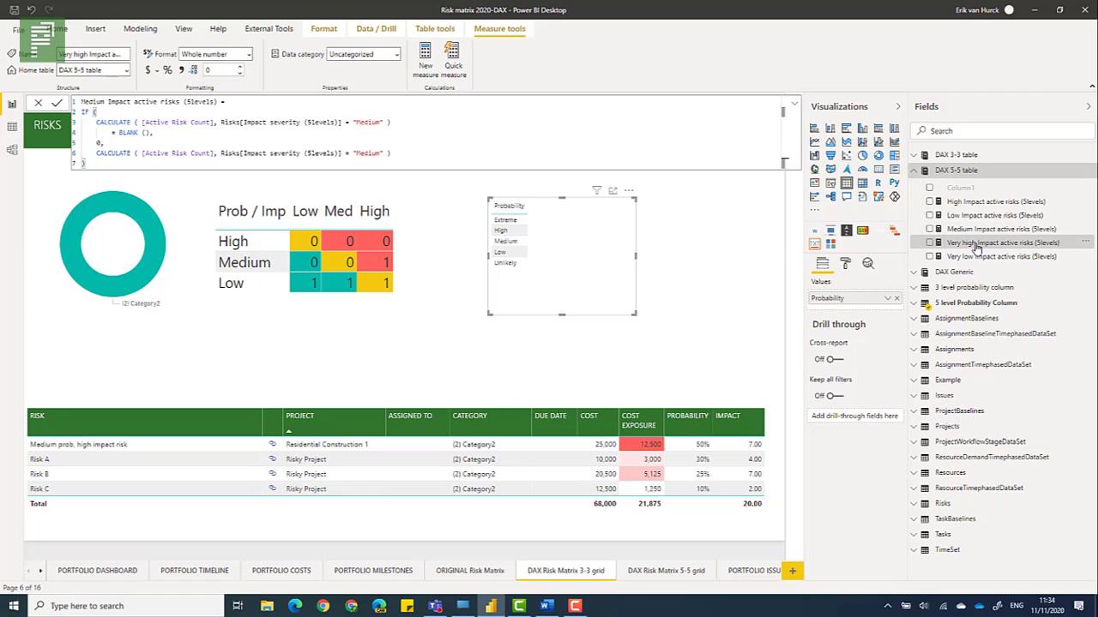
left_click(975, 257)
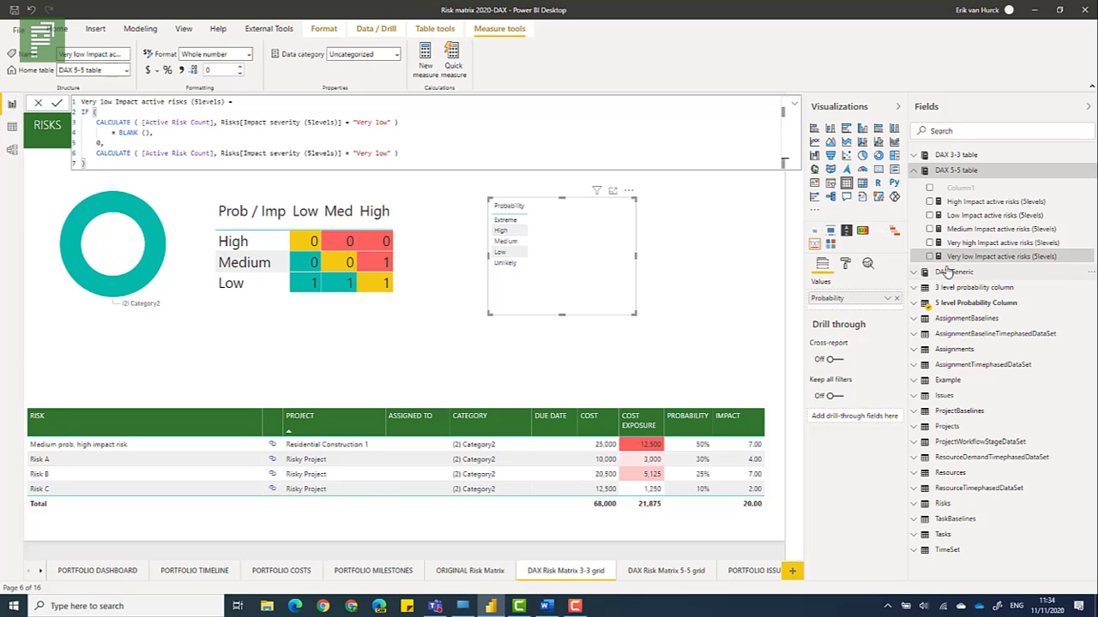
Step: Add the Very low, Low, Medium, High and Very high Impact active risks (5levels) measures in that order to the Probability table visual and widen it
left_click_drag(945, 257, 869, 308)
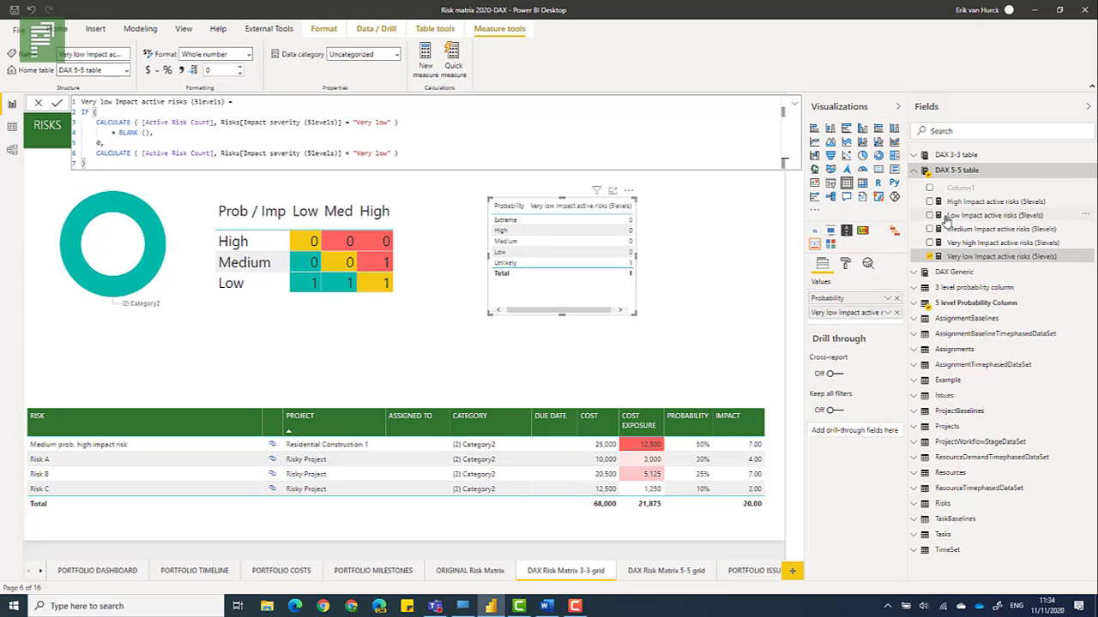
left_click_drag(947, 215, 867, 320)
left_click_drag(954, 226, 869, 336)
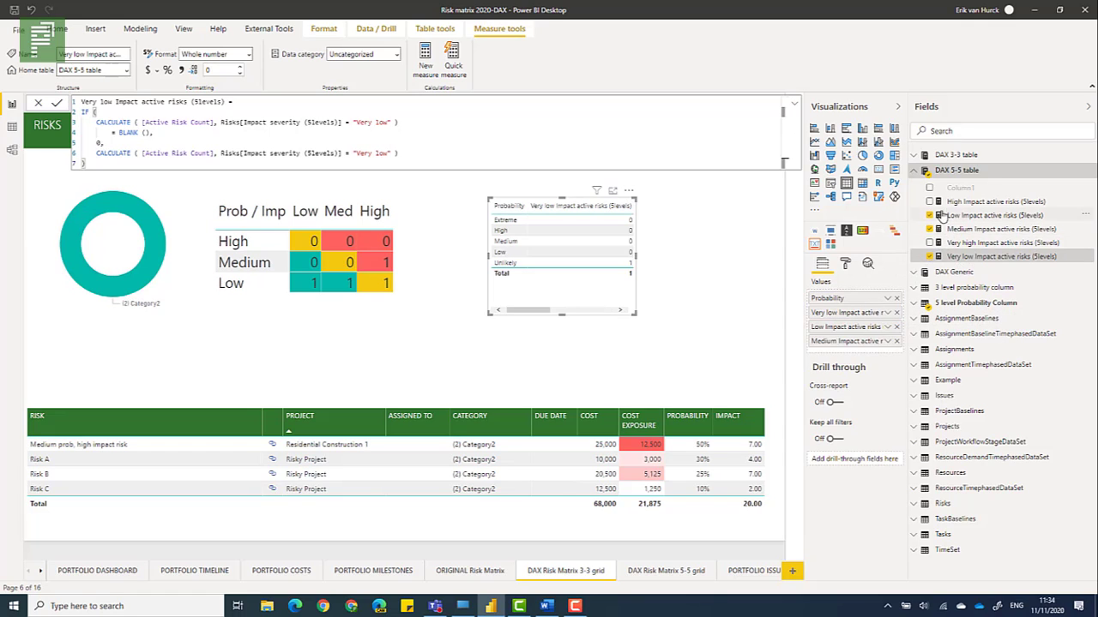
left_click_drag(950, 203, 860, 351)
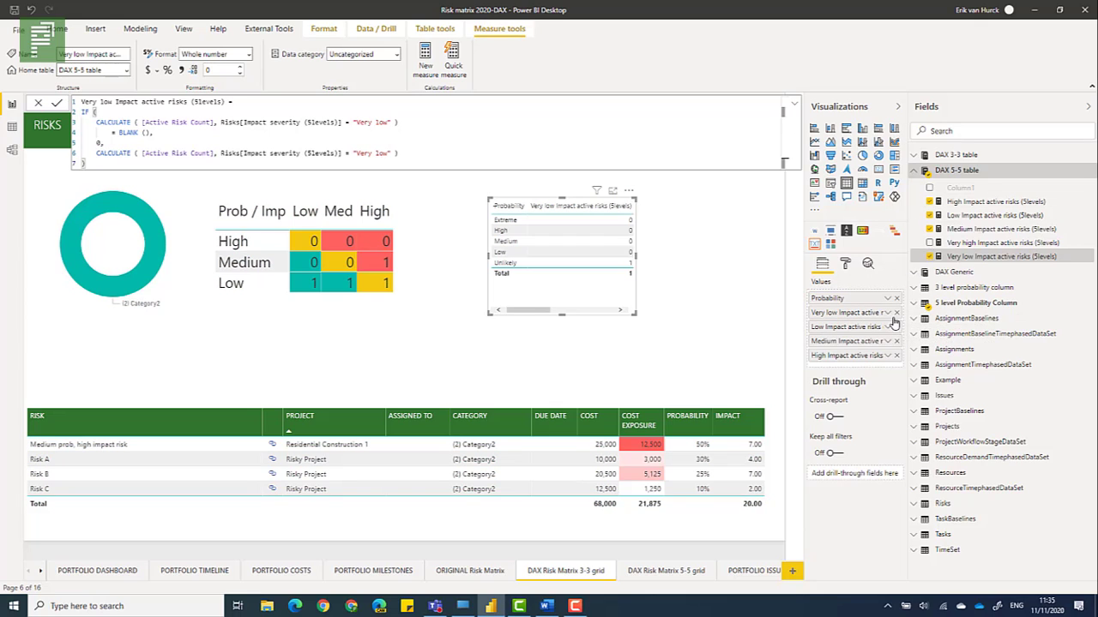
left_click_drag(954, 243, 853, 369)
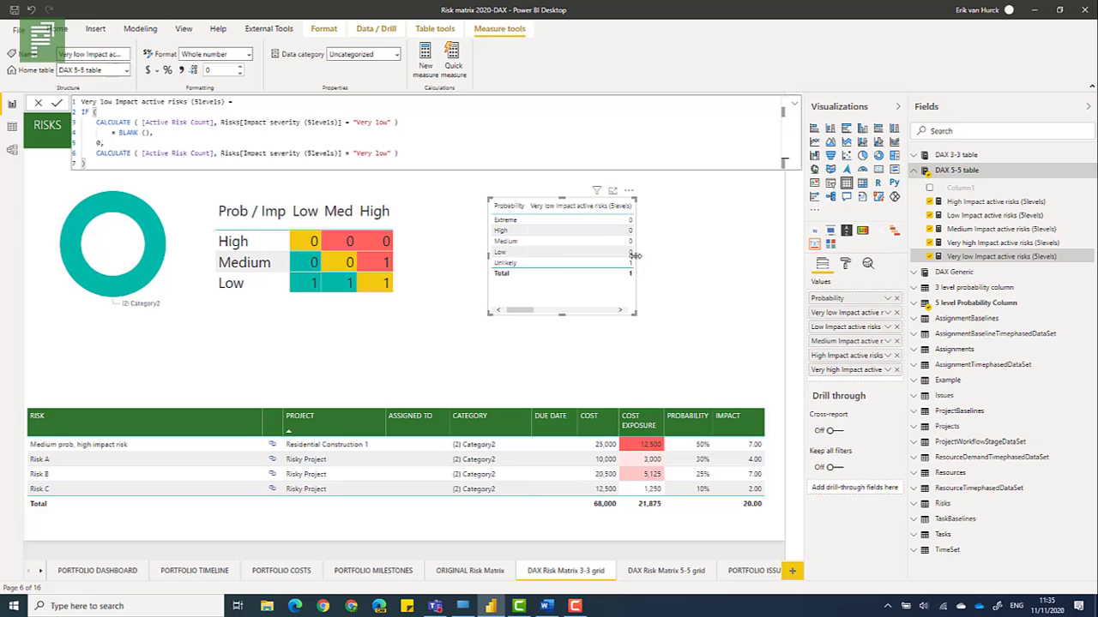
left_click_drag(636, 254, 755, 255)
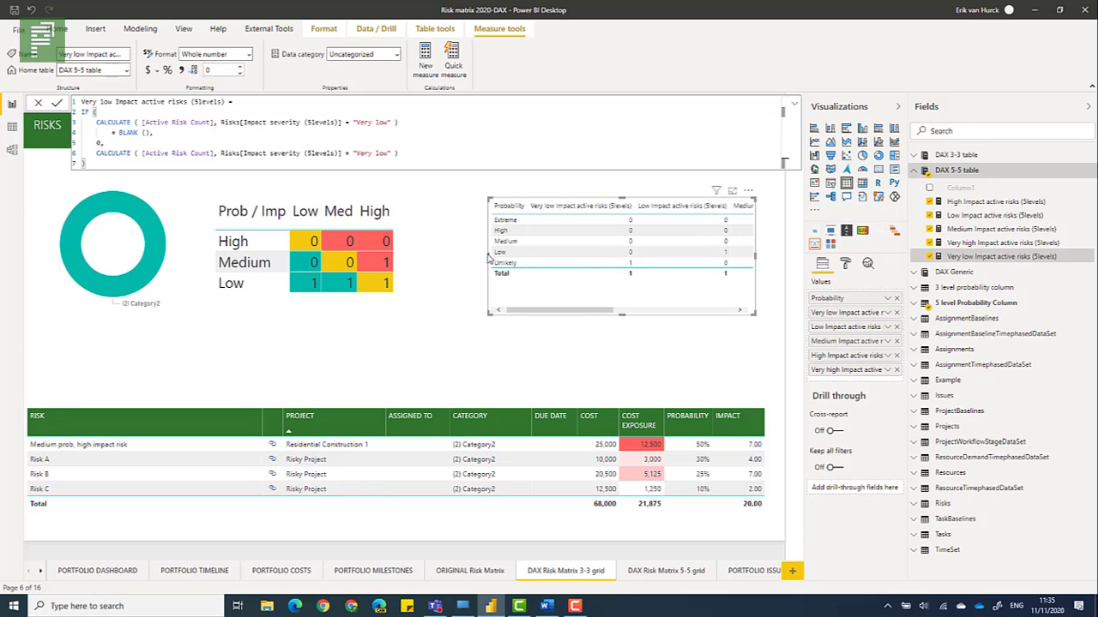
Step: Widen the 5-level table visual and rename its Very low Impact active risks (5levels) column to Very low
left_click_drag(488, 256, 423, 267)
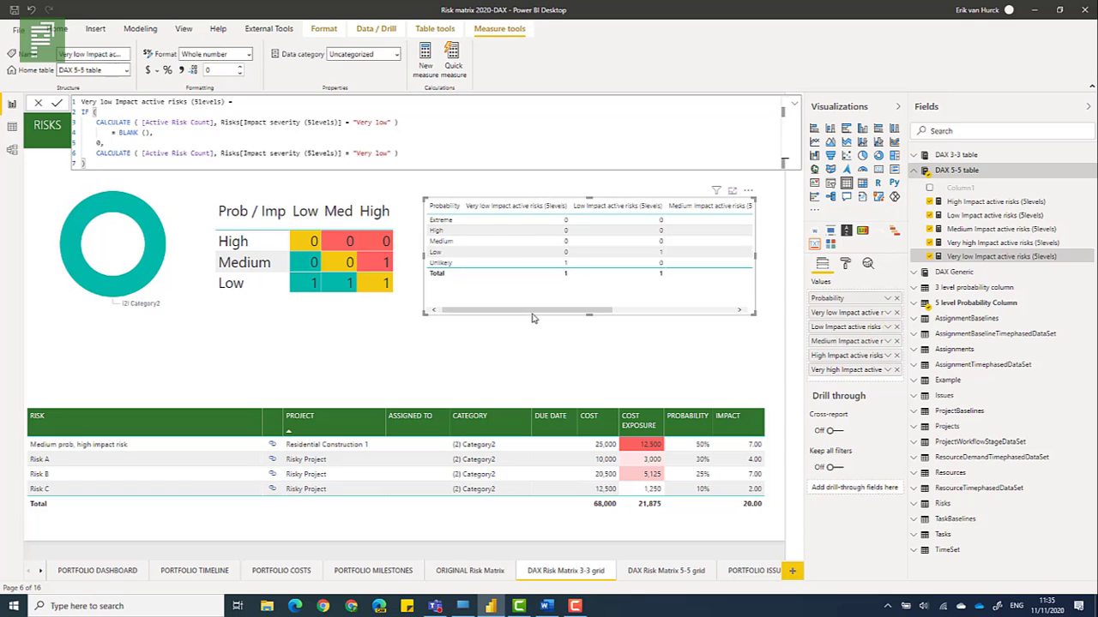
left_click_drag(594, 312, 617, 306)
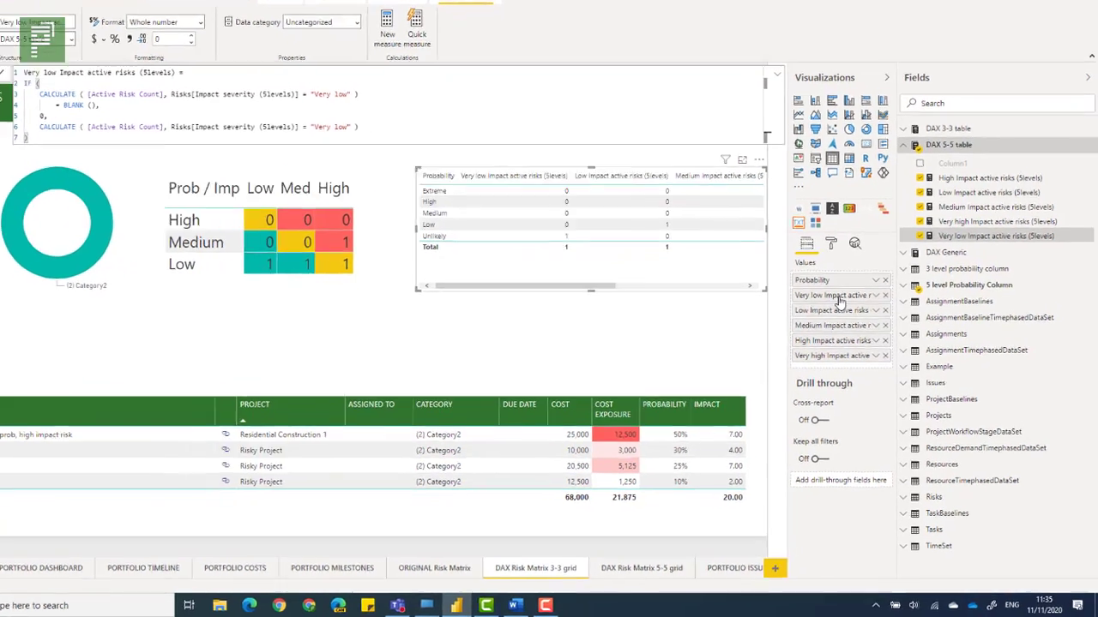
double_click(839, 299)
left_click(839, 297)
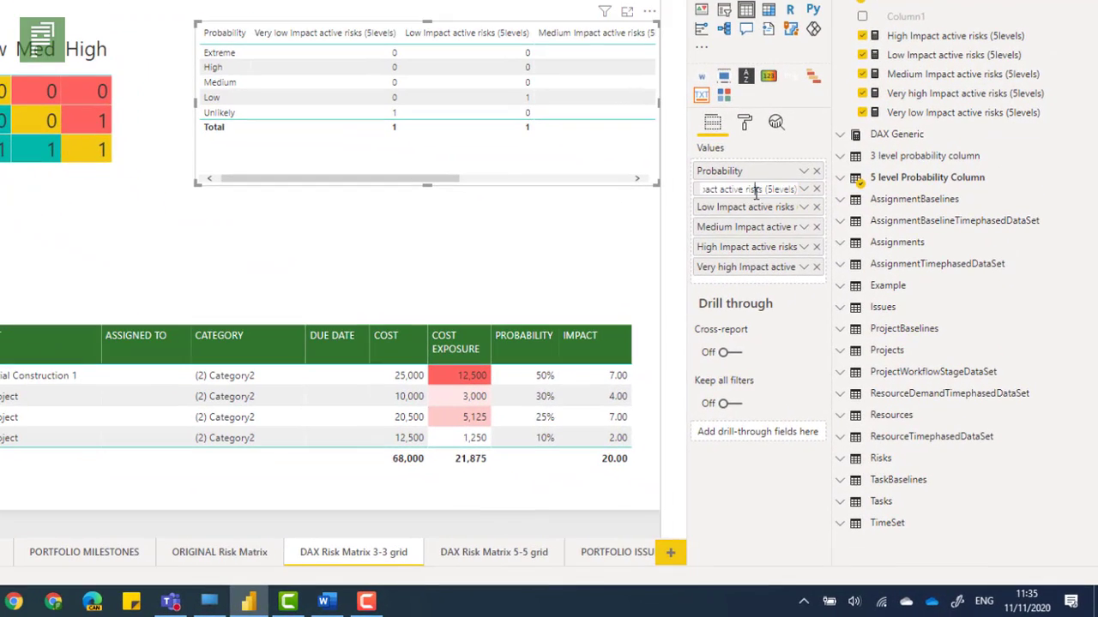
key("ctrl+Left")
key("ctrl+Left")
key("ctrl+Left")
key("ctrl+Left")
key("ctrl+shift+Right")
key("ctrl+Right")
key("ctrl+shift+Right")
key("ctrl+shift+Right")
key("ctrl+shift+Right")
key("ctrl+shift+Right")
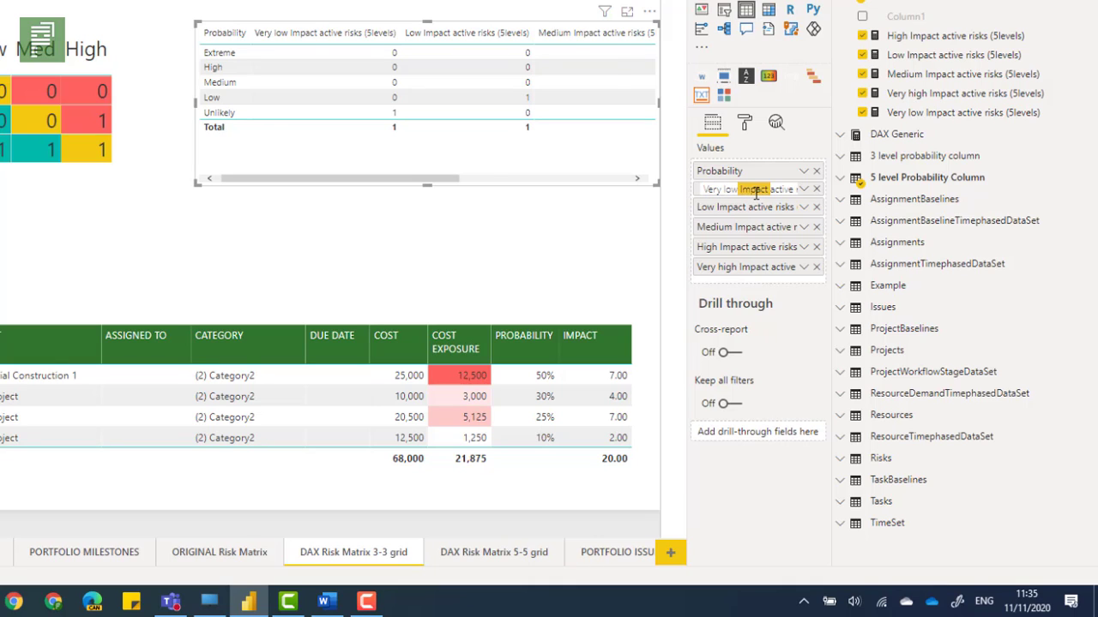
key("Delete")
key("Return")
Step: Rename the Low Impact active risks (5levels) column of the 5-level table visual to Low
double_click(707, 211)
left_click(705, 212)
key("ctrl+Right")
key("ctrl+shift+Right")
key("ctrl+shift+Right")
key("ctrl+shift+Right")
key("ctrl+shift+Right")
key("Delete")
key("Return")
Step: Rename the Medium Impact active risks (5levels) column of the 5-level table visual to Medium
double_click(708, 227)
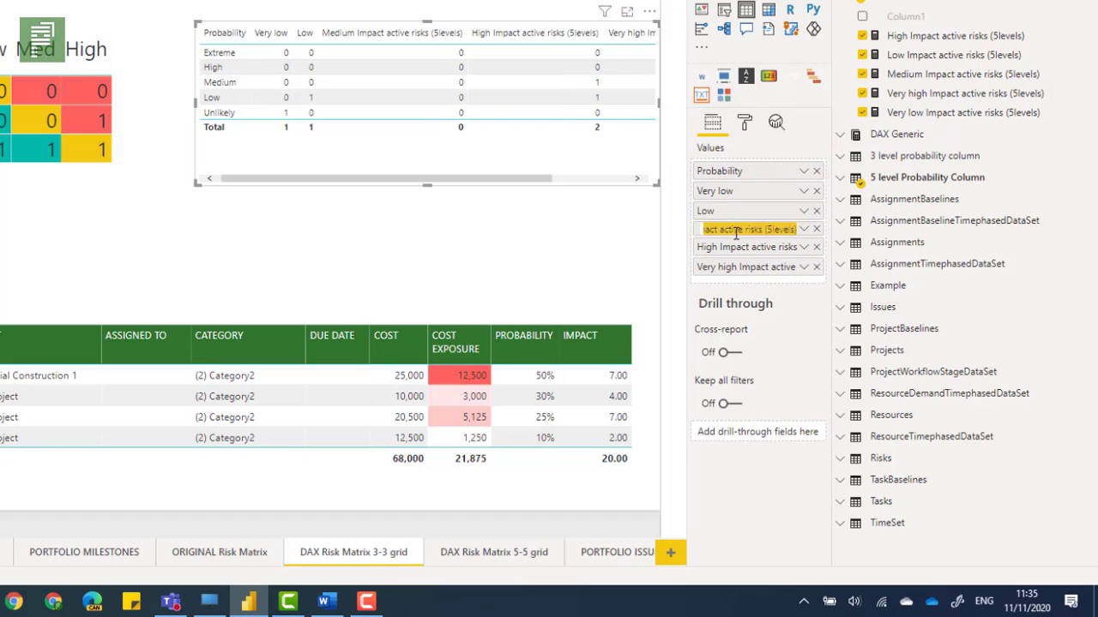
left_click(706, 228)
key("ctrl+Right")
key("ctrl+shift+Right")
key("ctrl+shift+Right")
key("ctrl+shift+Right")
key("ctrl+shift+Right")
key("Delete")
key("Return")
Step: Rename the High Impact active risks (5levels) column of the 5-level table visual to High
double_click(724, 249)
key("Home")
key("ctrl+Right")
key("ctrl+shift+Right")
key("ctrl+shift+Right")
key("ctrl+shift+Right")
key("ctrl+shift+Right")
key("Delete")
key("Return")
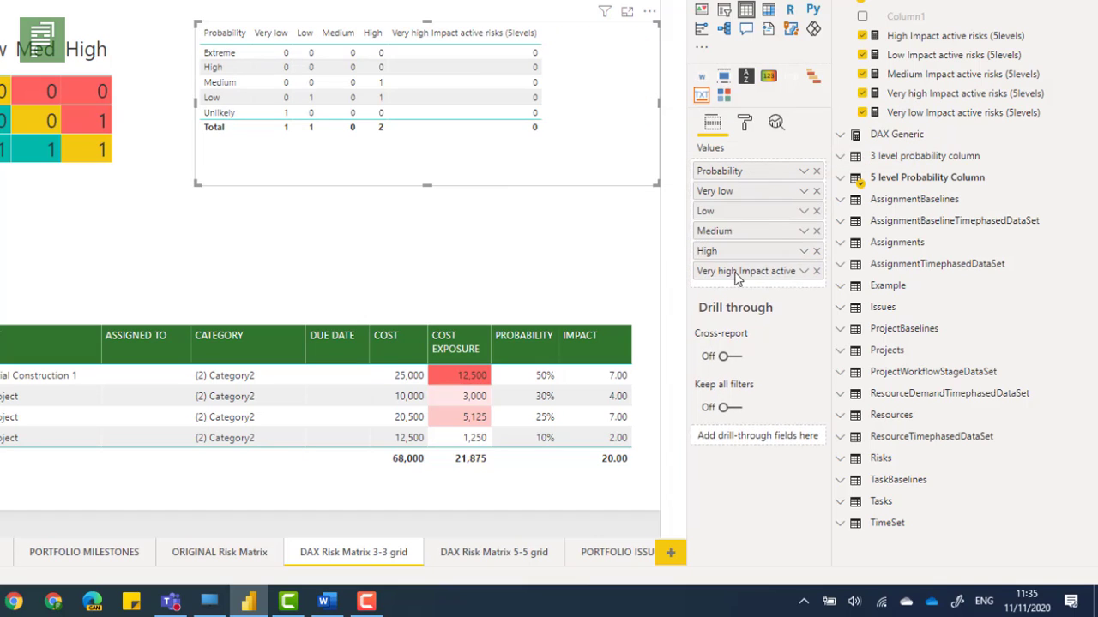
Step: Rename the Very high Impact active risks (5levels) column of the 5-level table visual to Very high
double_click(735, 270)
key("ctrl+shift+Right")
key("ctrl+shift+Right")
key("ctrl+shift+Right")
key("ctrl+shift+Right")
key("Delete")
key("Return")
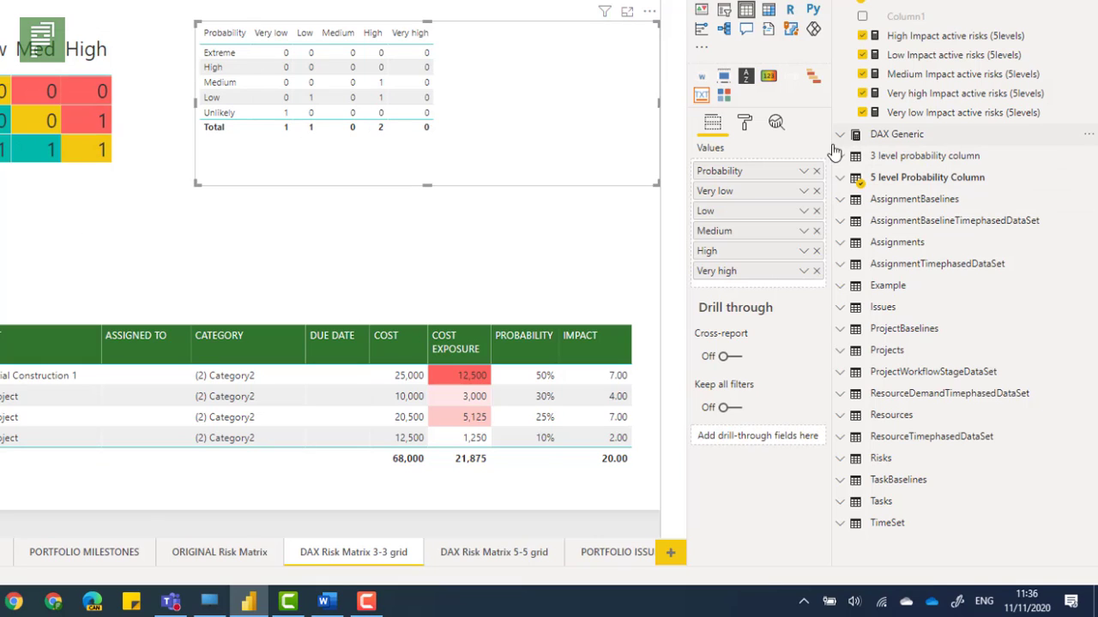
Step: Turn off the totals of the 5-level table visual and make the visual taller
left_click(744, 123)
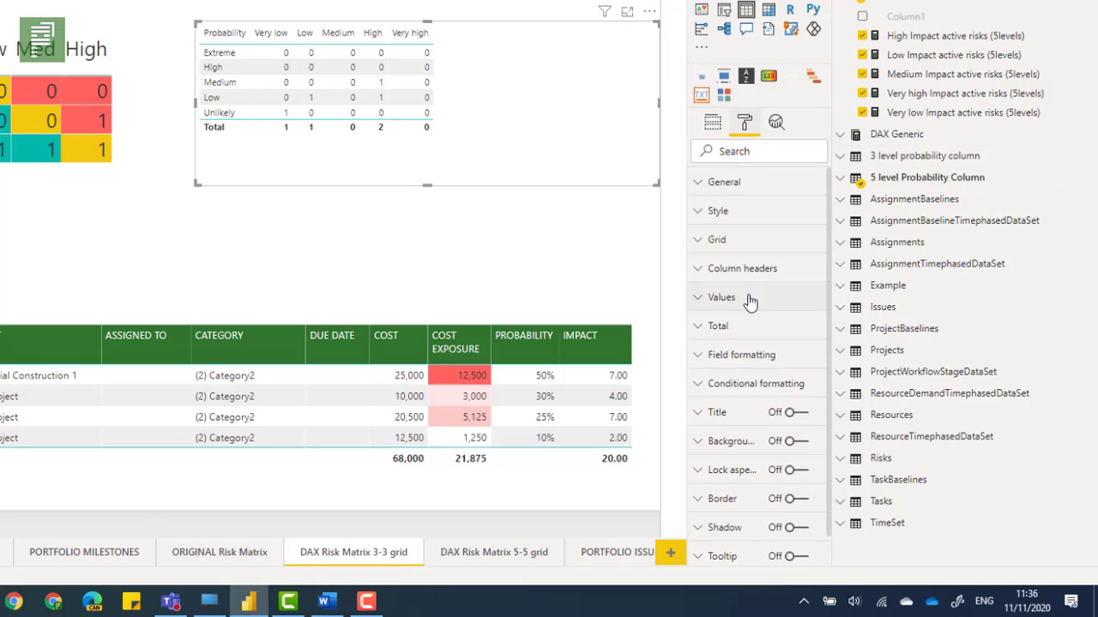
left_click(735, 334)
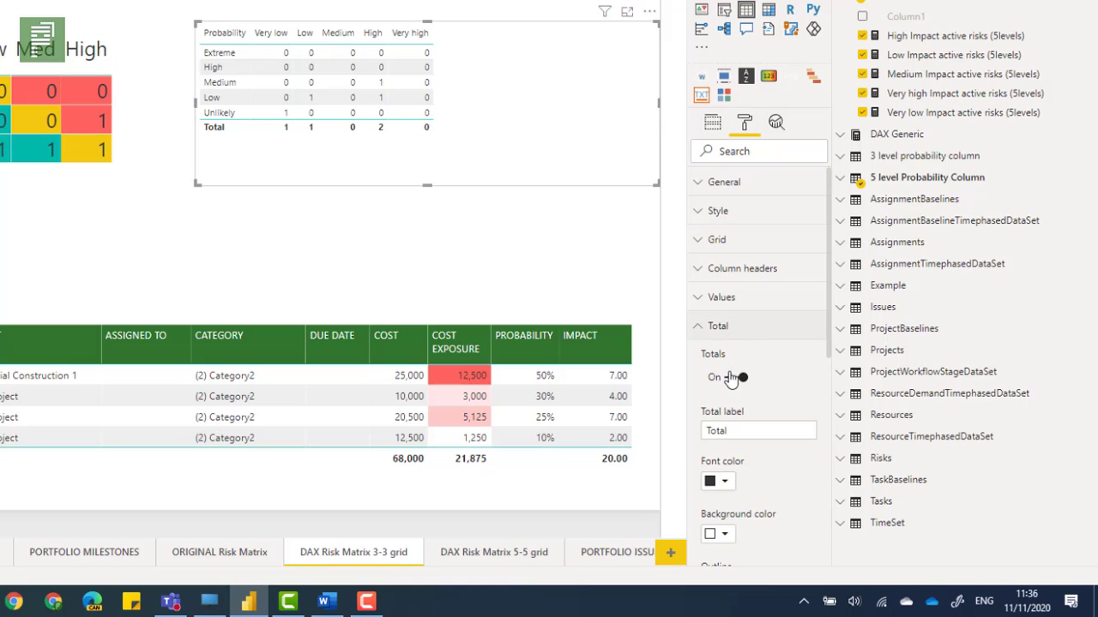
left_click(739, 377)
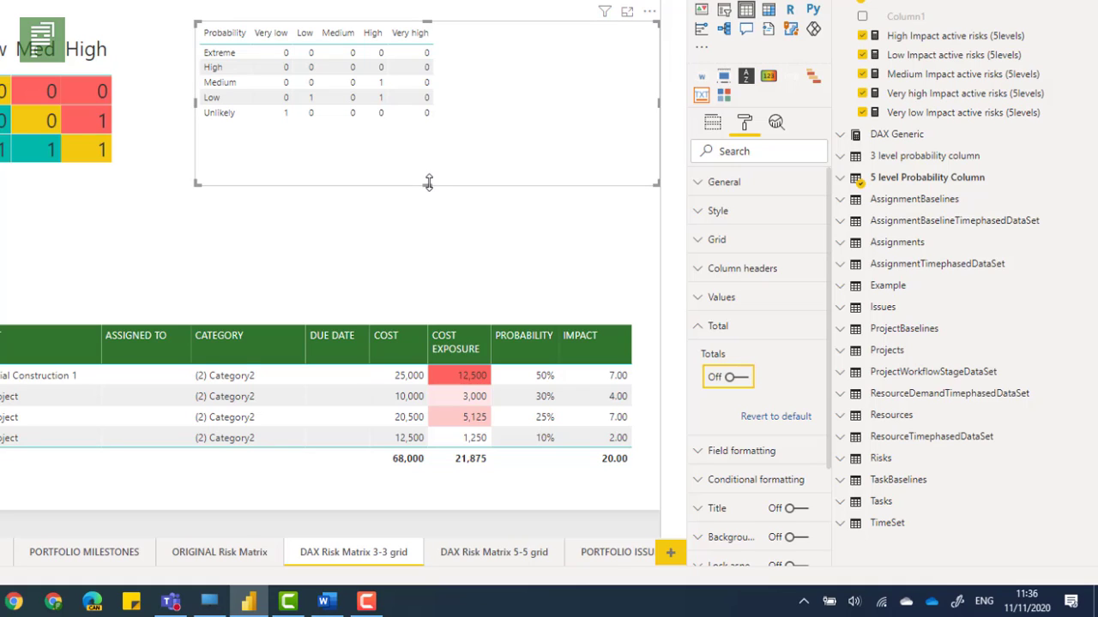
left_click_drag(428, 182, 421, 224)
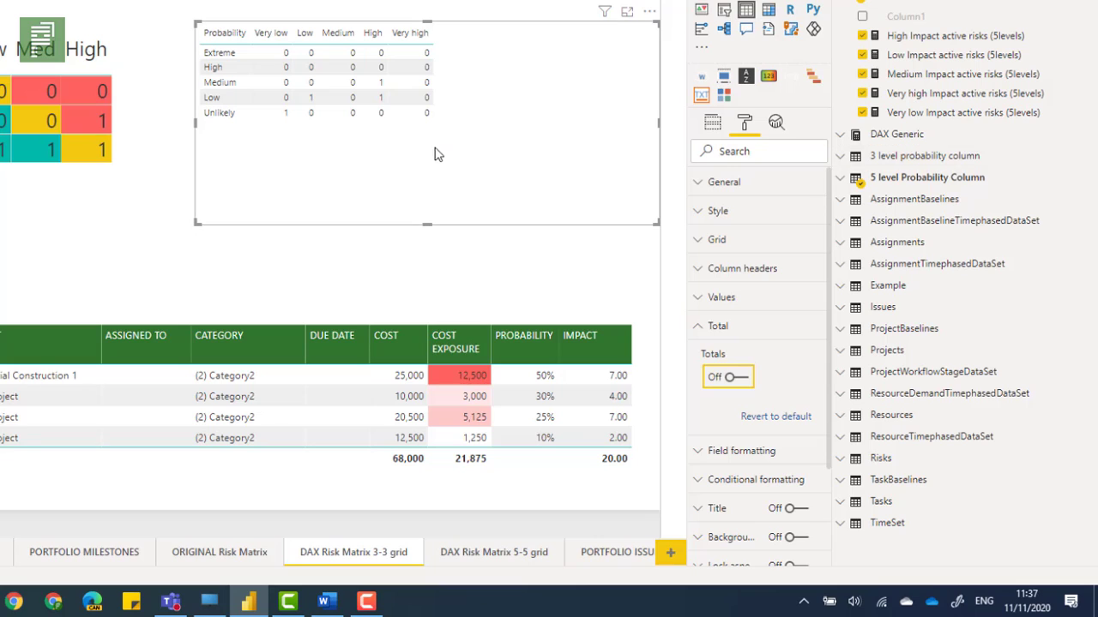
left_click(749, 326)
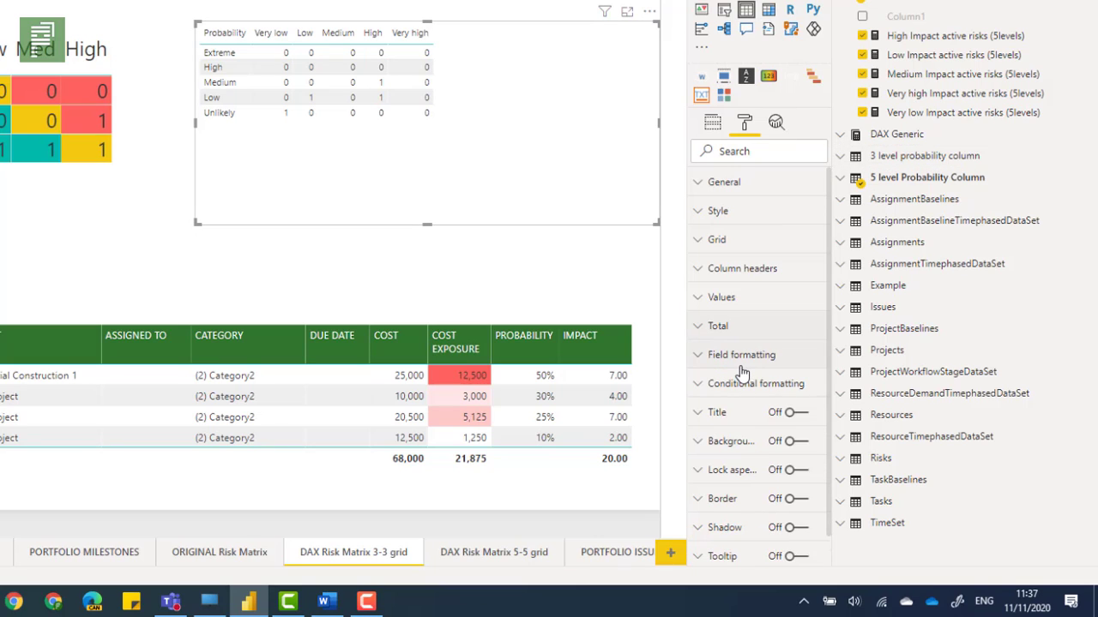
Step: Turn on conditional background color formatting for the Very low column of the 5-level table visual
left_click(743, 355)
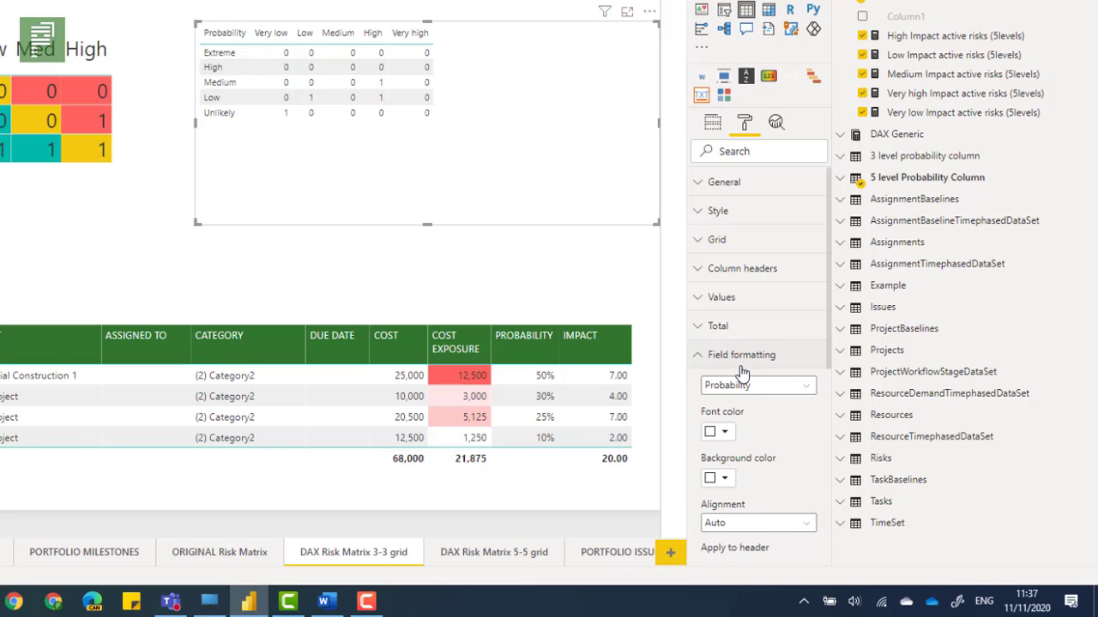
left_click(743, 368)
left_click(730, 384)
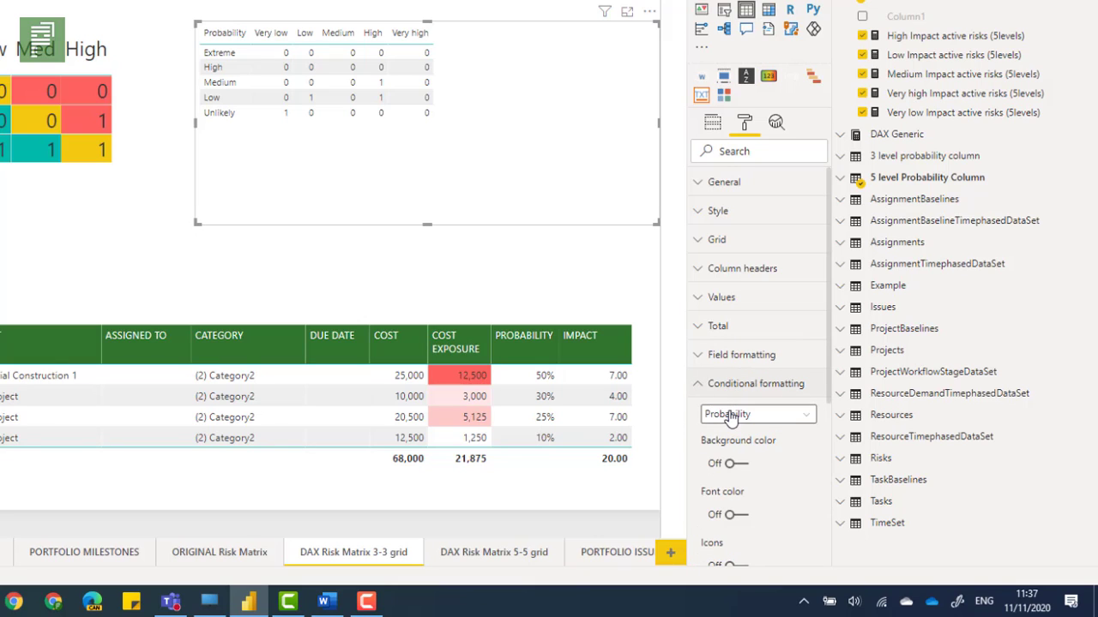
left_click(730, 415)
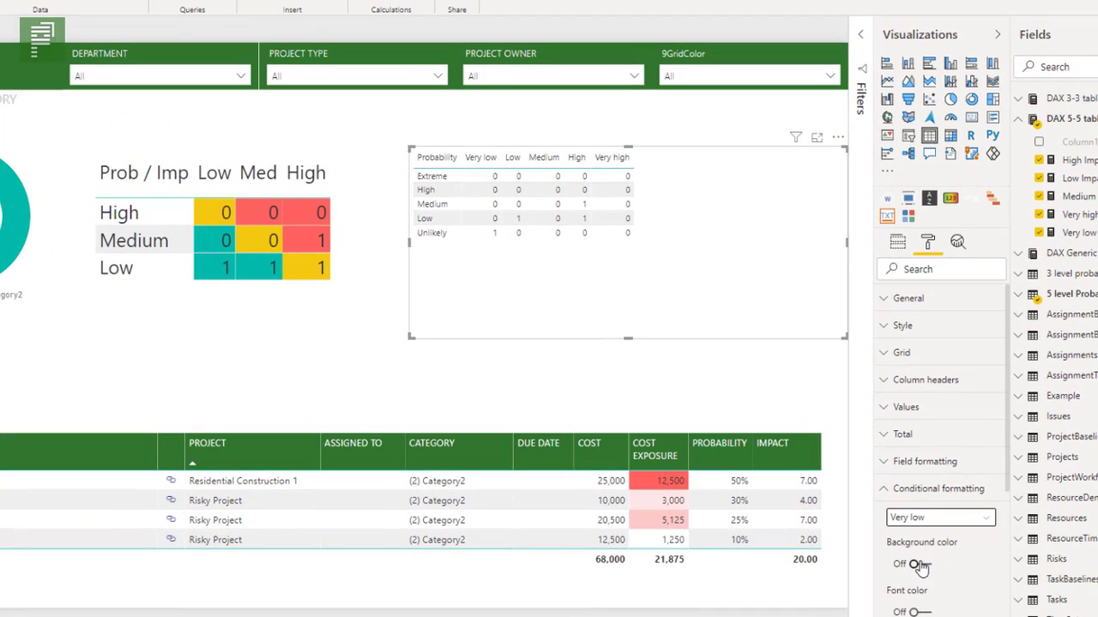
left_click(733, 463)
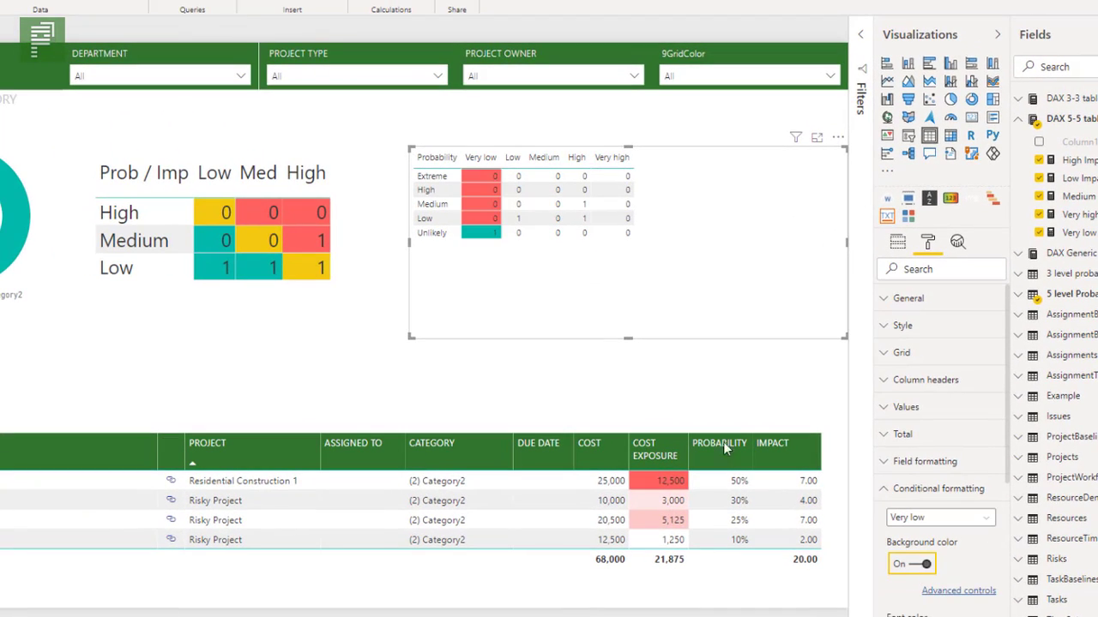
Step: Open the advanced background color settings of the Very low column and set them to format by Rules
left_click(980, 597)
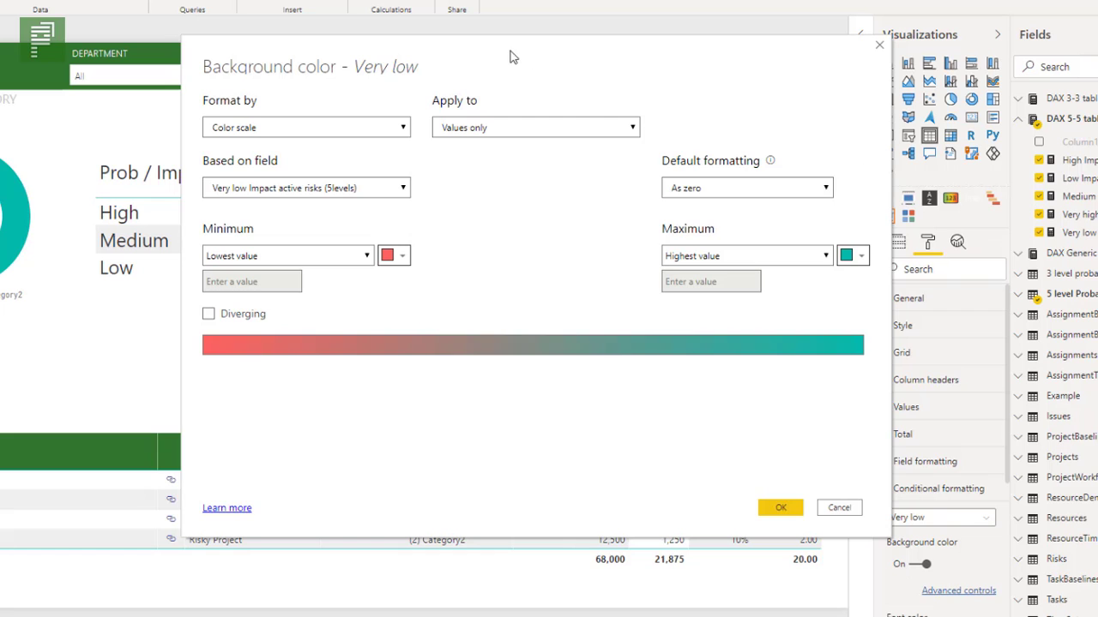
left_click_drag(476, 52, 841, 120)
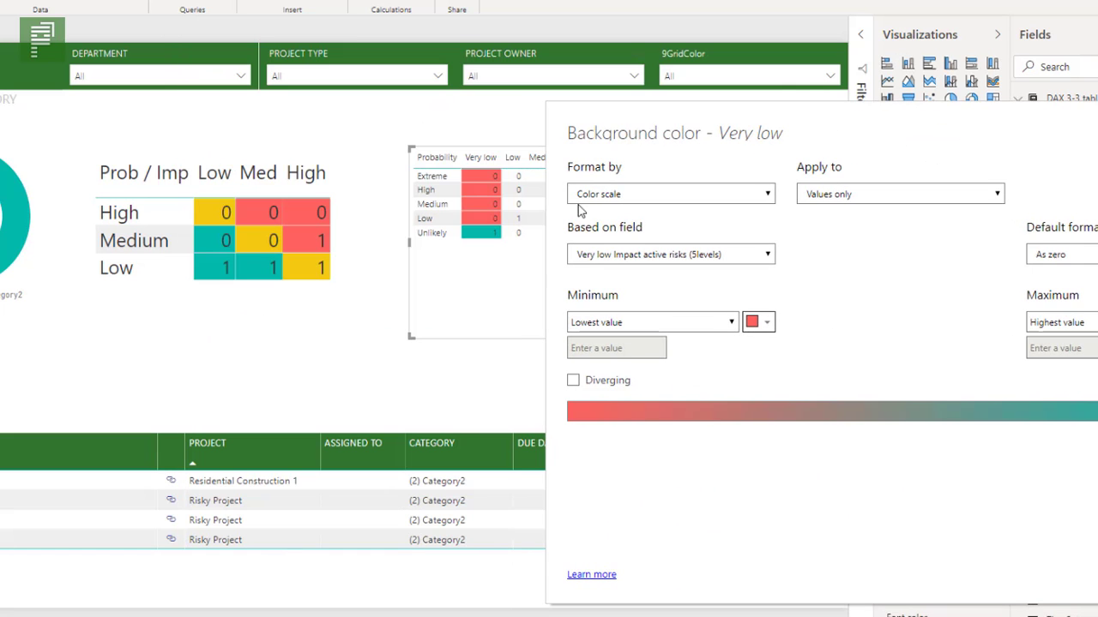
left_click_drag(767, 126, 302, 116)
left_click(206, 185)
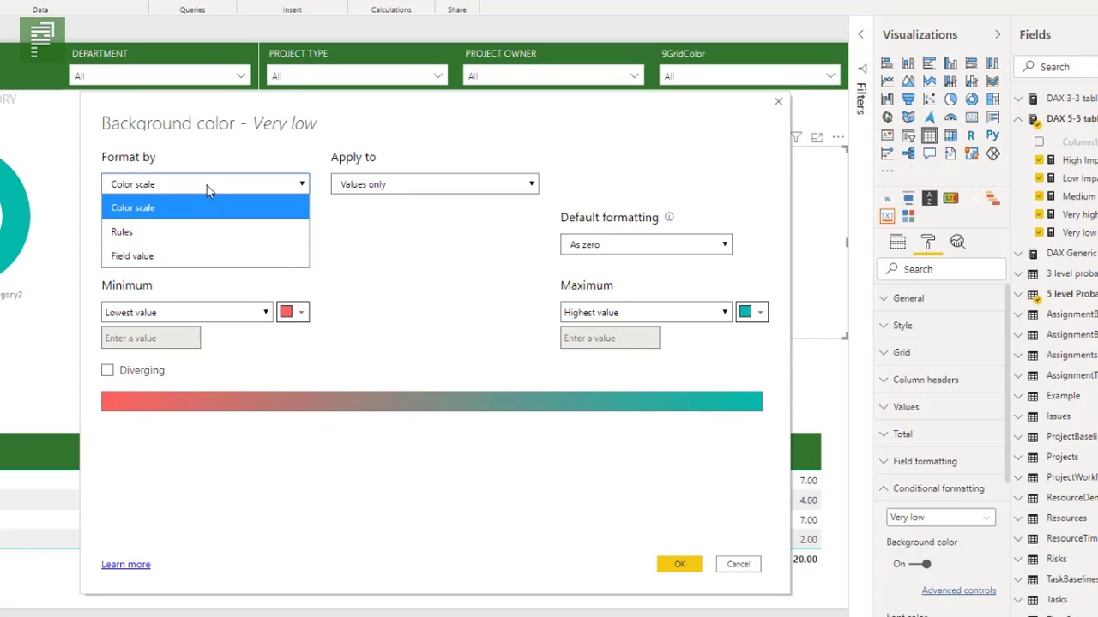
left_click(207, 185)
left_click(207, 185)
left_click(206, 237)
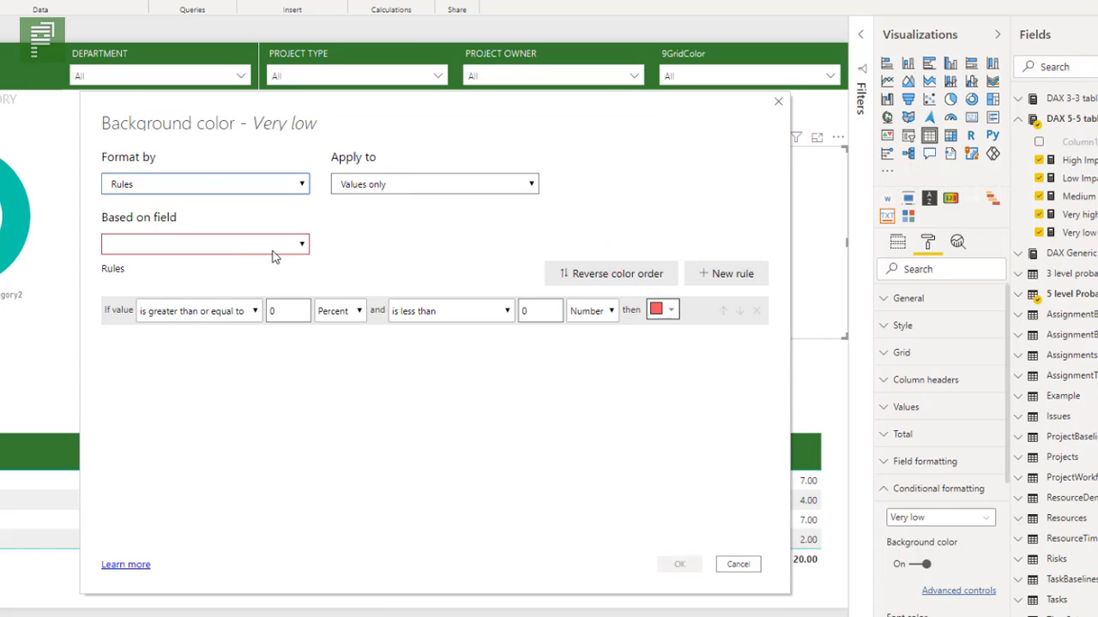
Step: Base the background color rules on OrderID from 5 level Probability Column, summarized as Sum
left_click(206, 245)
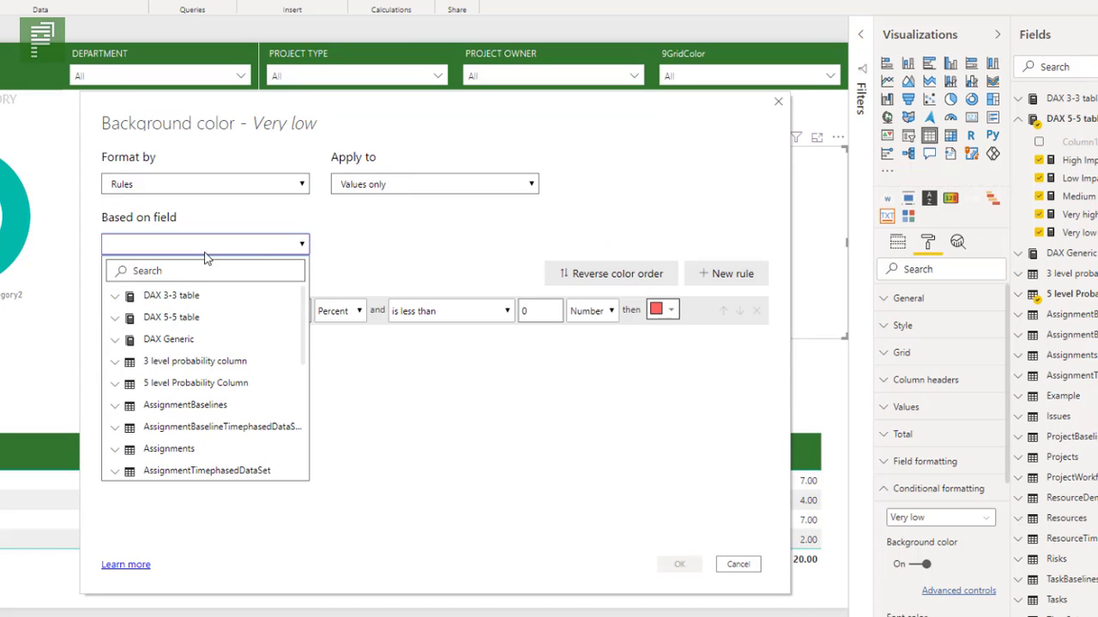
left_click(117, 385)
left_click(154, 415)
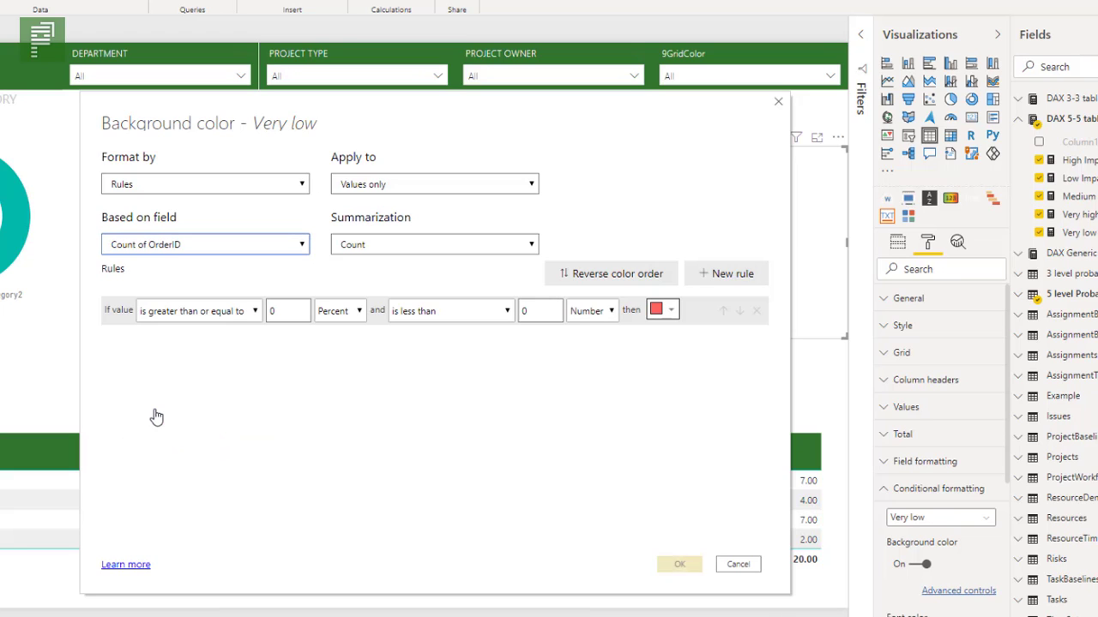
left_click(375, 246)
left_click(360, 265)
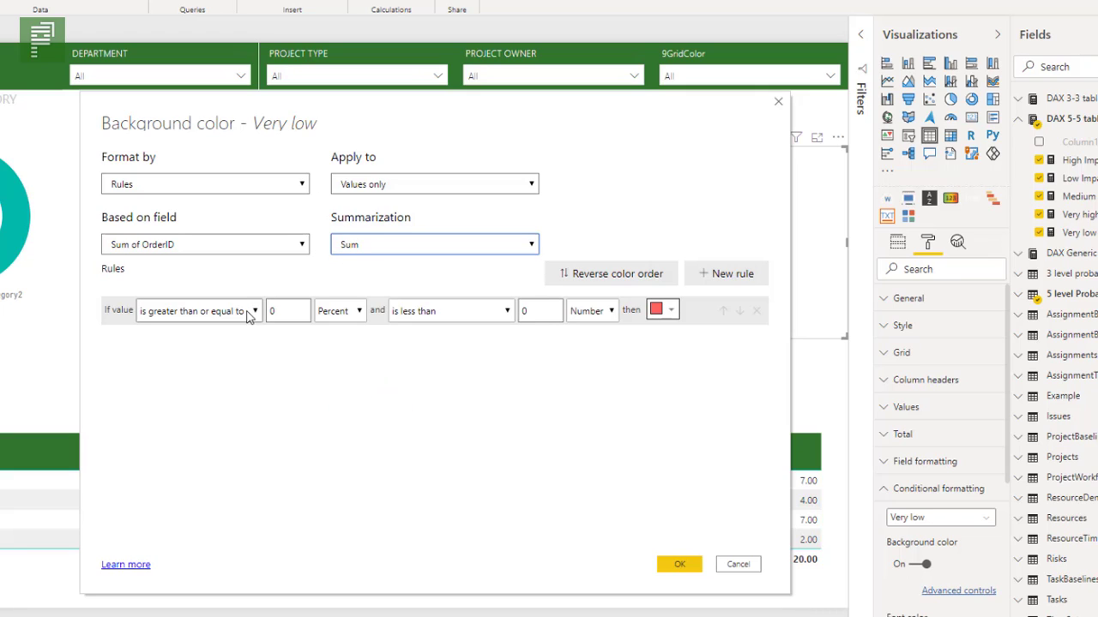
Step: Set the first rule's condition to "is" and add four more rules
left_click(248, 313)
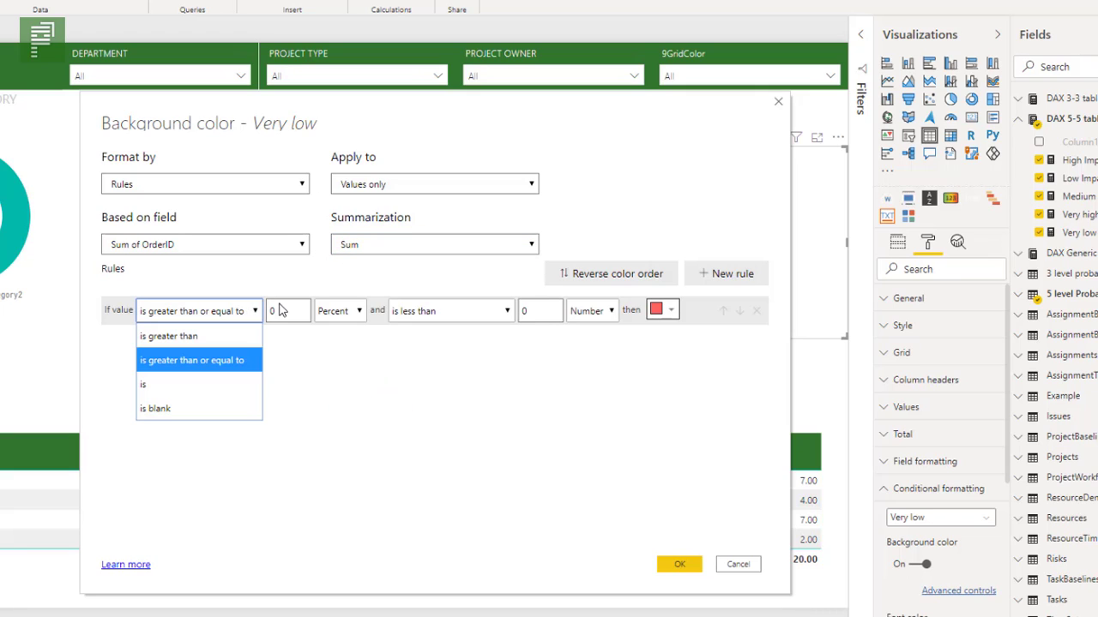
left_click(195, 384)
left_click(743, 284)
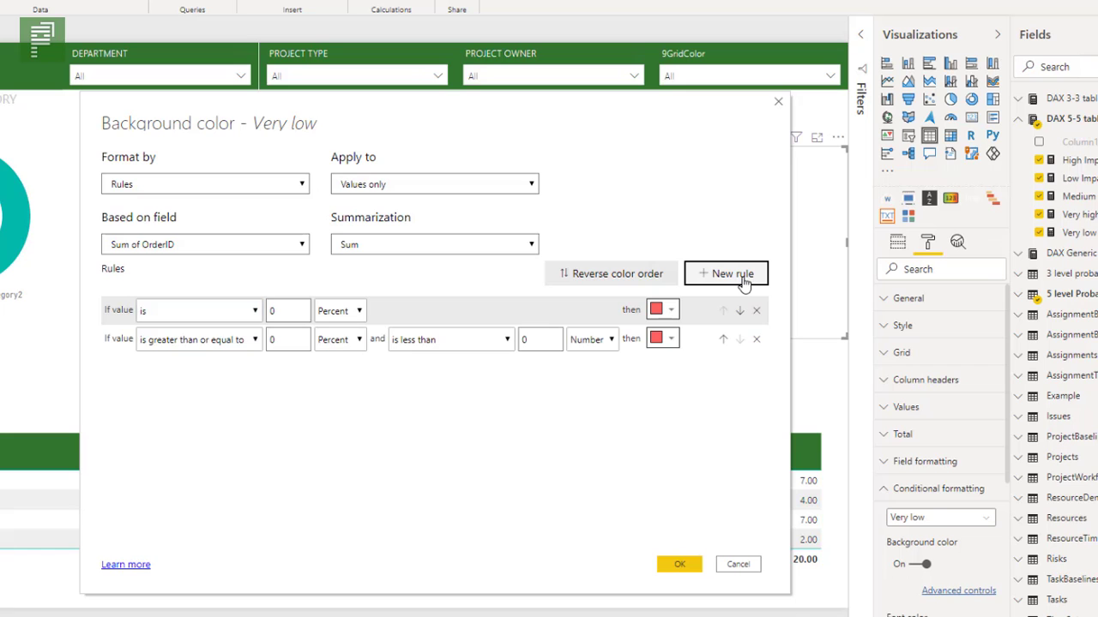
left_click(743, 283)
left_click(743, 283)
left_click(728, 274)
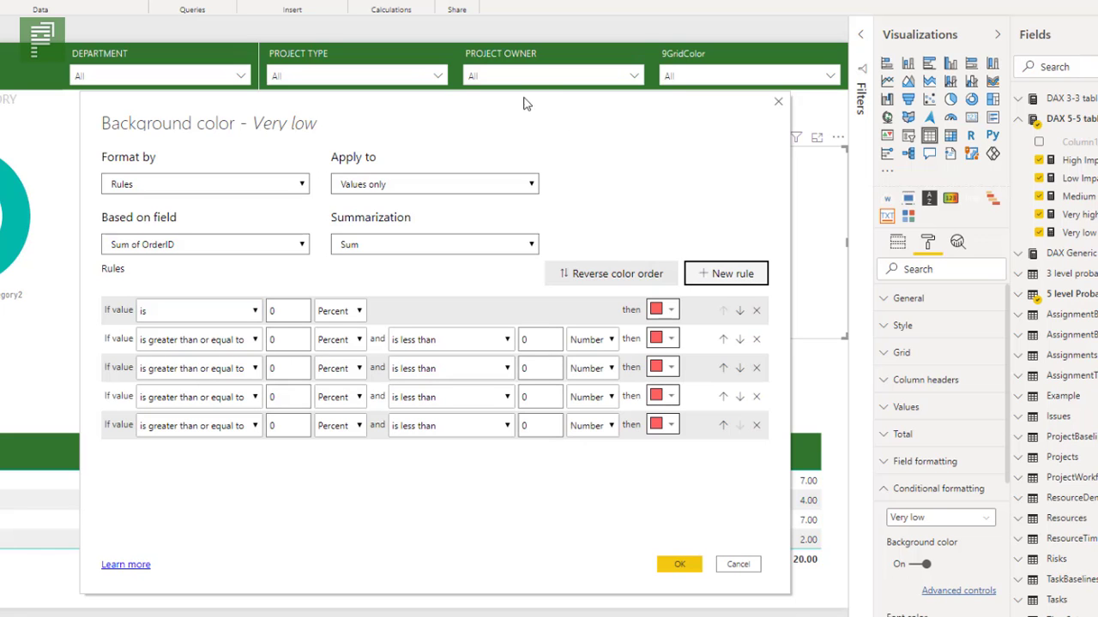
Step: Move the dialog aside to uncover the 3-3 risk matrix and set the four added rules' conditions to "is"
left_click_drag(523, 114, 963, 106)
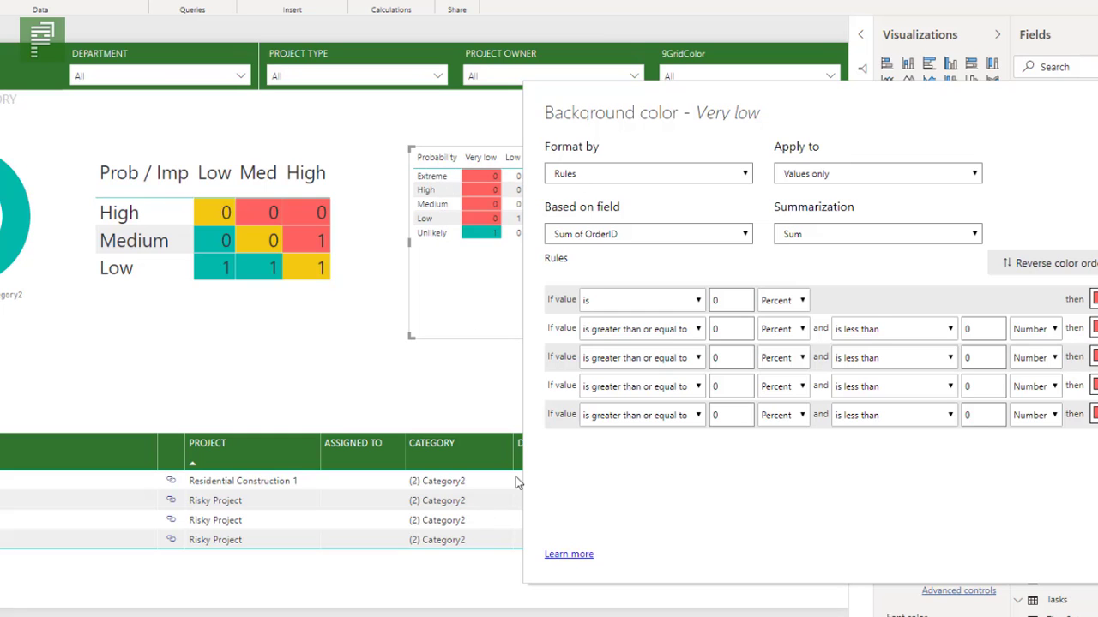
left_click(681, 328)
left_click(681, 328)
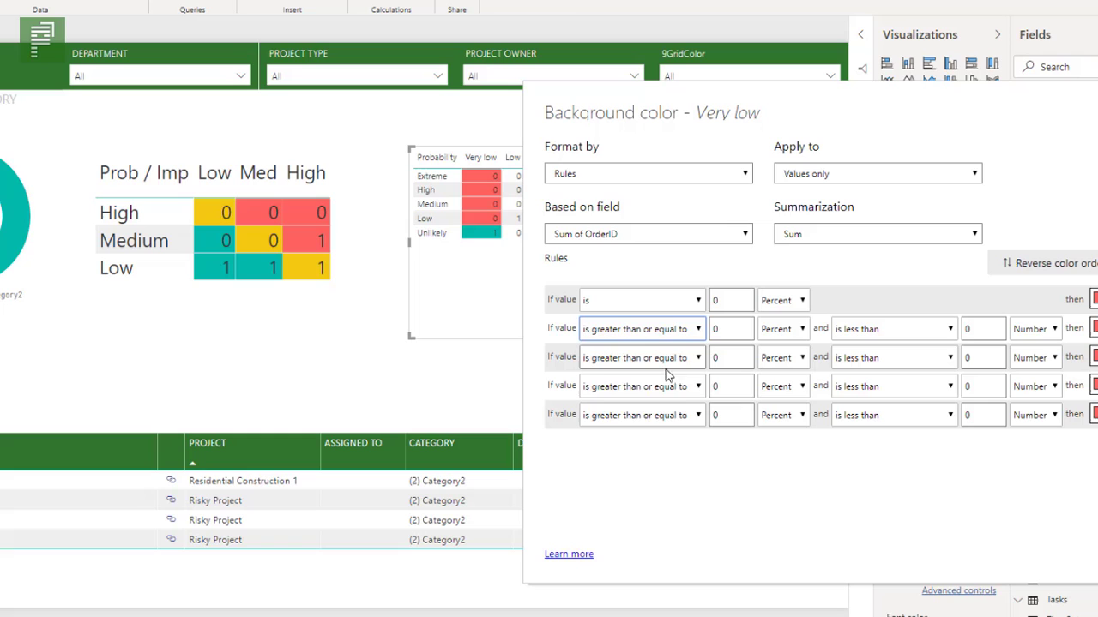
left_click(669, 329)
left_click(639, 397)
left_click(654, 357)
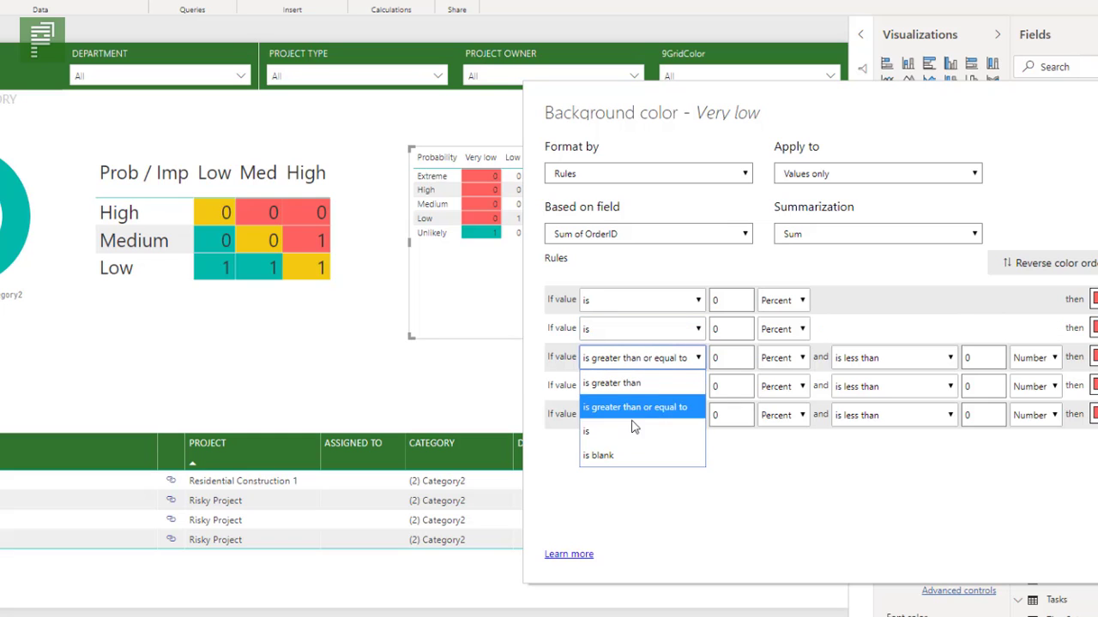
left_click(635, 432)
left_click(638, 386)
left_click(628, 460)
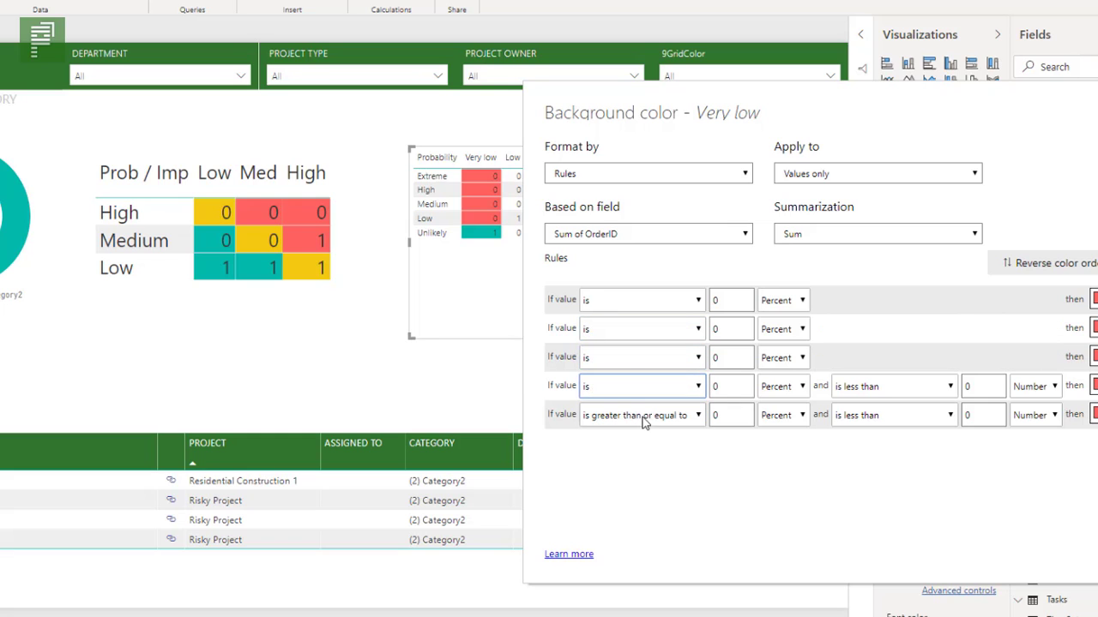
left_click(643, 415)
left_click(626, 484)
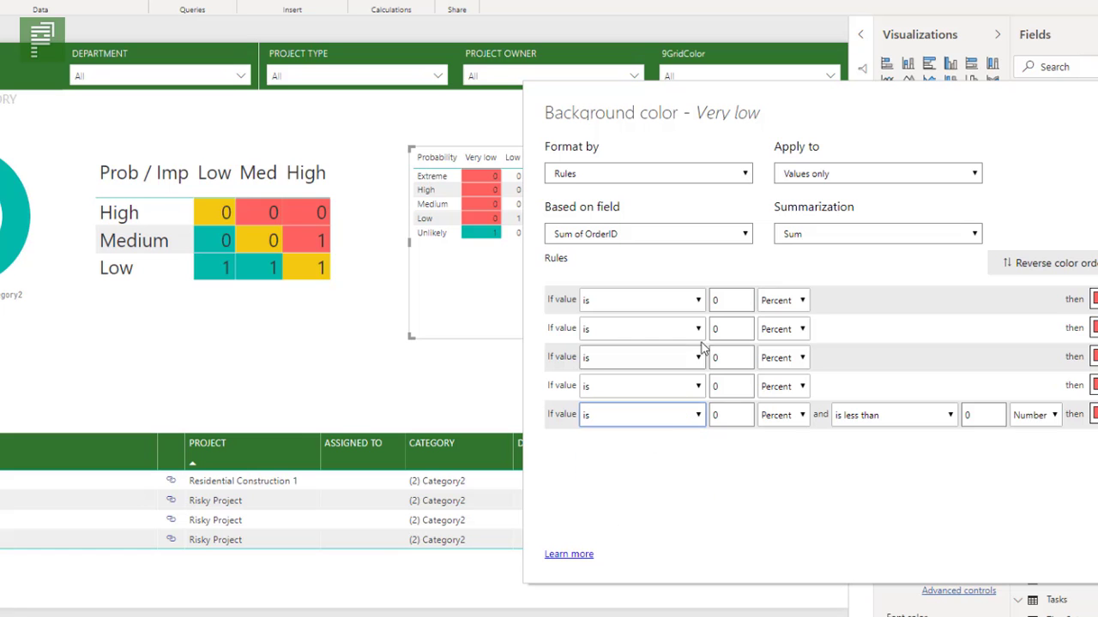
Step: Make all five rules compare by Number, with the values 01, 02, 03, 04 and 05 in order
left_click(782, 301)
left_click(776, 326)
left_click(782, 329)
left_click(728, 353)
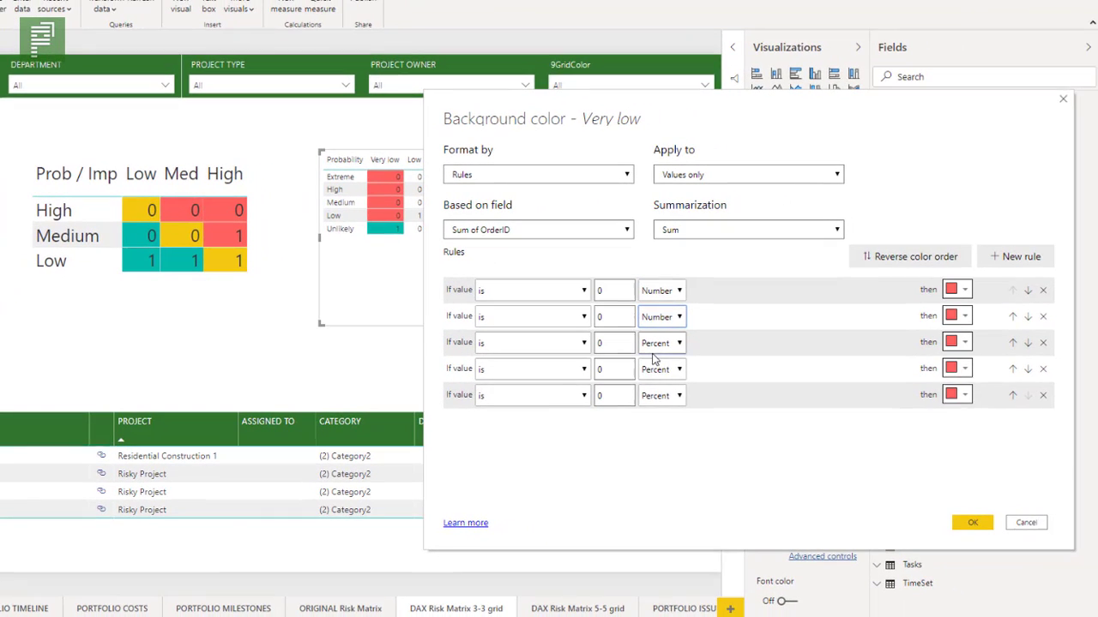
left_click(738, 352)
left_click(733, 377)
left_click(739, 380)
left_click(652, 392)
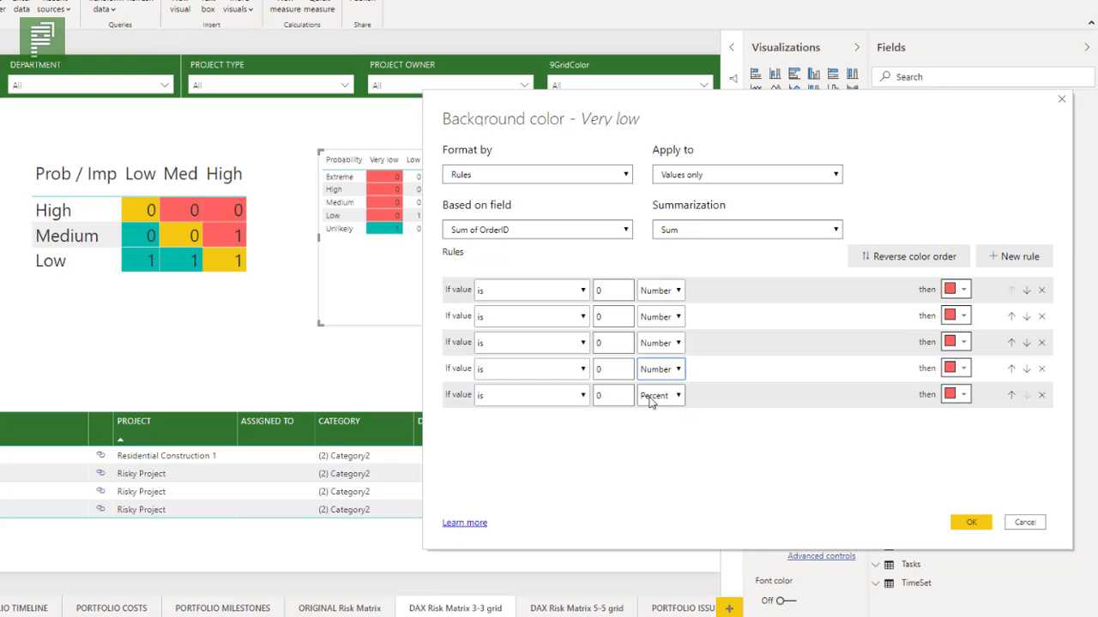
left_click(660, 395)
left_click(649, 418)
left_click(900, 261)
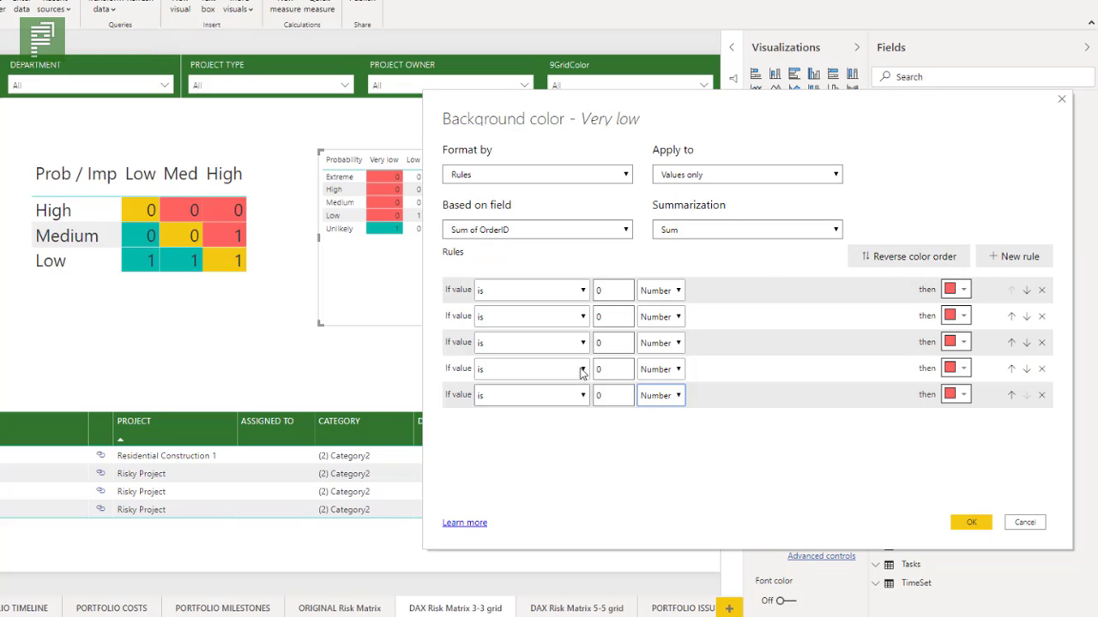
left_click(613, 293)
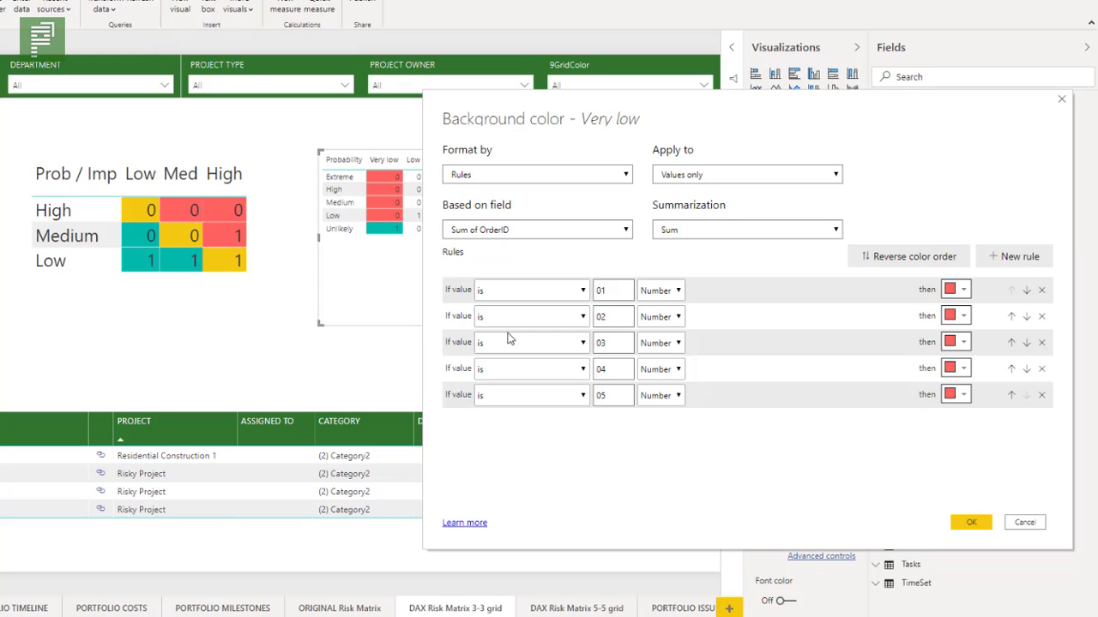
Step: Set the color of the 03, 04 and 05 rules for the Very low column to teal
left_click(960, 343)
left_click(883, 377)
left_click(961, 369)
left_click(883, 404)
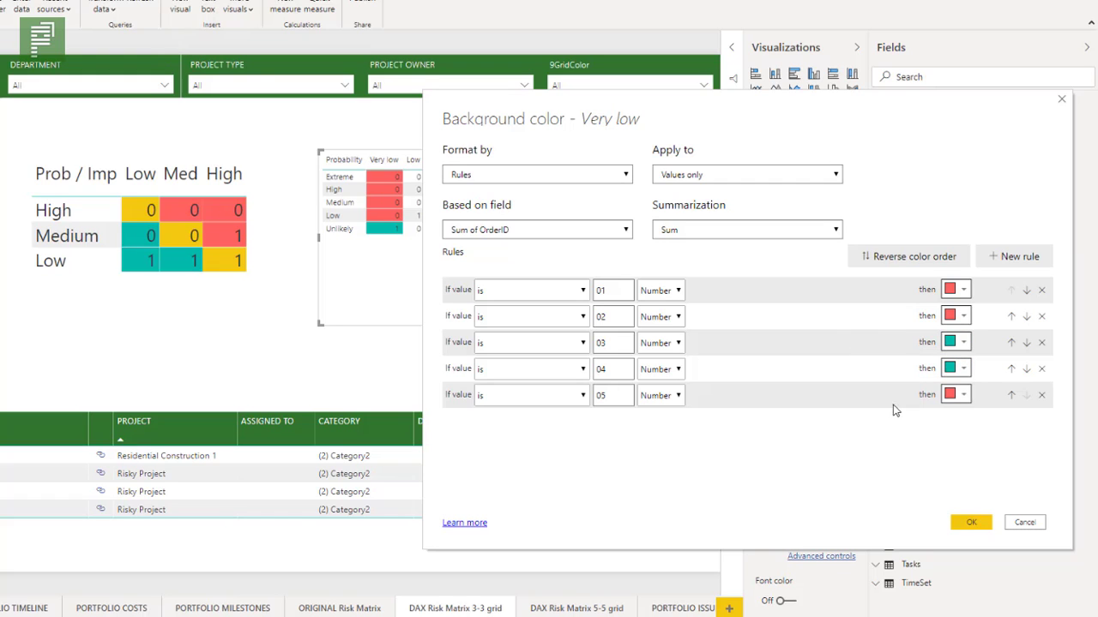
left_click(959, 398)
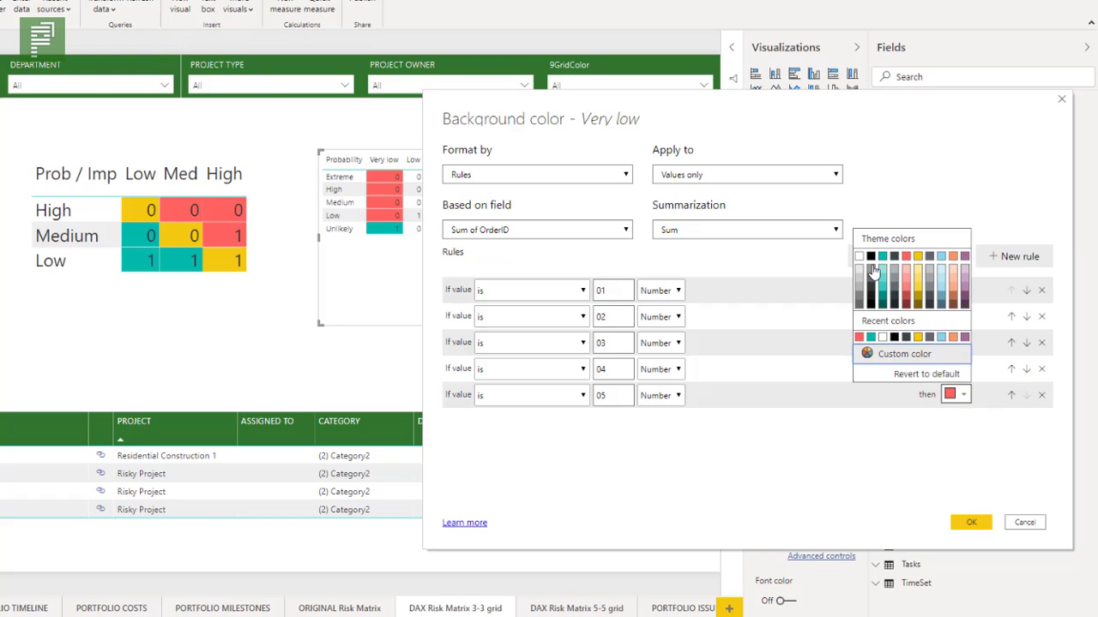
left_click(883, 265)
Step: Set the color of the 01 and 02 rules to yellow and apply the Very low column's background rules
left_click(952, 290)
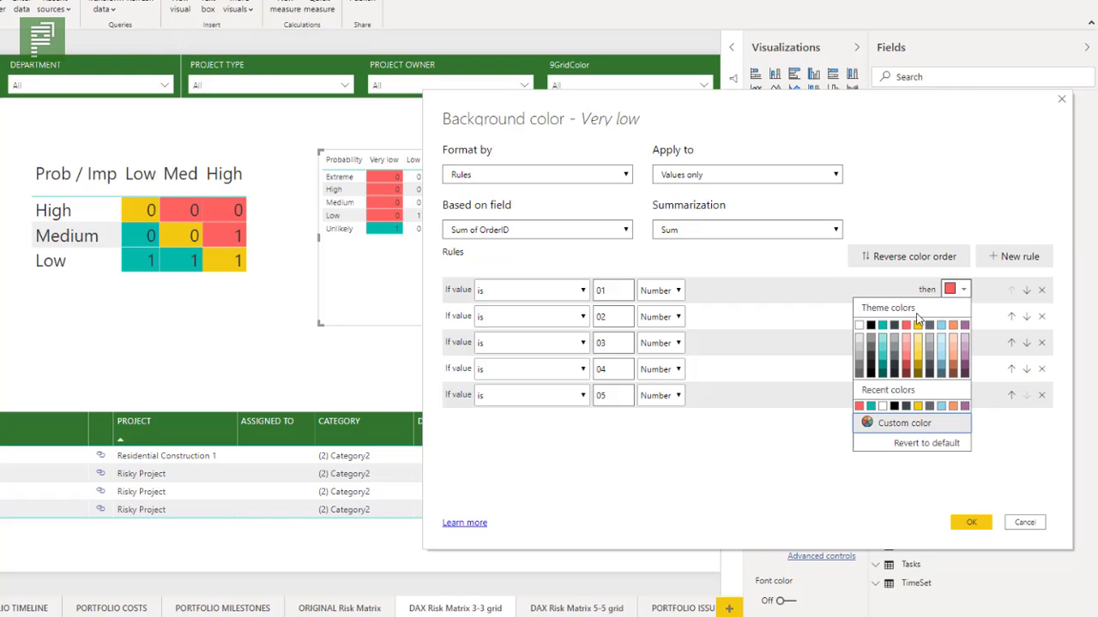
left_click(918, 326)
left_click(953, 316)
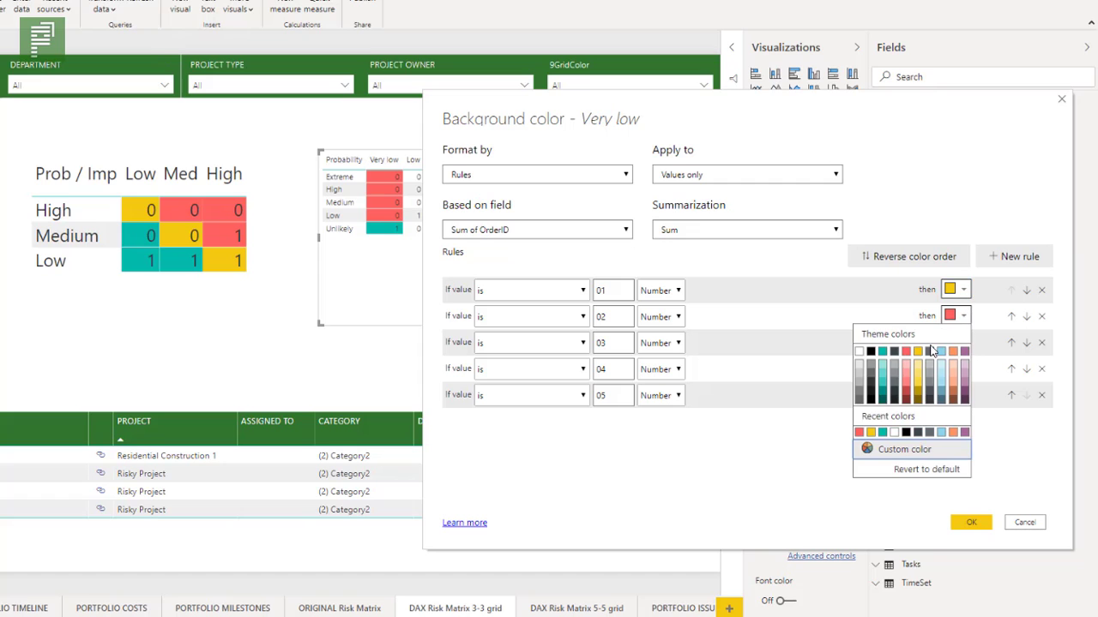
left_click(918, 353)
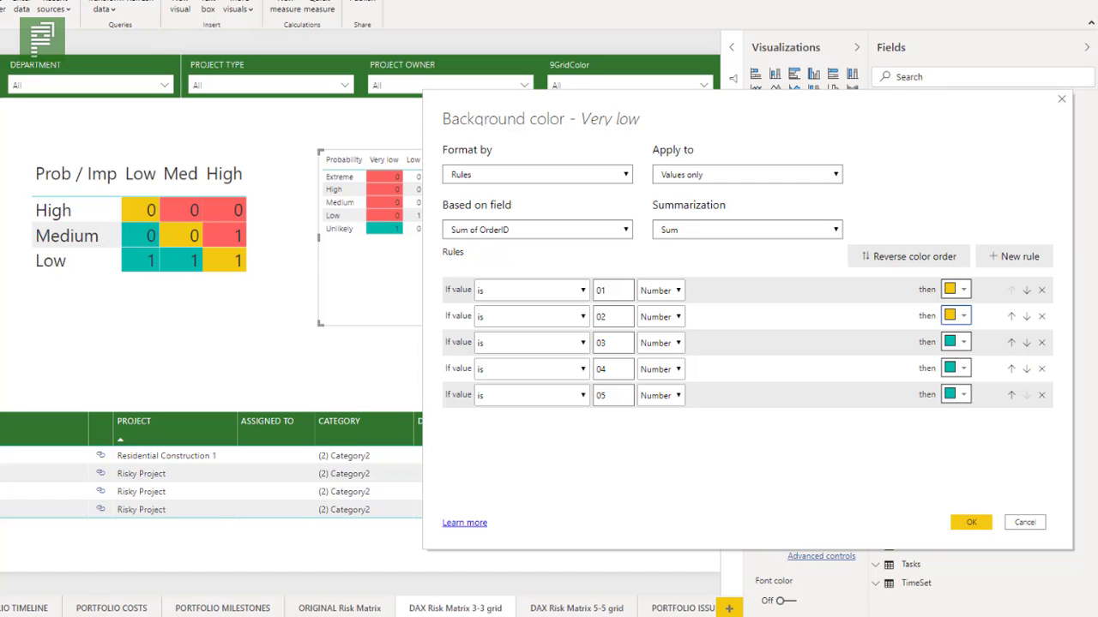
left_click(983, 520)
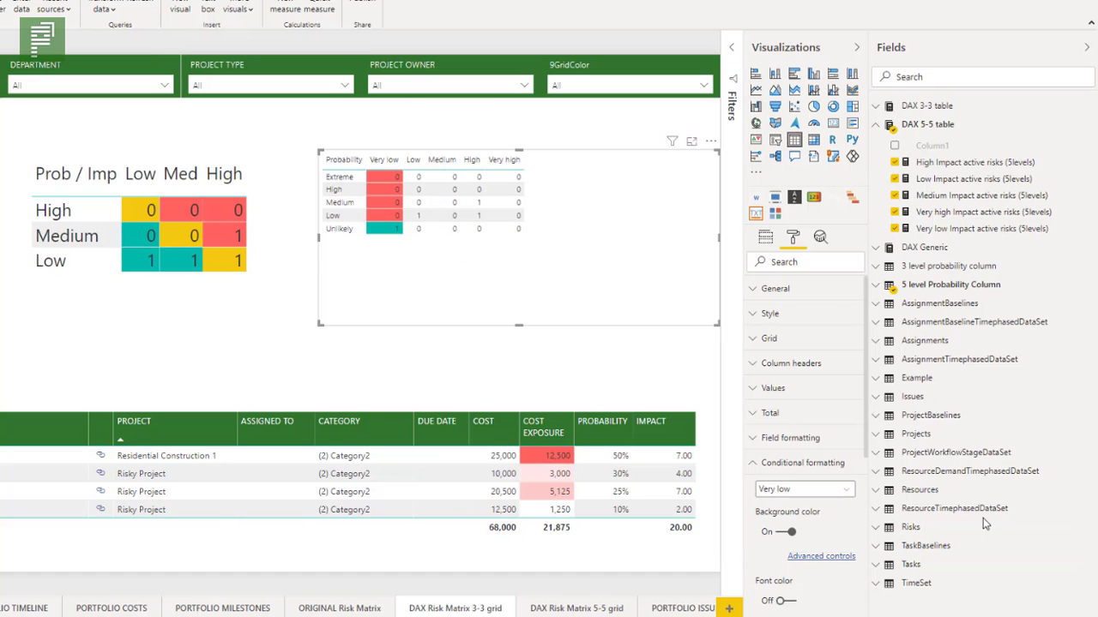
Step: Color the Low impact column by rules: red for Extreme, yellow for High and Medium, teal for Low and Unlikely
left_click(393, 241)
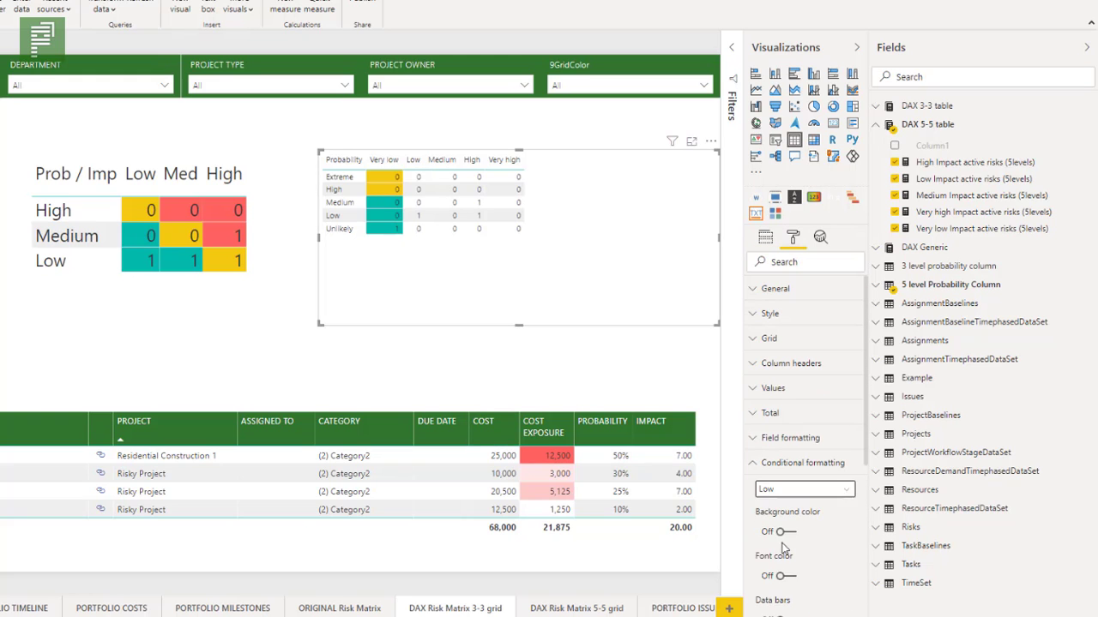
left_click(821, 556)
left_click(219, 354)
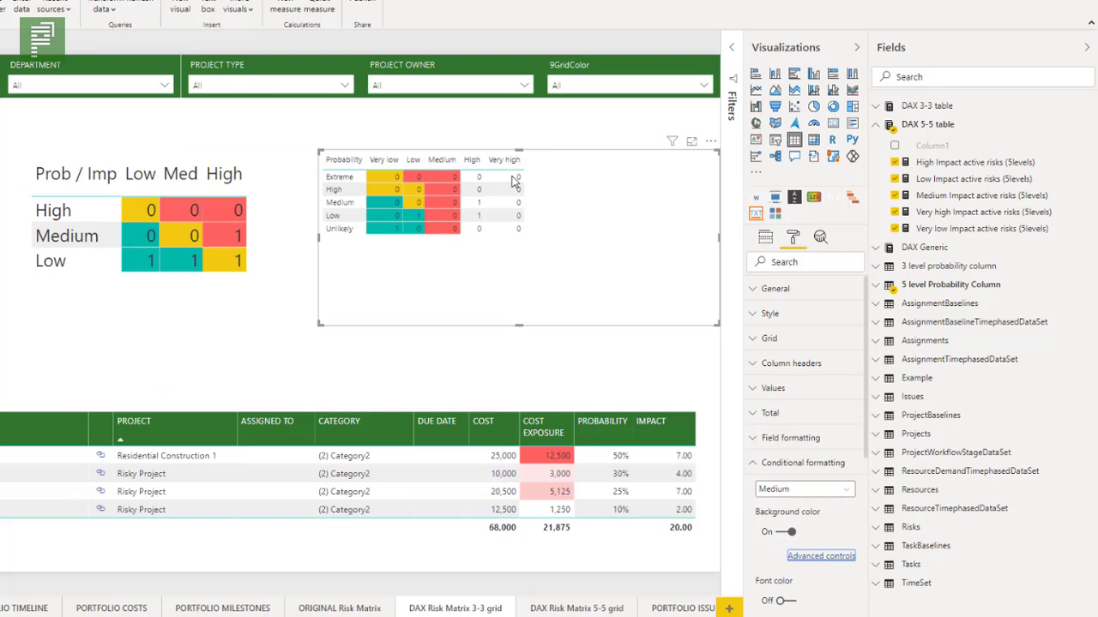
Step: Create five background color rules for the Very high column and set every rule's condition to "is"
left_click(806, 489)
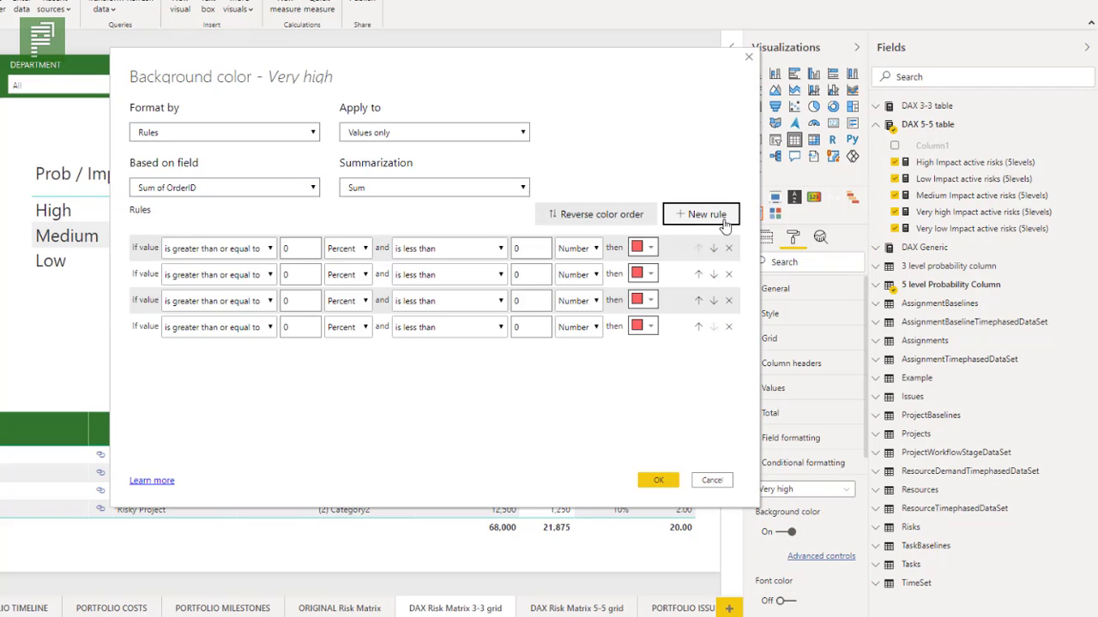
left_click(720, 216)
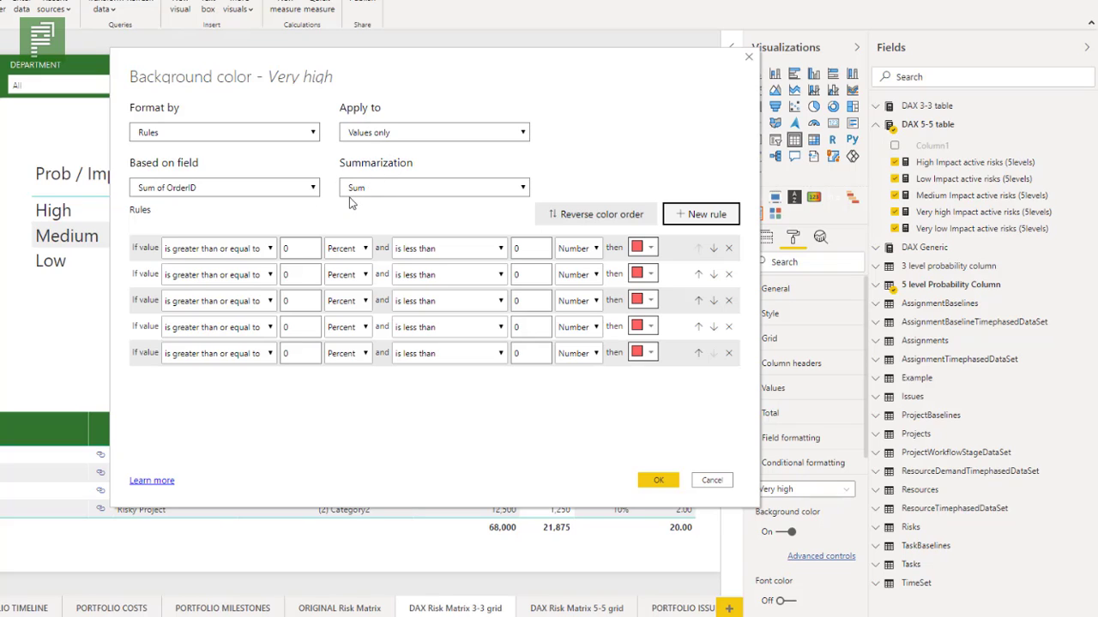
left_click(216, 249)
left_click(211, 307)
left_click(211, 281)
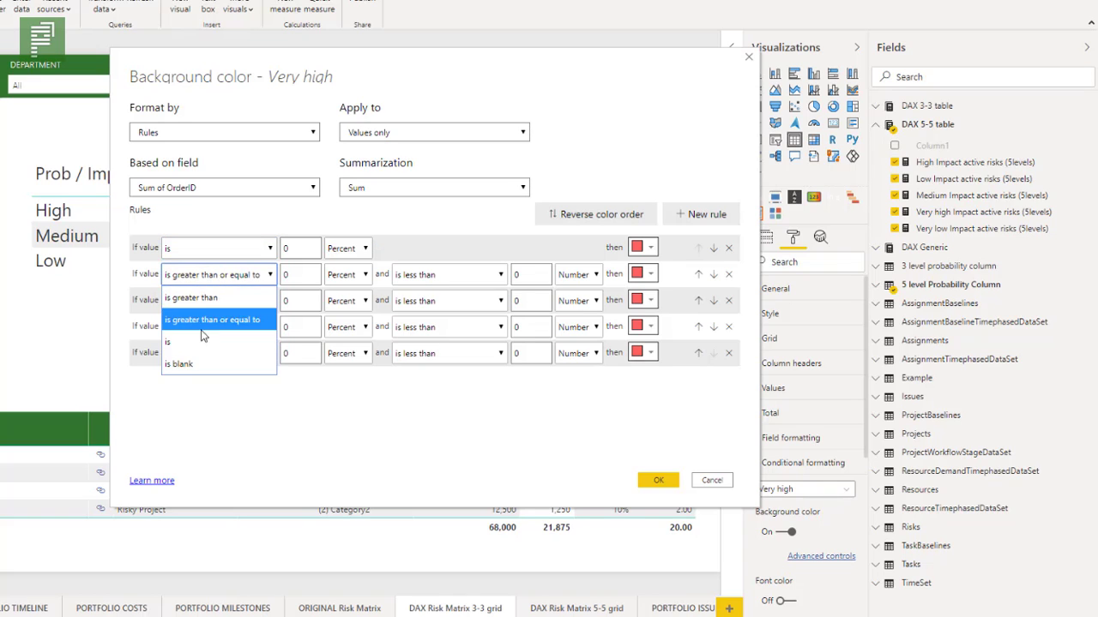
left_click(202, 342)
left_click(210, 302)
left_click(200, 370)
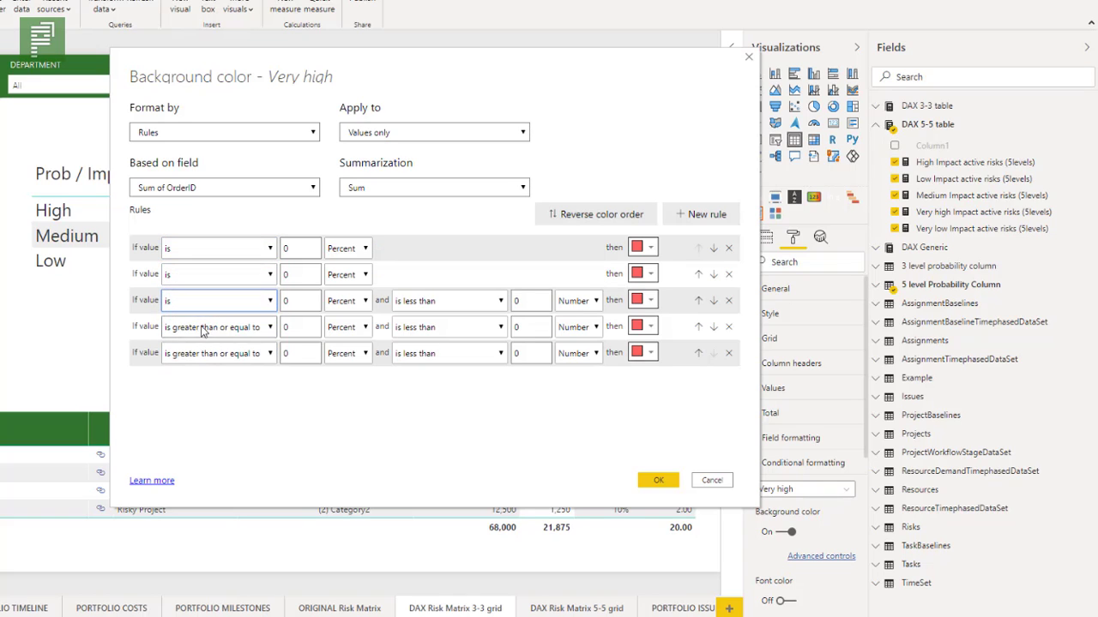
left_click(214, 326)
left_click(201, 394)
left_click(215, 353)
left_click(204, 419)
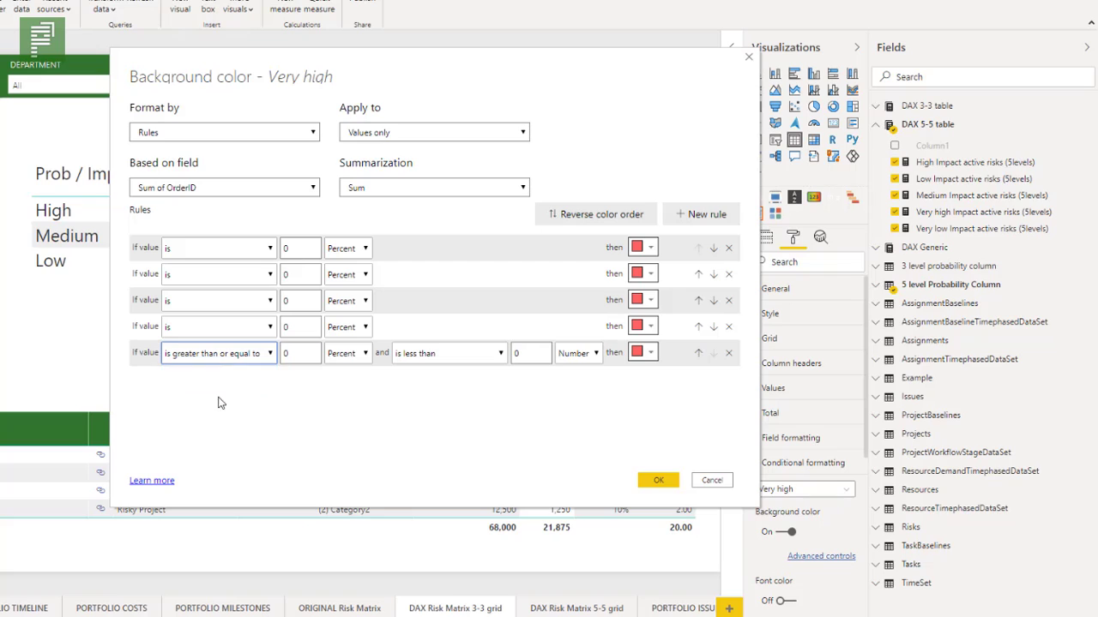
Step: Enter 01, 02, 3, 04 and 05 in order as the comparison values of the five Very high rules
type("2")
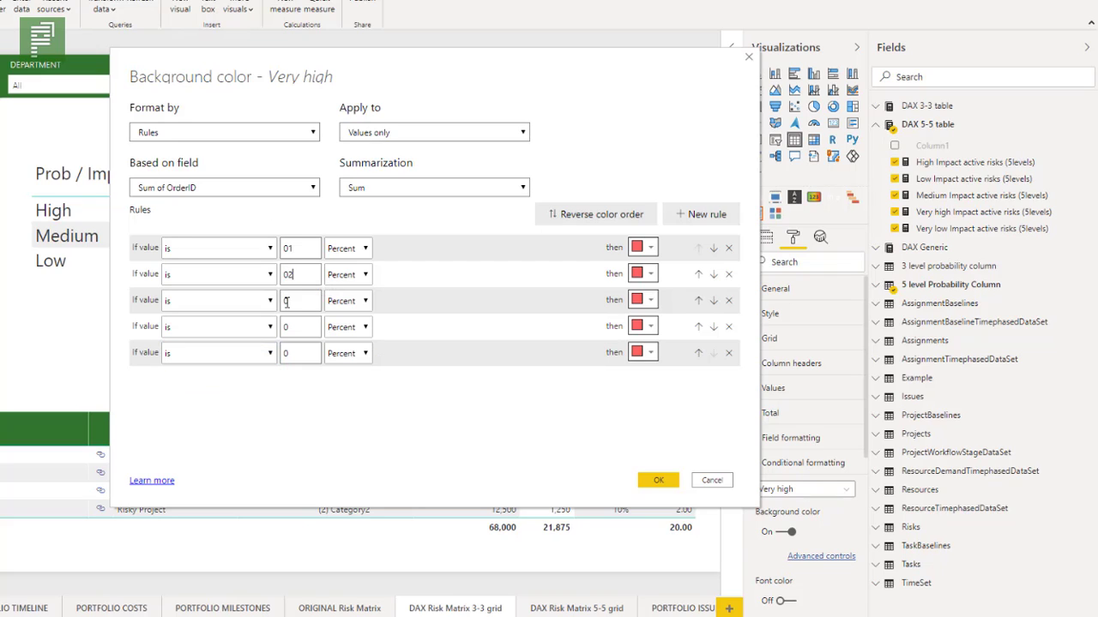
left_click(285, 301)
type("3")
left_click(298, 303)
key("BackSpace")
left_click(297, 324)
Step: Make all five Very high rules compare by Number instead of Percent
left_click(351, 249)
left_click(346, 271)
left_click(347, 275)
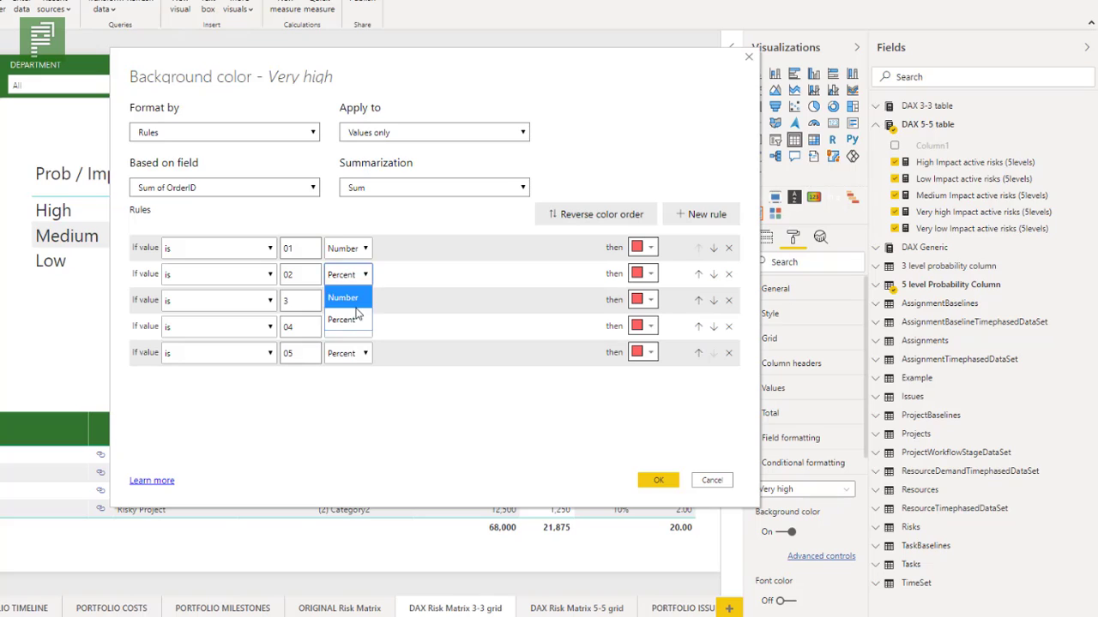
left_click(345, 297)
left_click(351, 302)
left_click(347, 323)
left_click(347, 328)
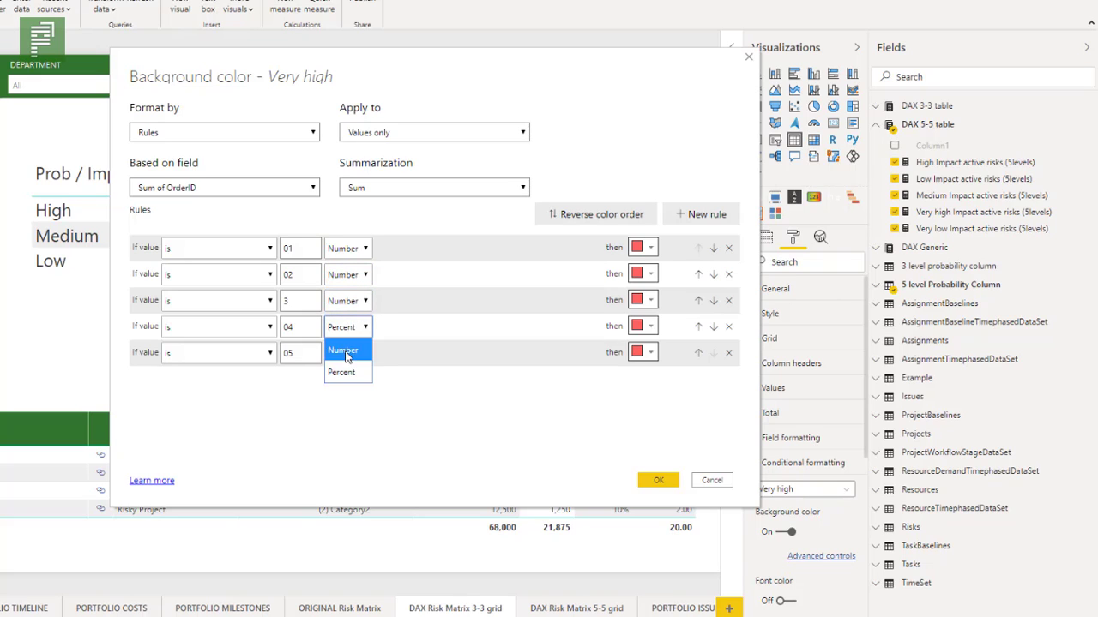
left_click(345, 350)
left_click(345, 355)
left_click(349, 378)
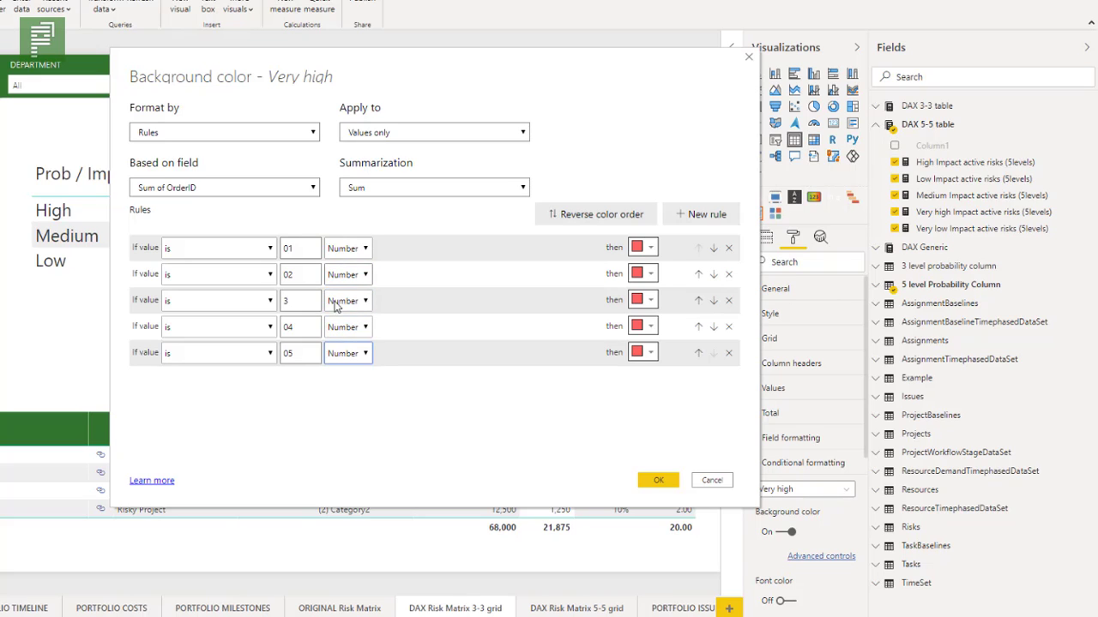
Step: Set the color of the 05 rule to yellow and apply the Very high column's background rules
left_click(637, 353)
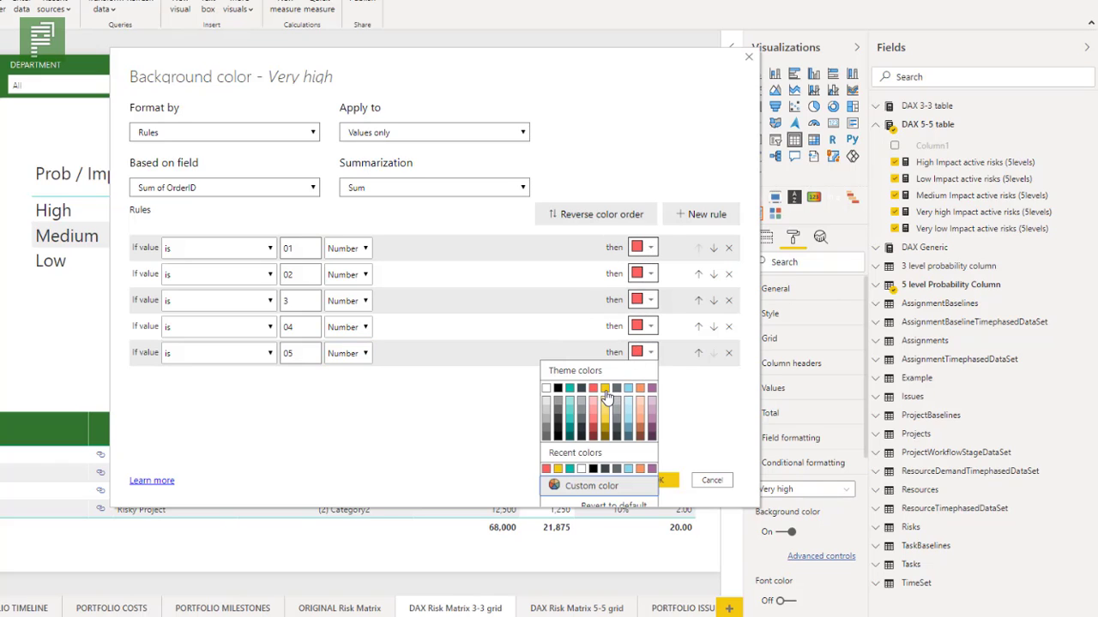
left_click(605, 388)
left_click(659, 480)
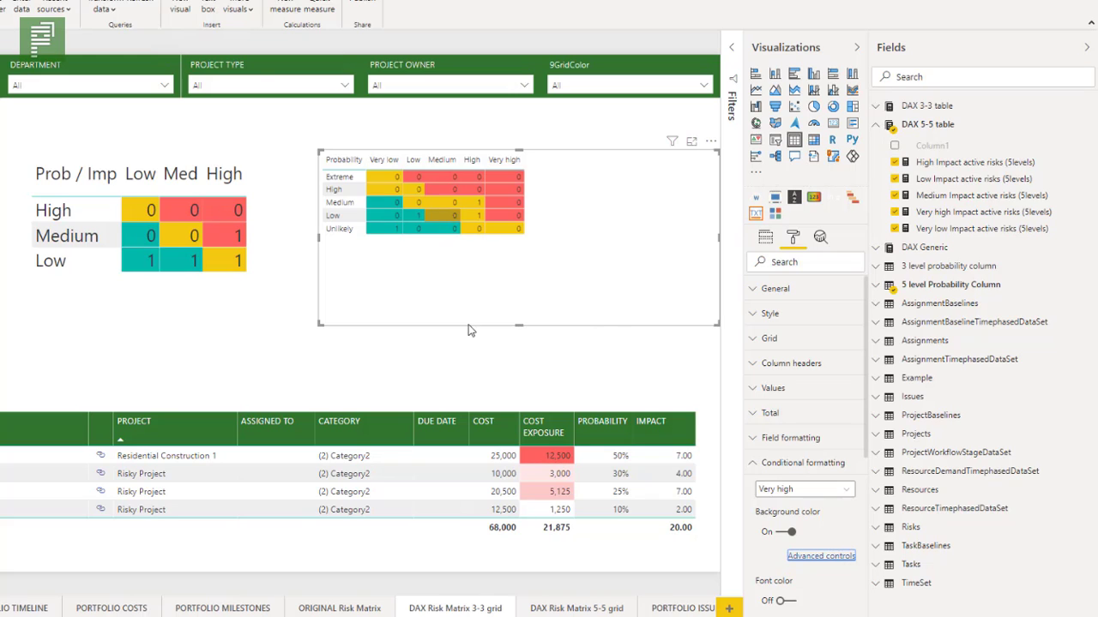
Step: Center the values of the Very low column through the table's field formatting
left_click(763, 462)
left_click(760, 441)
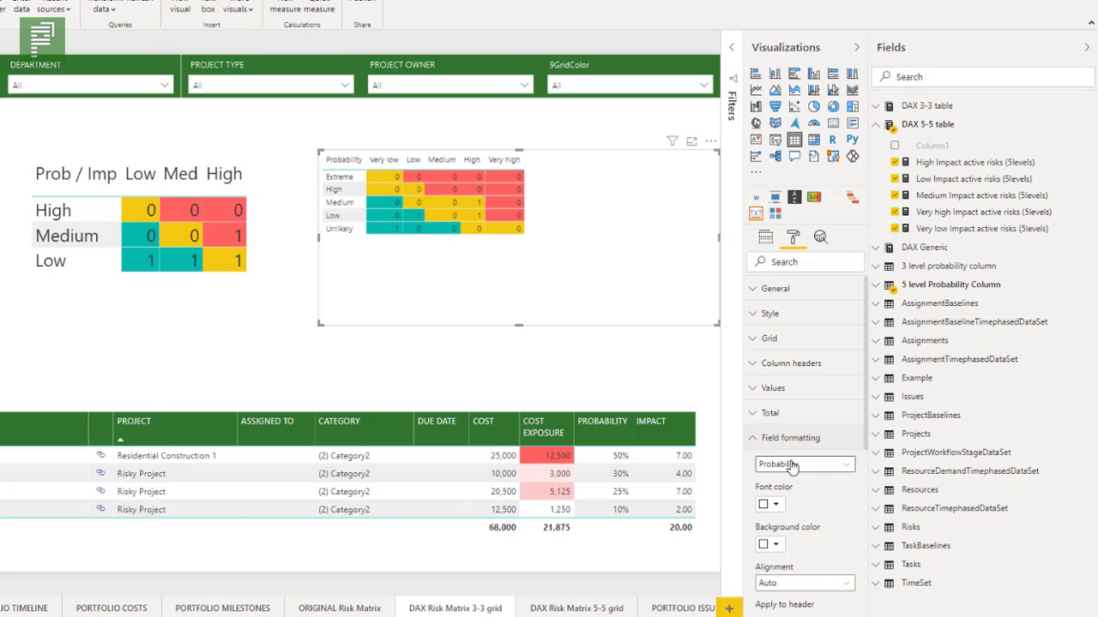
left_click(793, 465)
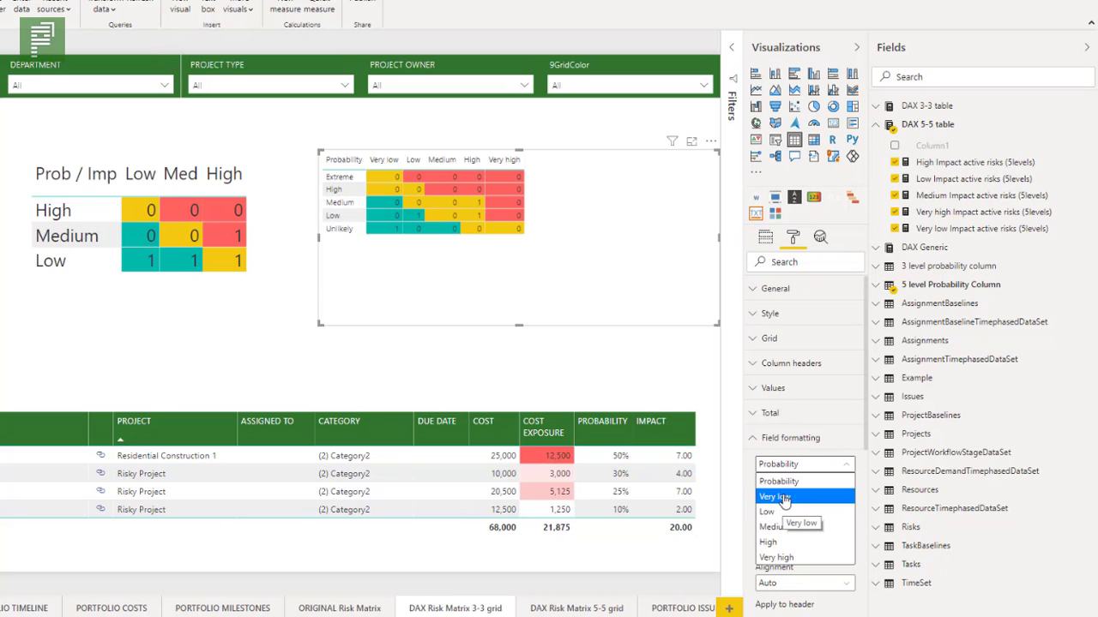
left_click(776, 497)
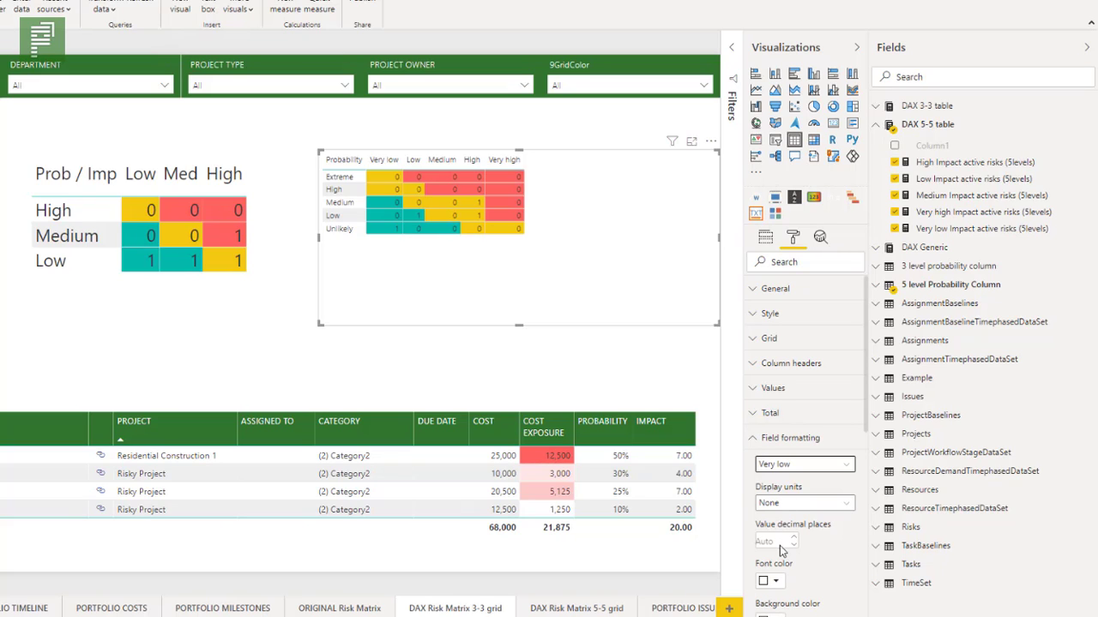
scroll(779, 545, "down", 3)
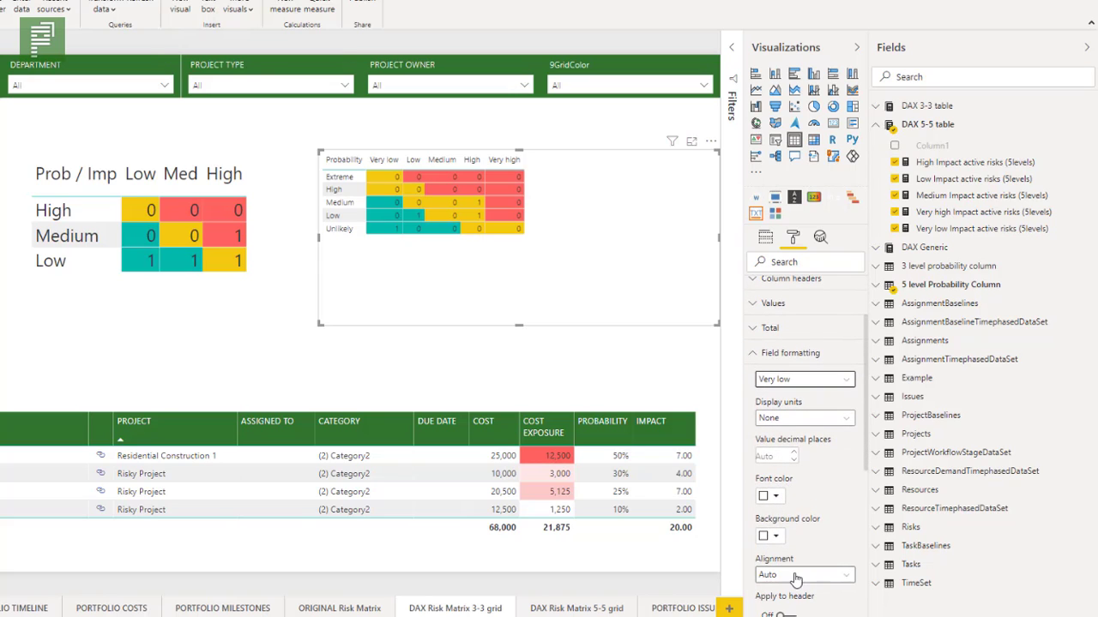
left_click(795, 580)
left_click(770, 543)
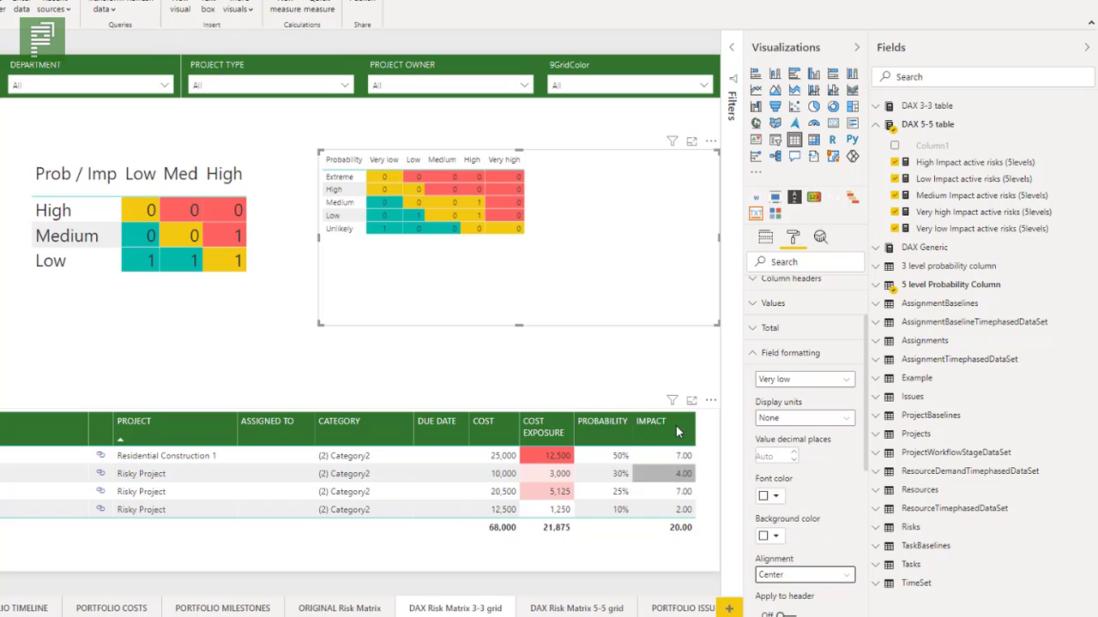
Step: Center the values of the Low and Medium columns
left_click(791, 381)
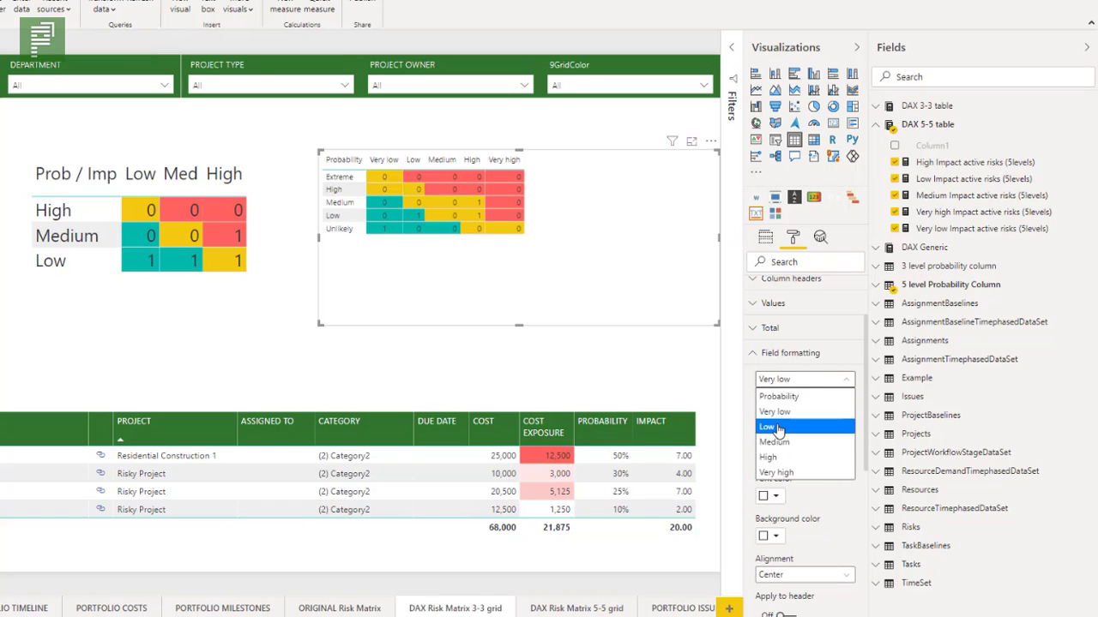
left_click(789, 419)
left_click(790, 579)
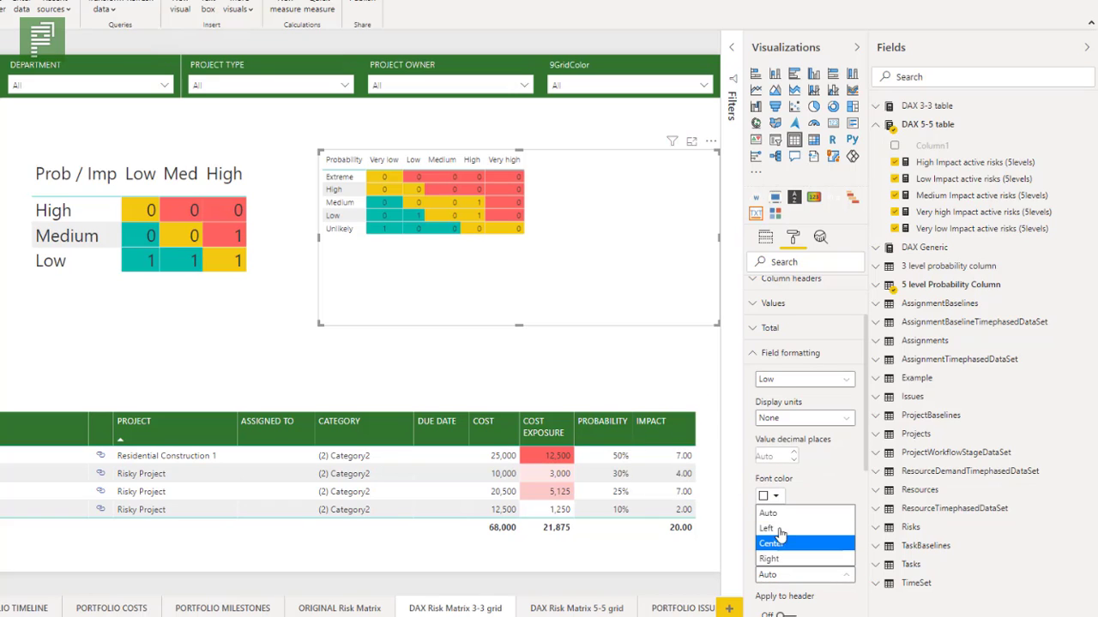
left_click(772, 541)
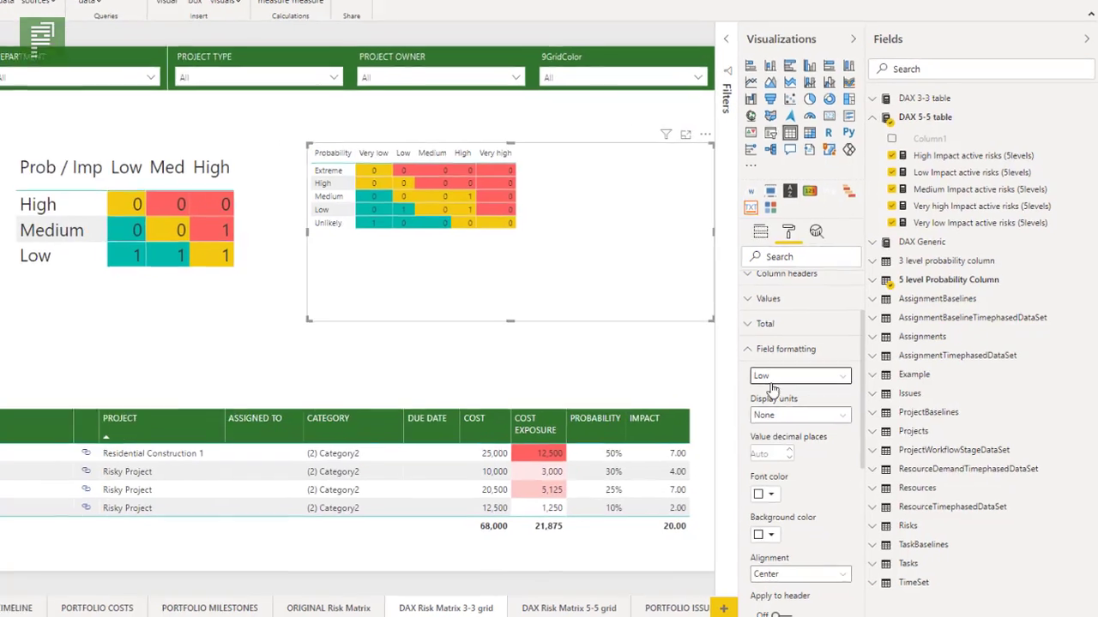
left_click(772, 381)
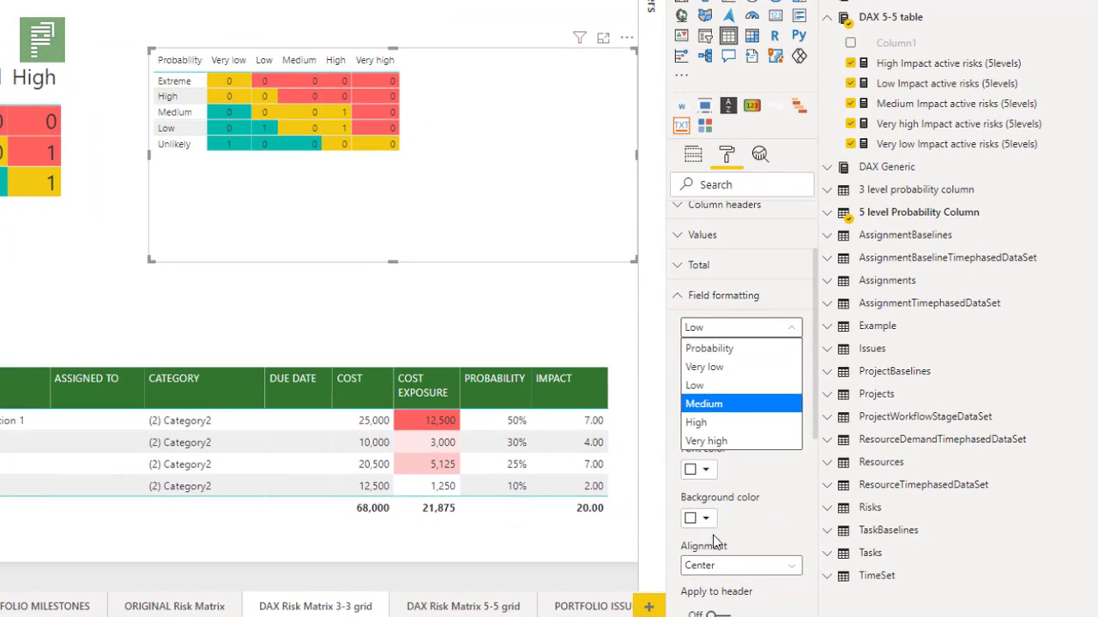
left_click(776, 441)
left_click(776, 572)
left_click(700, 528)
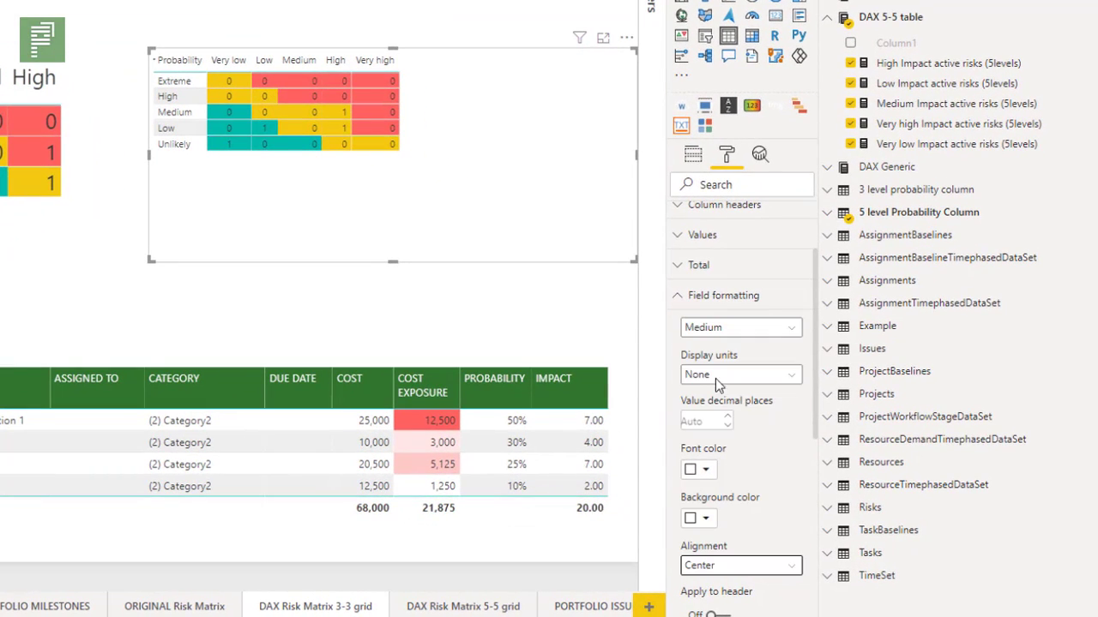
Step: Center the values of the High and Very high columns
left_click(738, 327)
left_click(696, 422)
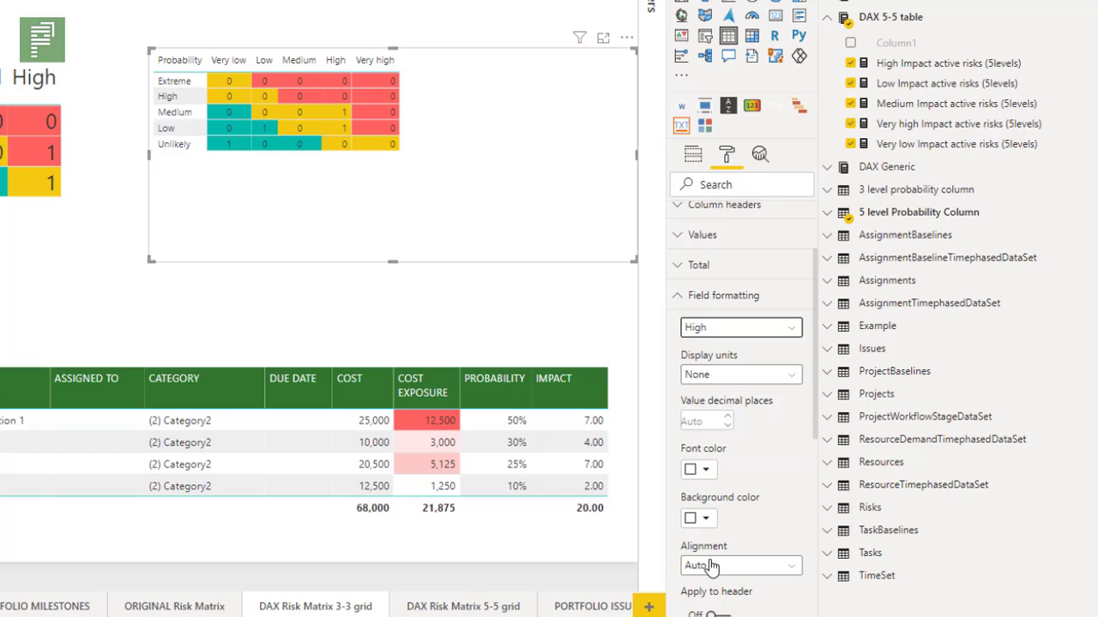
left_click(712, 565)
left_click(709, 533)
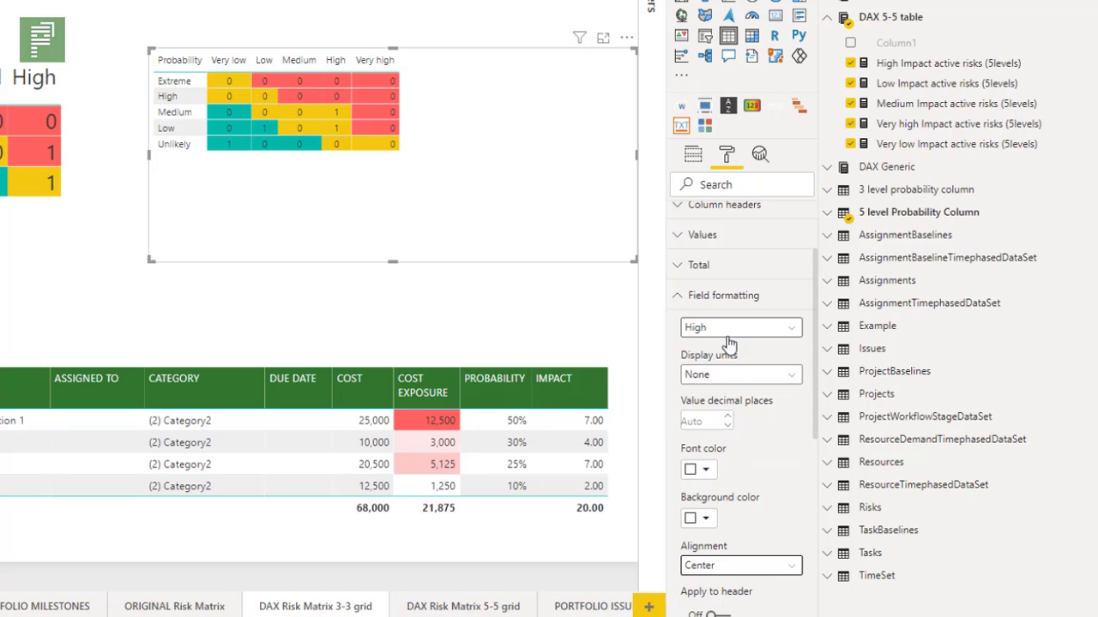
left_click(738, 327)
left_click(712, 441)
left_click(789, 565)
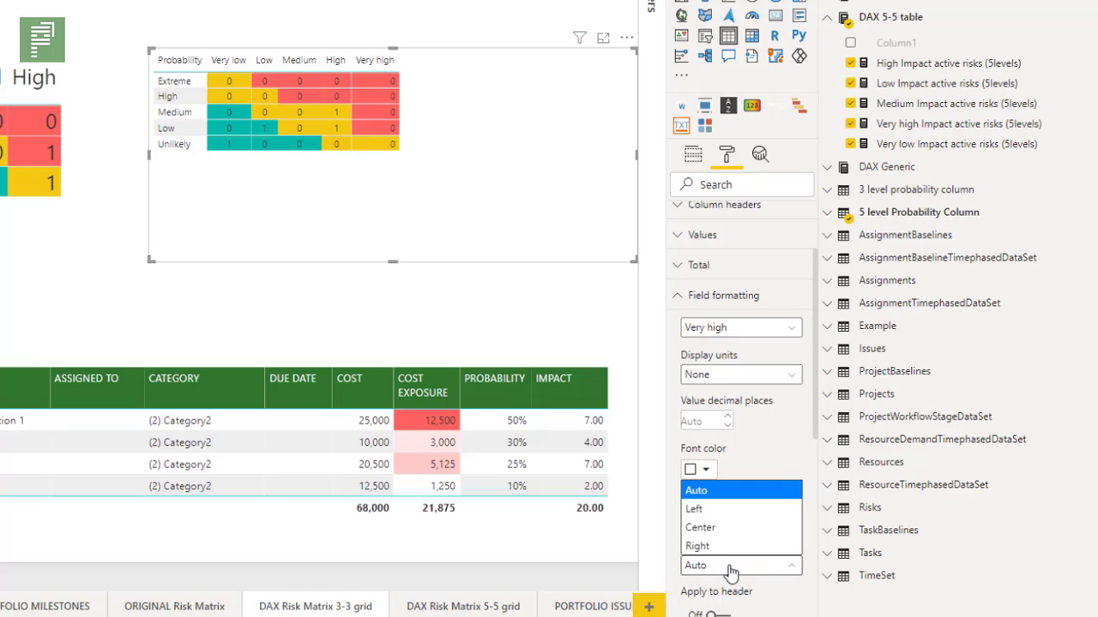
left_click(724, 535)
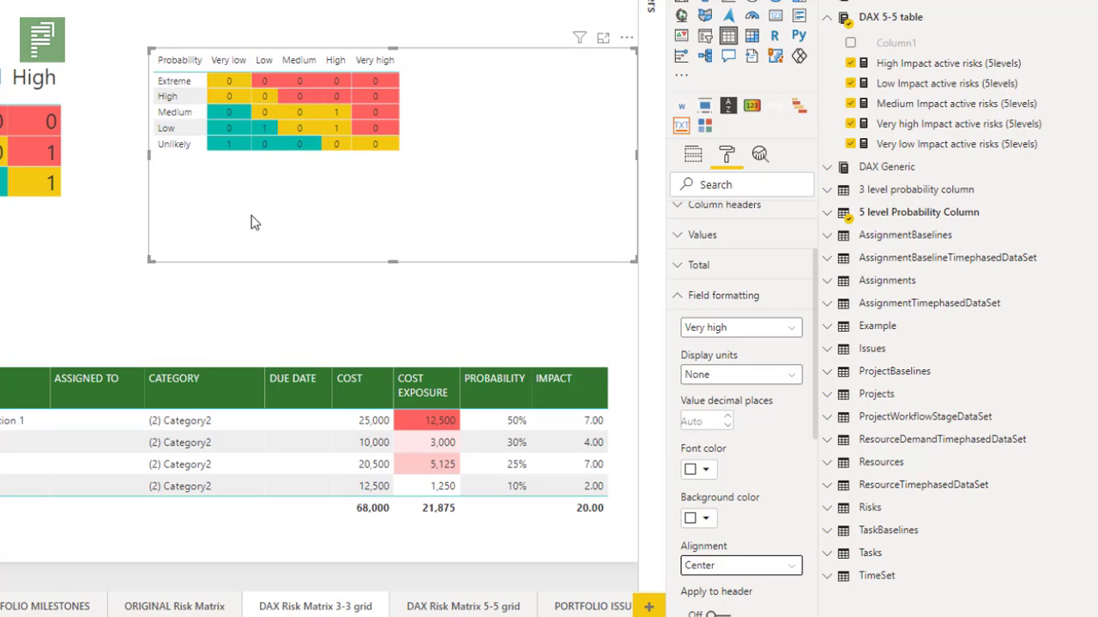
Step: Set the text size of the 5-level matrix's values to 15 pt and slightly widen its Low column
left_click(691, 300)
left_click(679, 306)
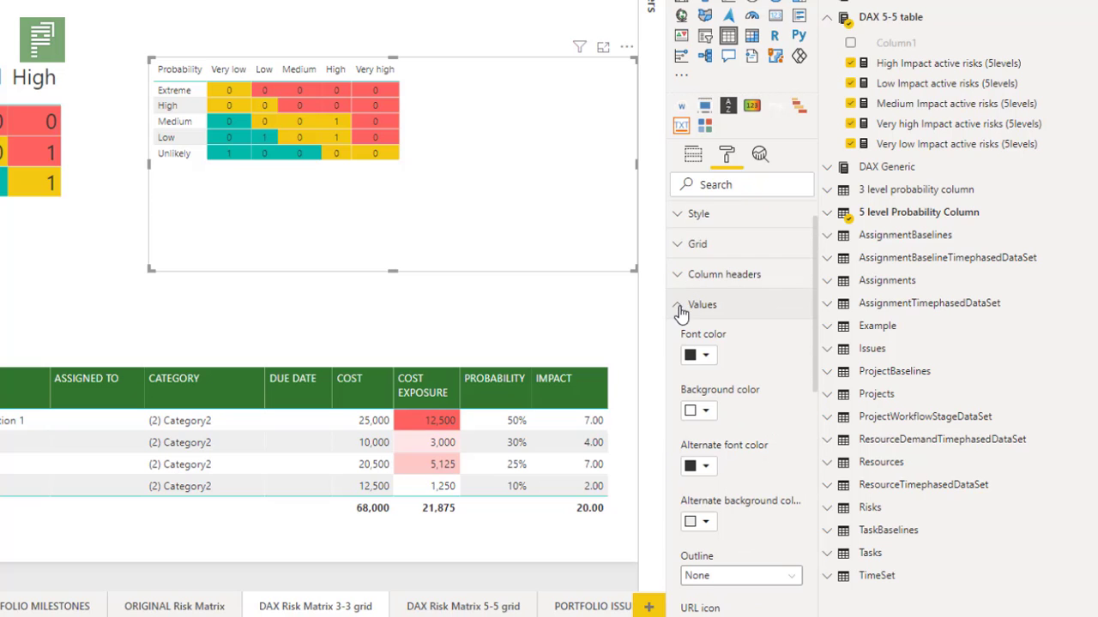
scroll(703, 442, "down", 5)
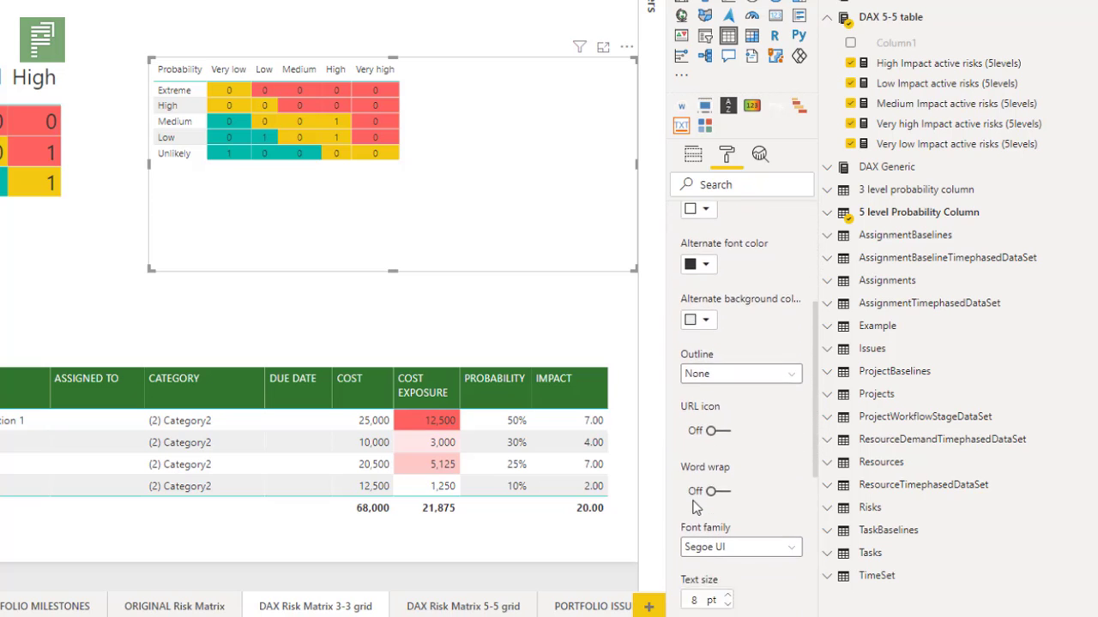
scroll(703, 446, "down", 5)
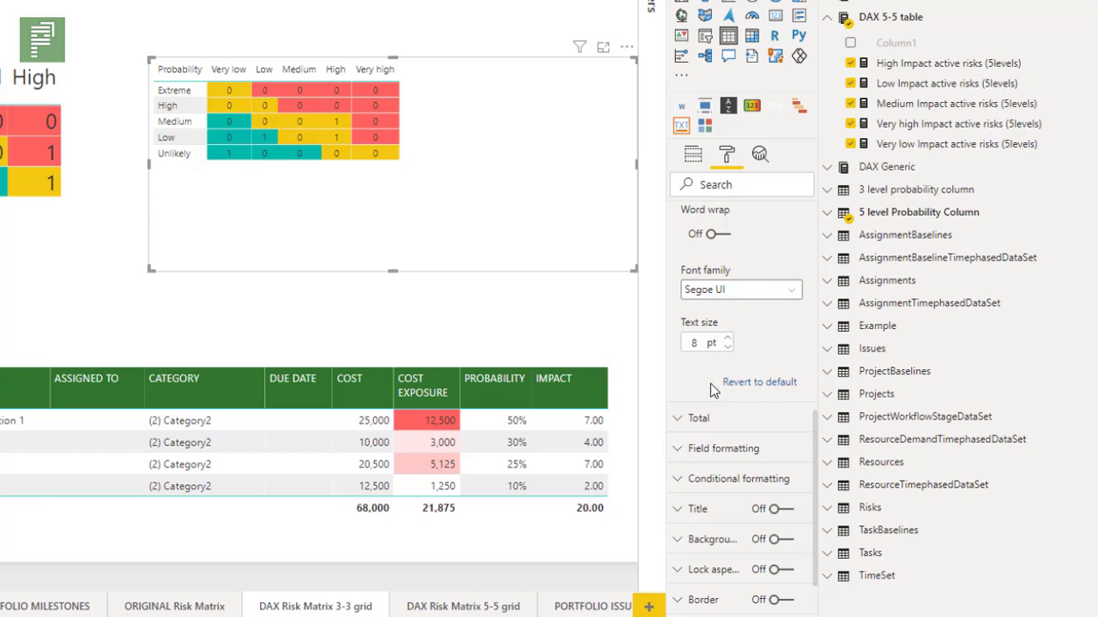
left_click(728, 339)
left_click(728, 339)
left_click(728, 338)
left_click(728, 339)
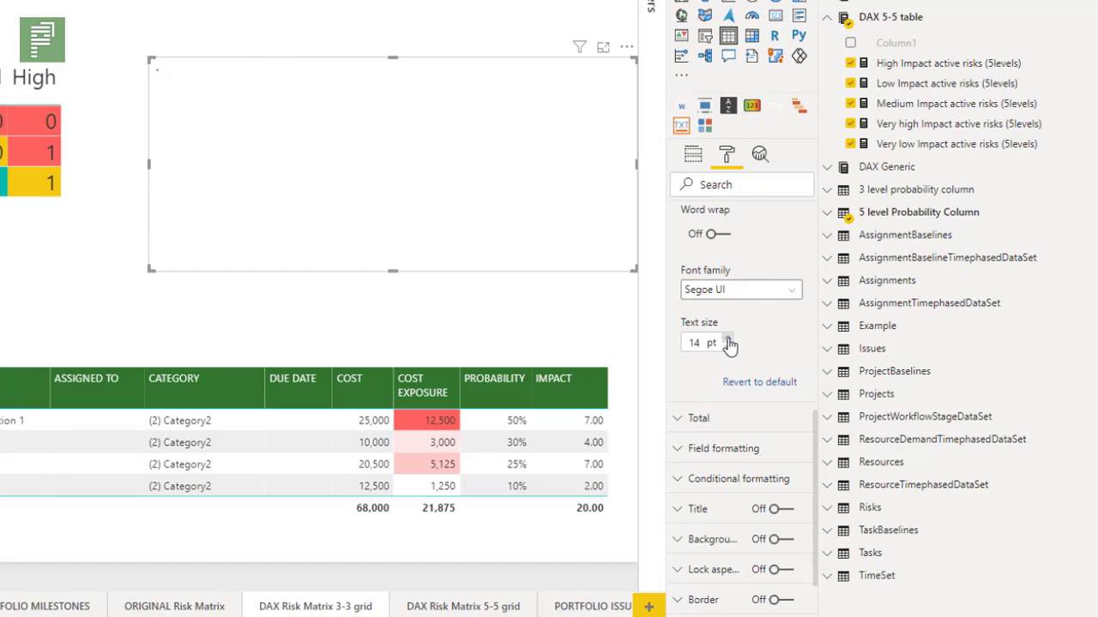
left_click(728, 339)
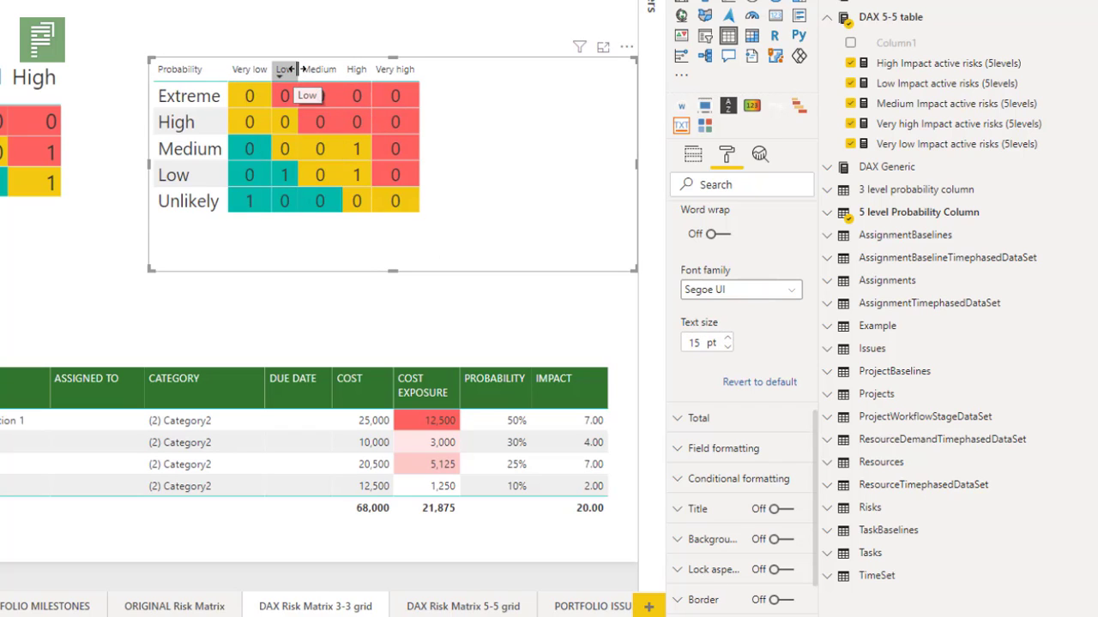
left_click_drag(299, 71, 309, 70)
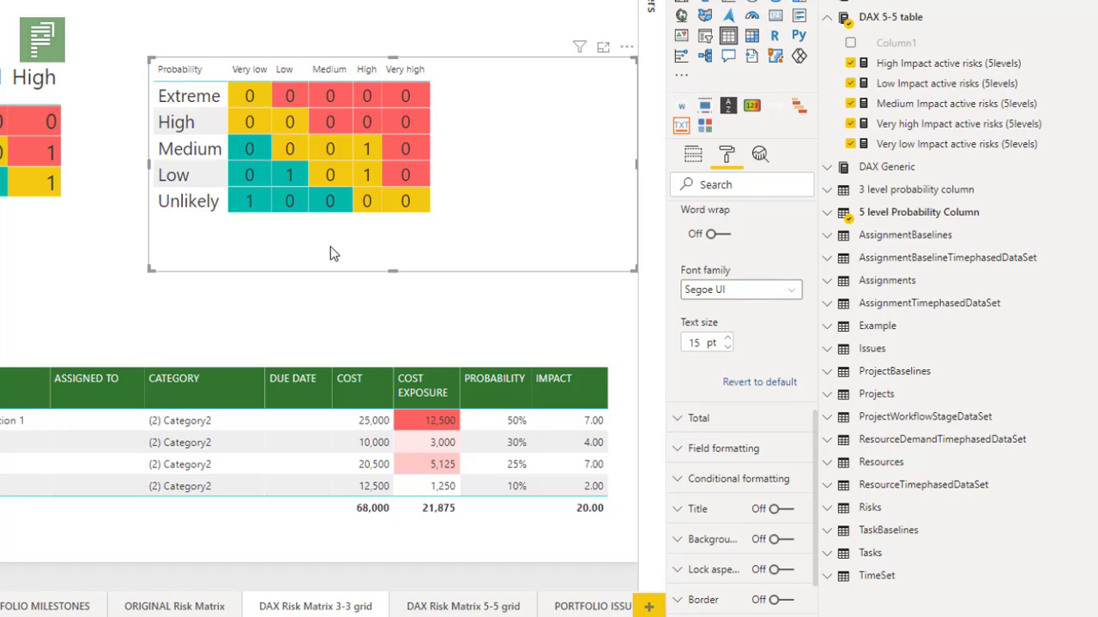
Step: Set the 5-level matrix's column header text size to 15 pt and widen the Low column to fit its header
scroll(708, 319, "up", 6)
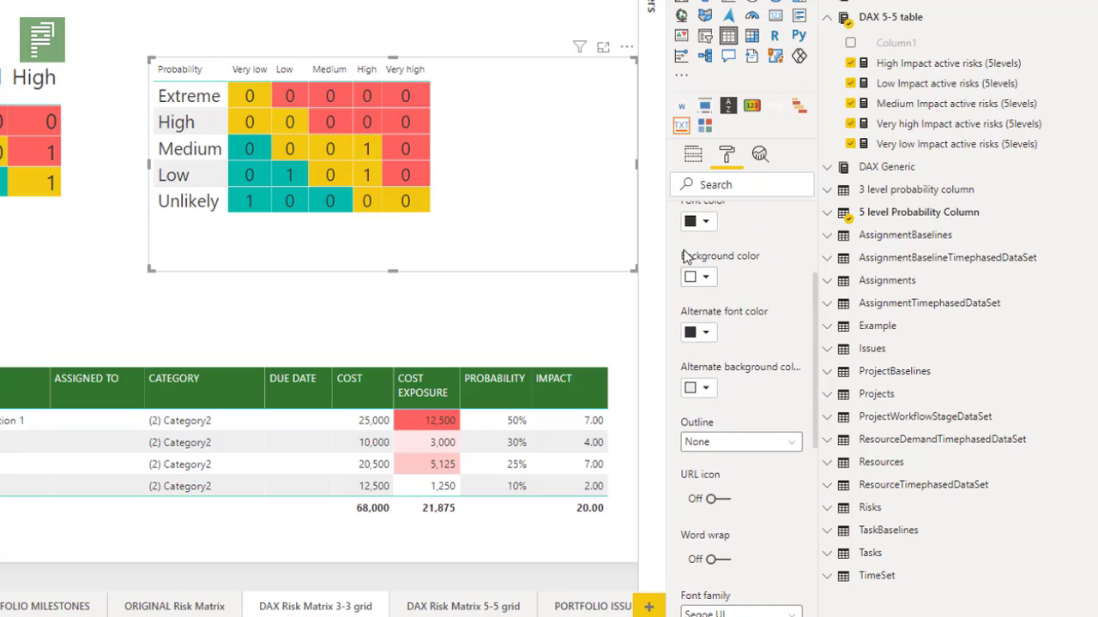
scroll(708, 463, "down", 5)
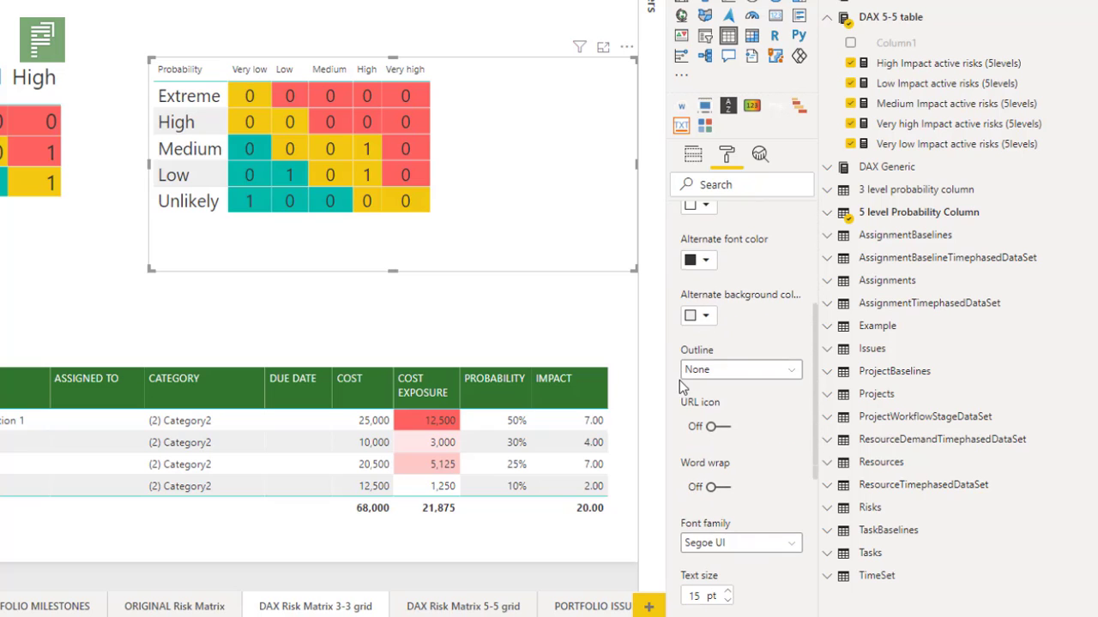
scroll(724, 579, "down", 1)
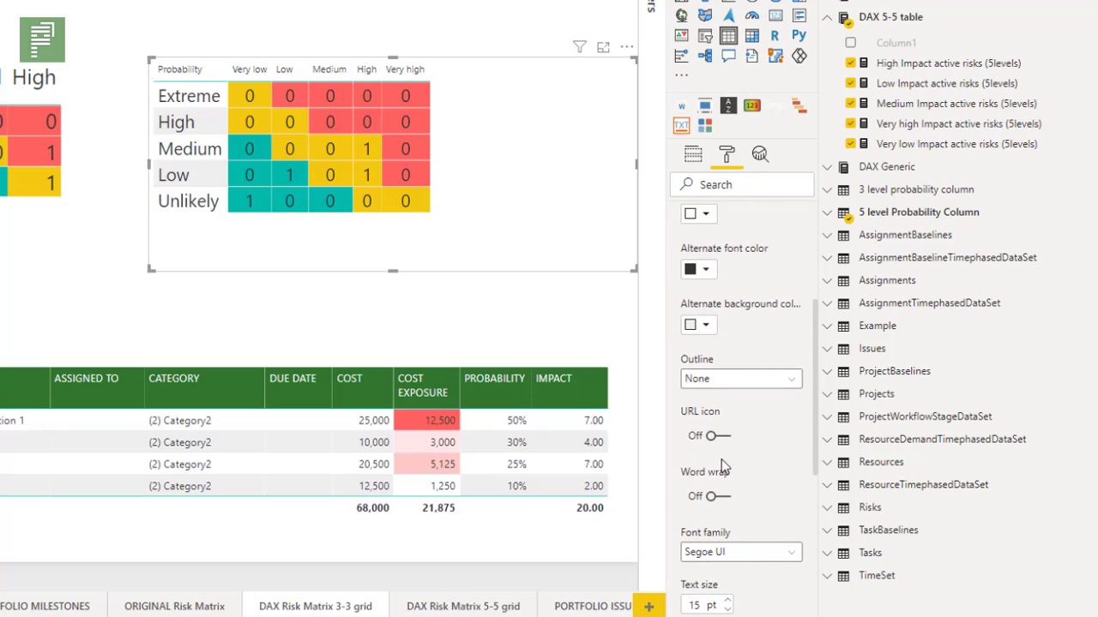
scroll(712, 515, "up", 5)
left_click(688, 311)
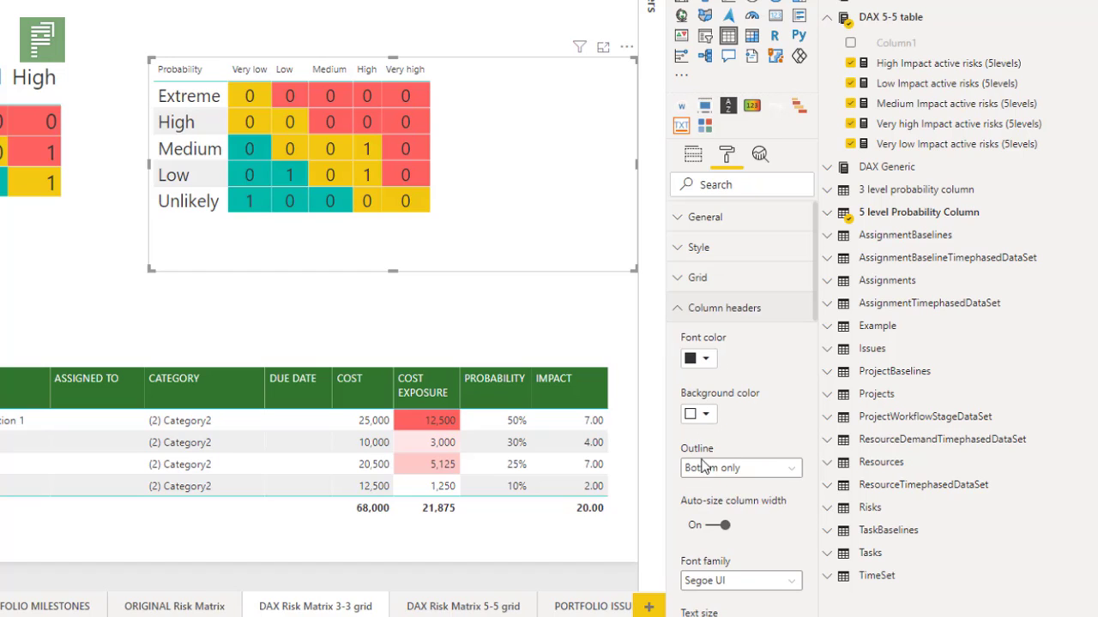
scroll(705, 527, "down", 2)
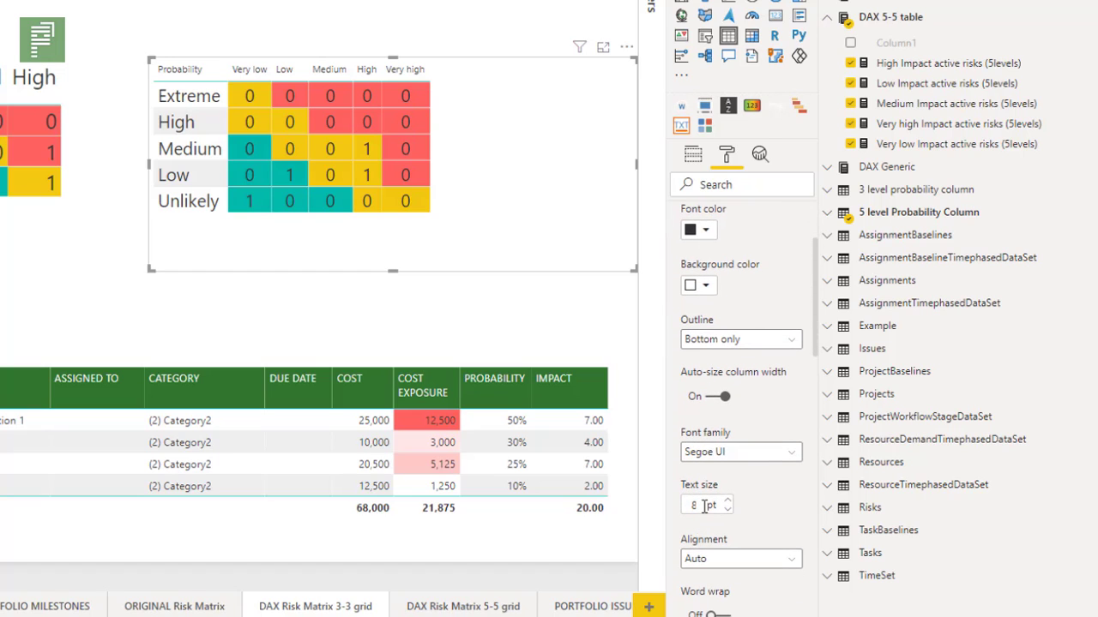
key("BackSpace")
type("15")
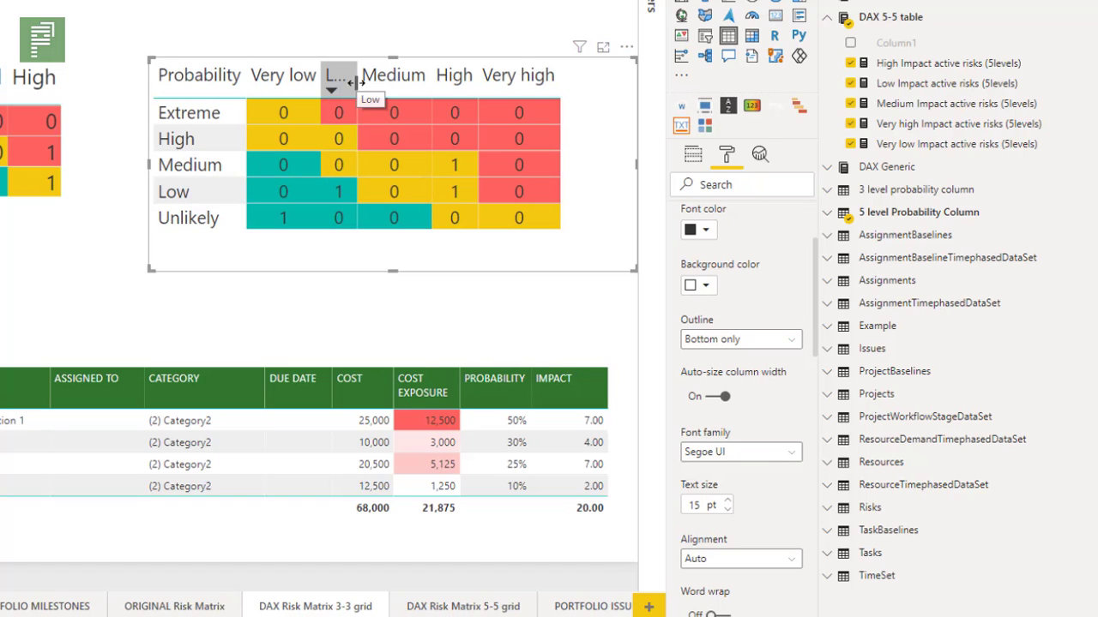
left_click_drag(356, 83, 374, 83)
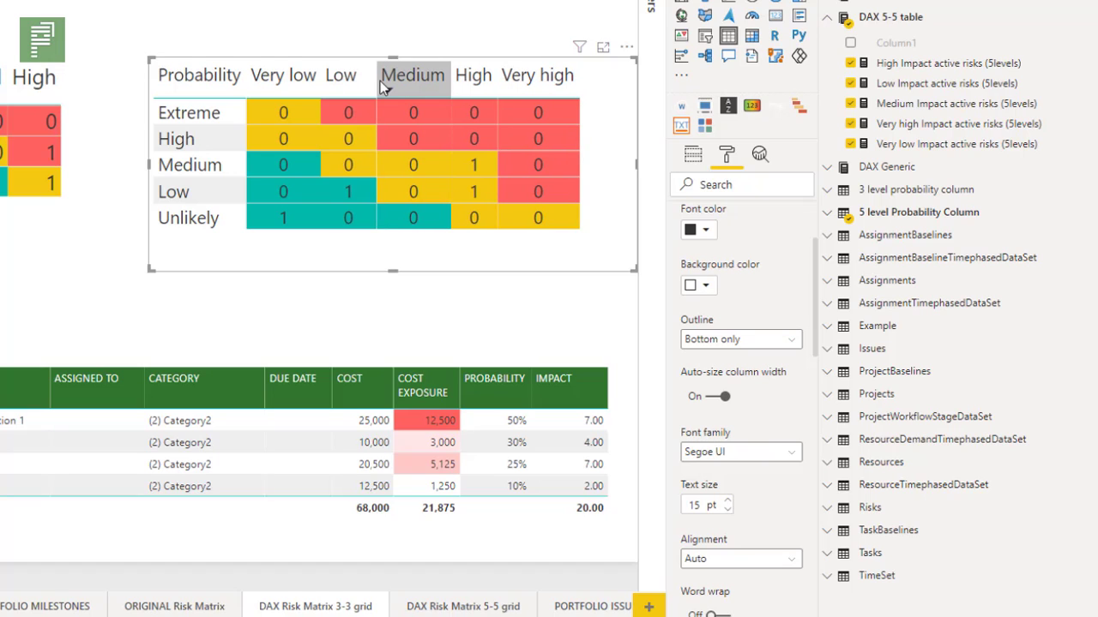
left_click_drag(375, 82, 389, 82)
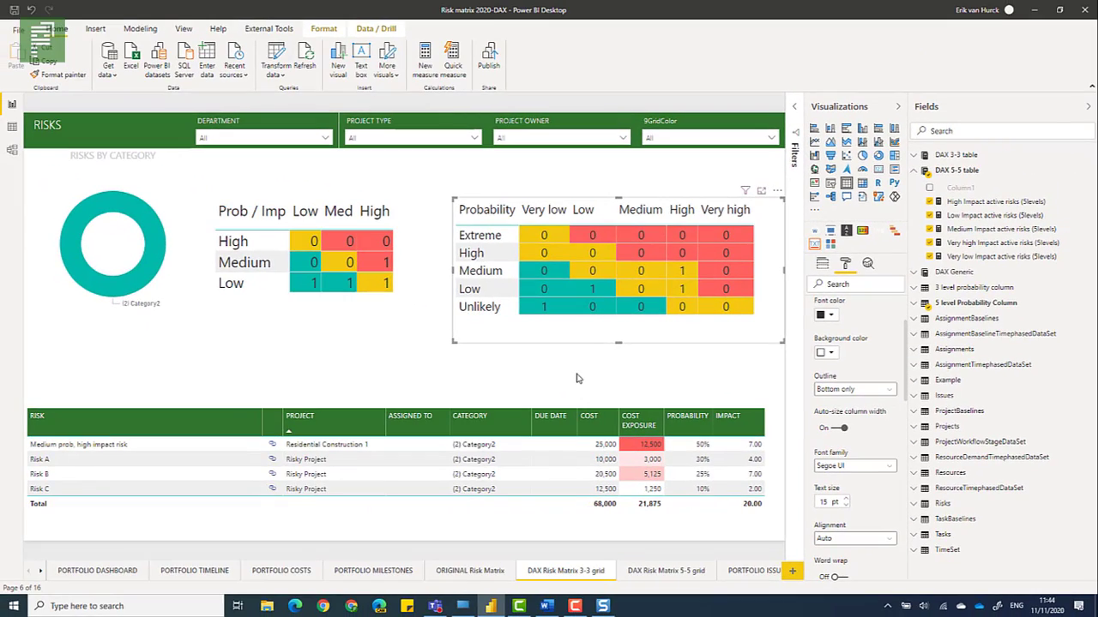
Step: Record the page's load times with the Performance analyzer by refreshing all visuals, with the Visualizations and Fields panes collapsed
left_click(897, 106)
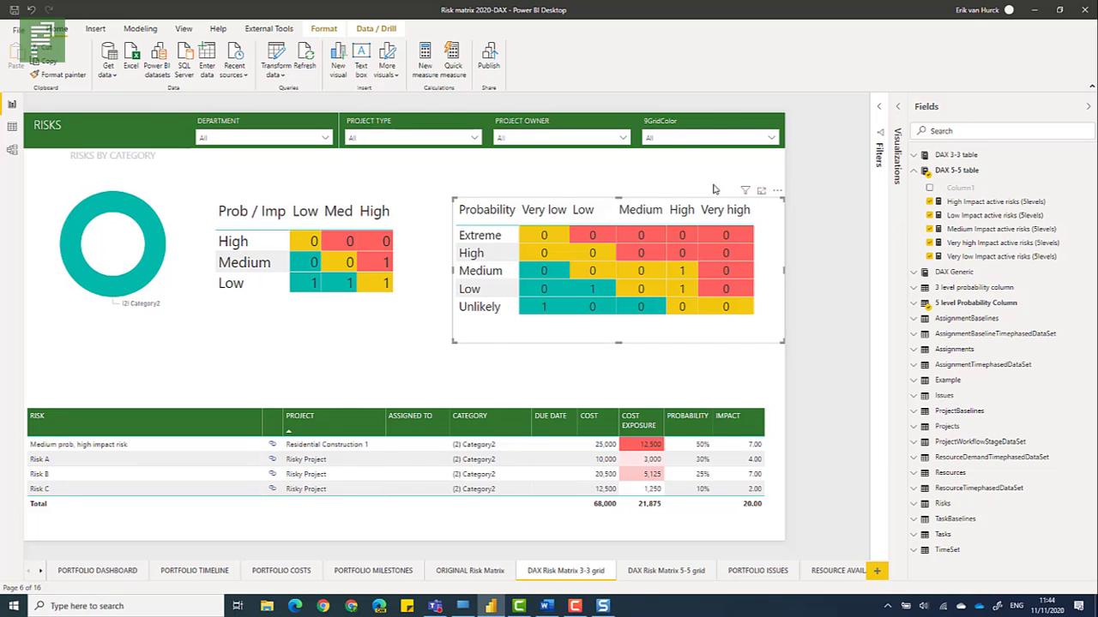
left_click(183, 29)
left_click(531, 60)
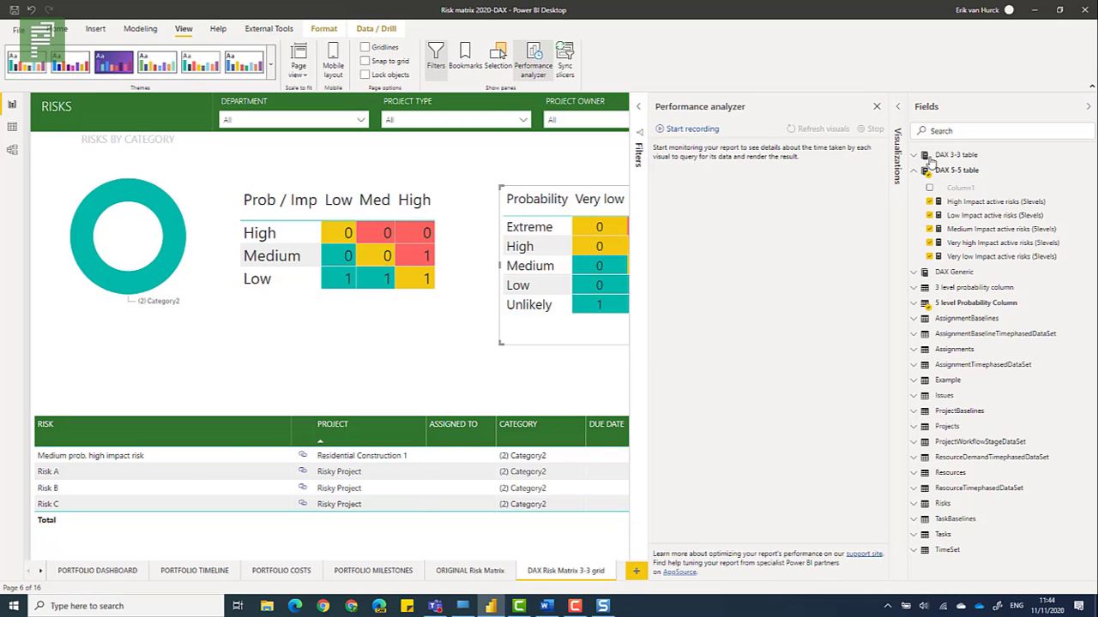
left_click(1088, 107)
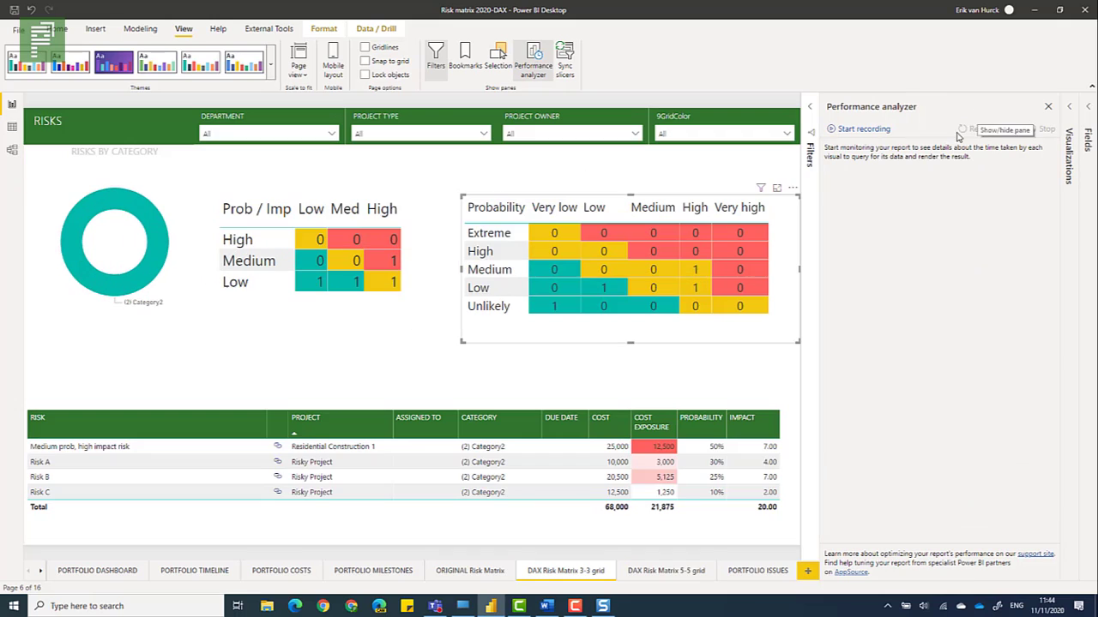
left_click(874, 130)
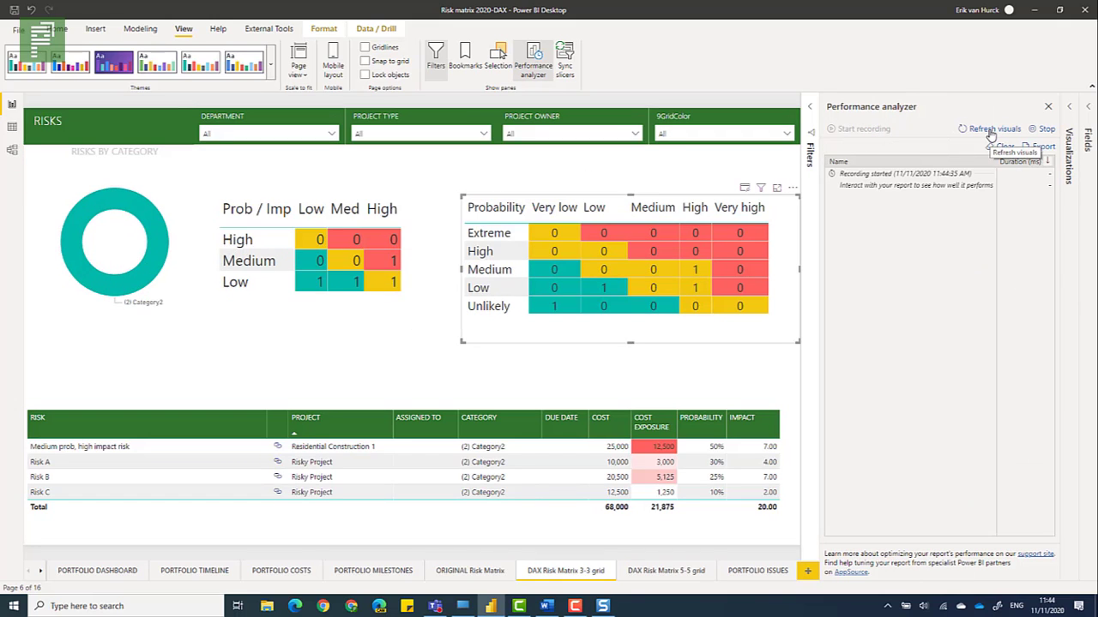
left_click(990, 132)
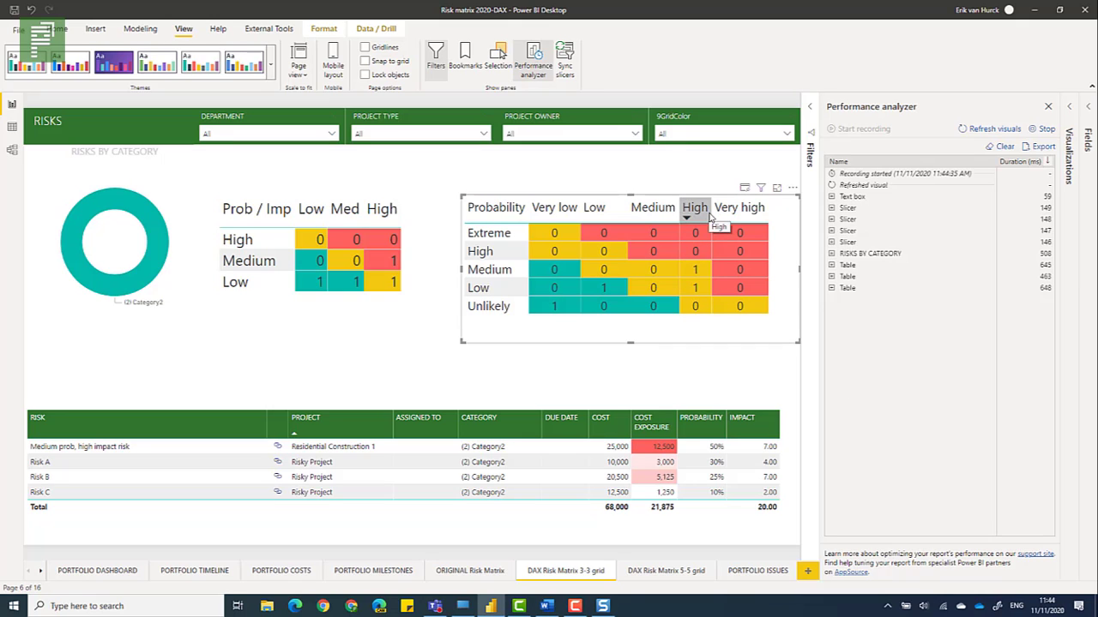
Step: Widen the High column of the 5-level matrix and shift the whole table slightly left on the page
left_click_drag(711, 214, 727, 218)
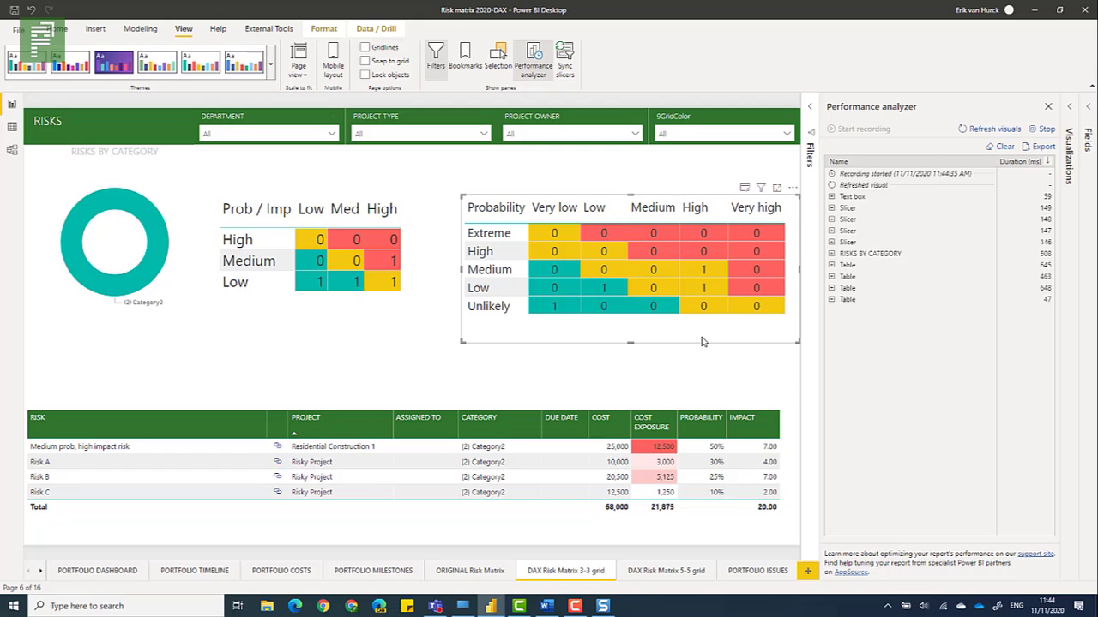
mouse_move(703, 339)
left_mouse_down()
mouse_move(676, 456)
mouse_move(728, 345)
mouse_move(601, 391)
mouse_move(613, 346)
mouse_move(588, 314)
mouse_move(683, 341)
left_mouse_up()
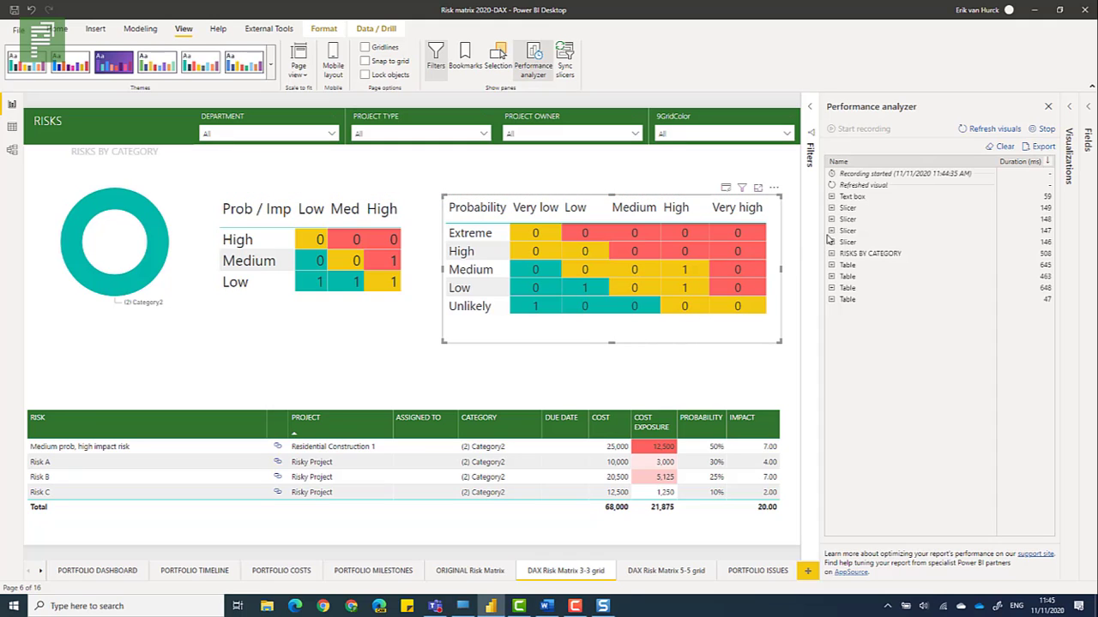
Step: Close the Performance analyzer and examine the DAX formula of the High Impact active risks (5levels) measure in the DAX 5-5 table
left_click(1048, 108)
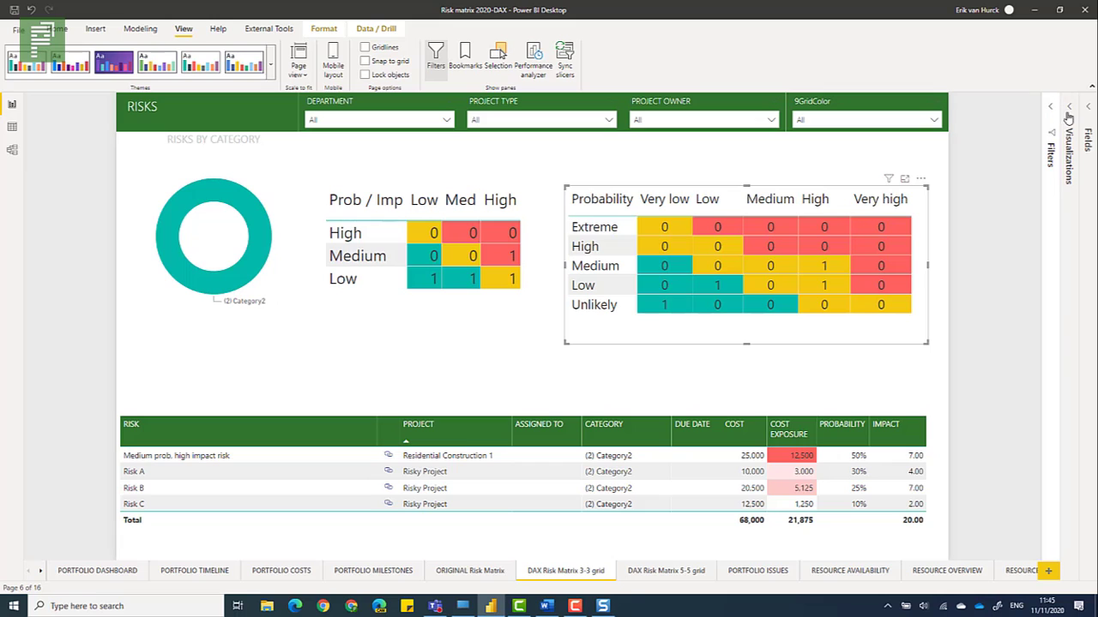
left_click(1088, 109)
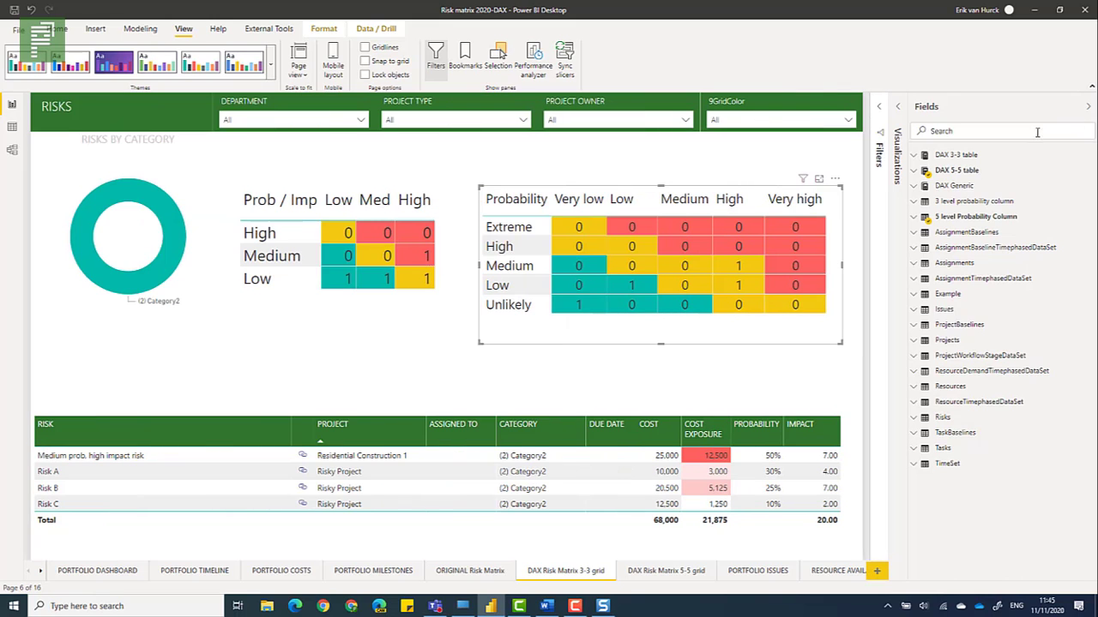
left_click(920, 172)
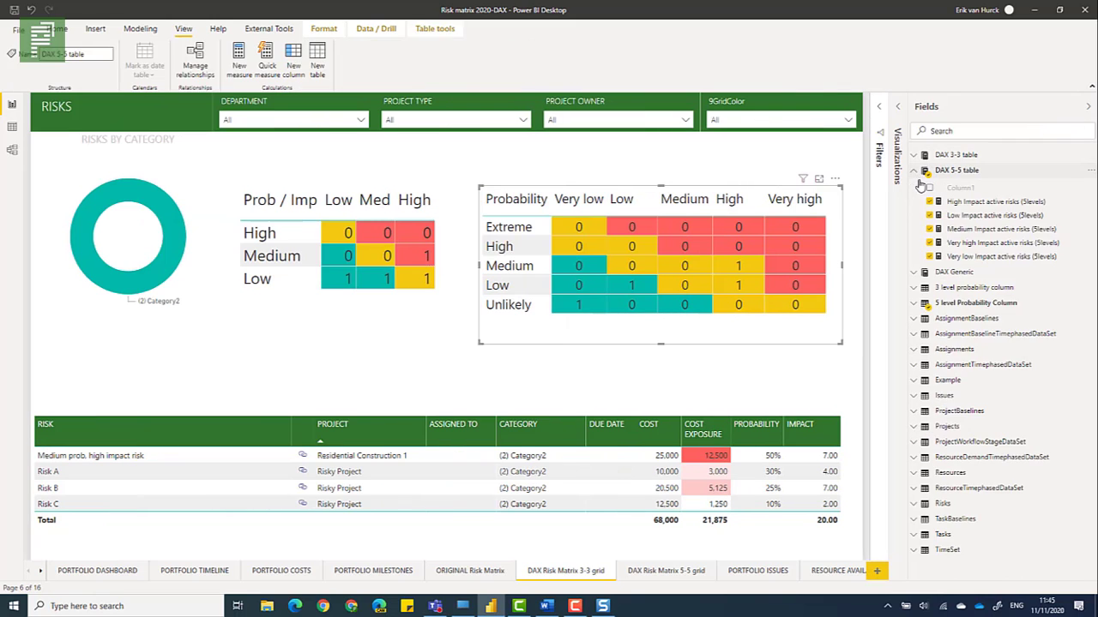
left_click(969, 204)
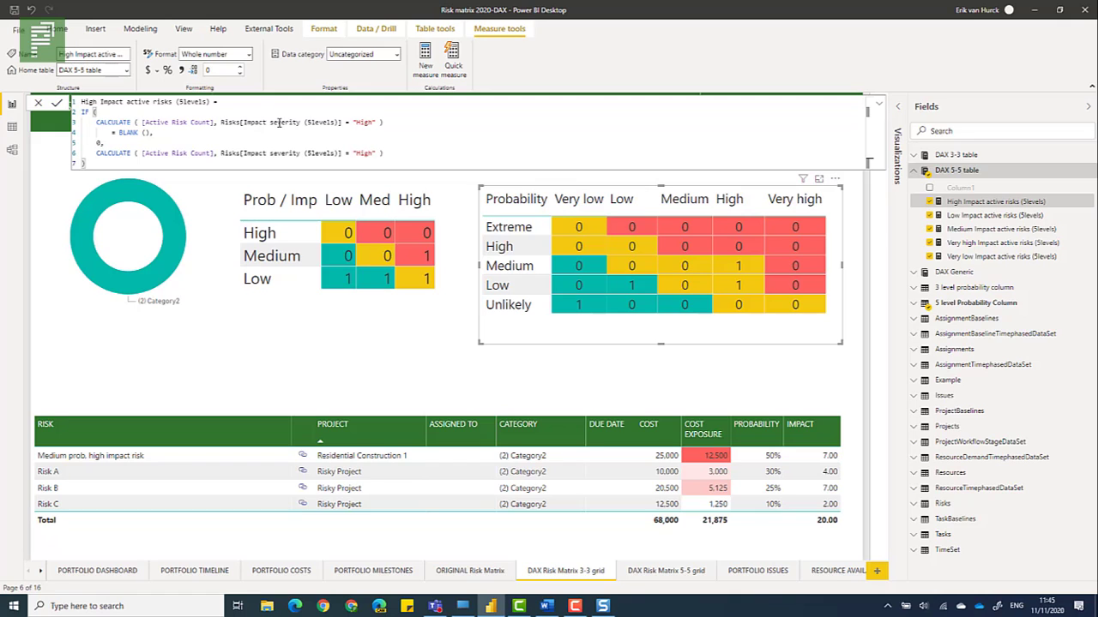
left_click(236, 363)
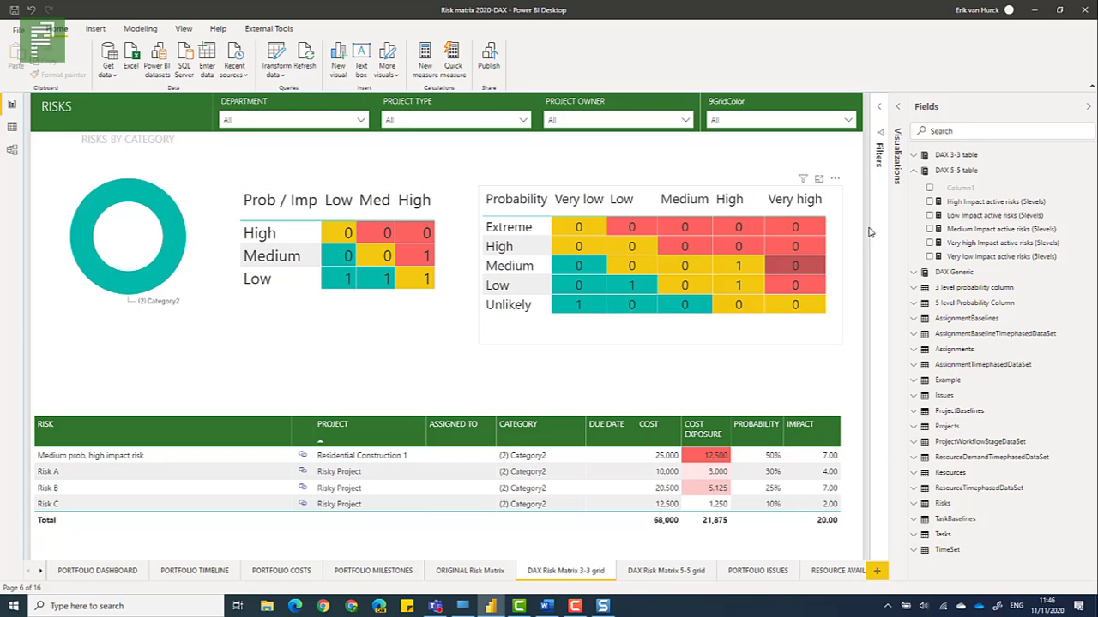
left_click(915, 171)
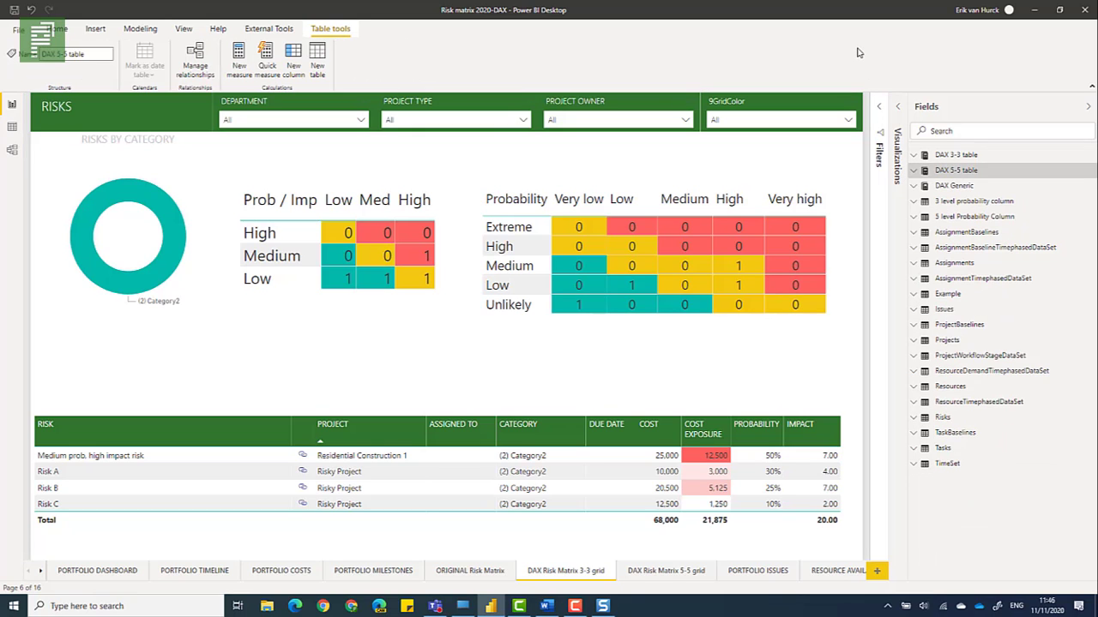